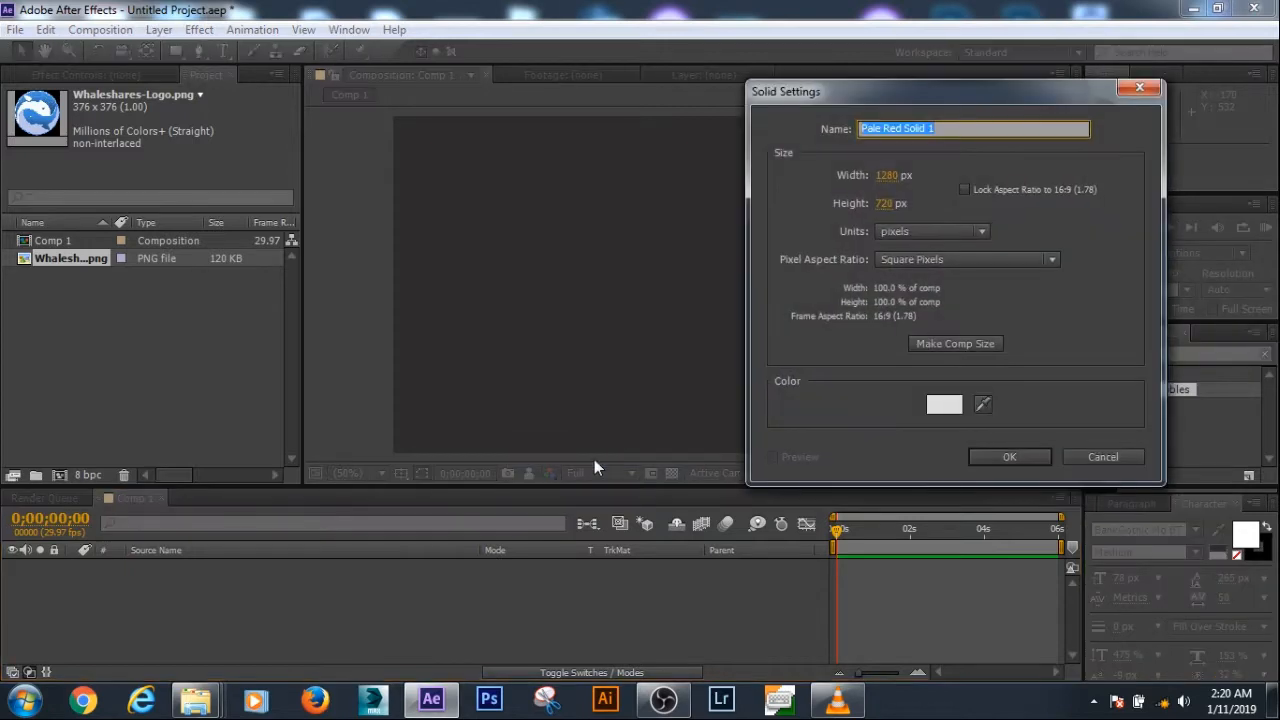
# Create a 1280 × 720 px background solid coloured dark gray-red (645C5C)
pyautogui.click(938, 405)
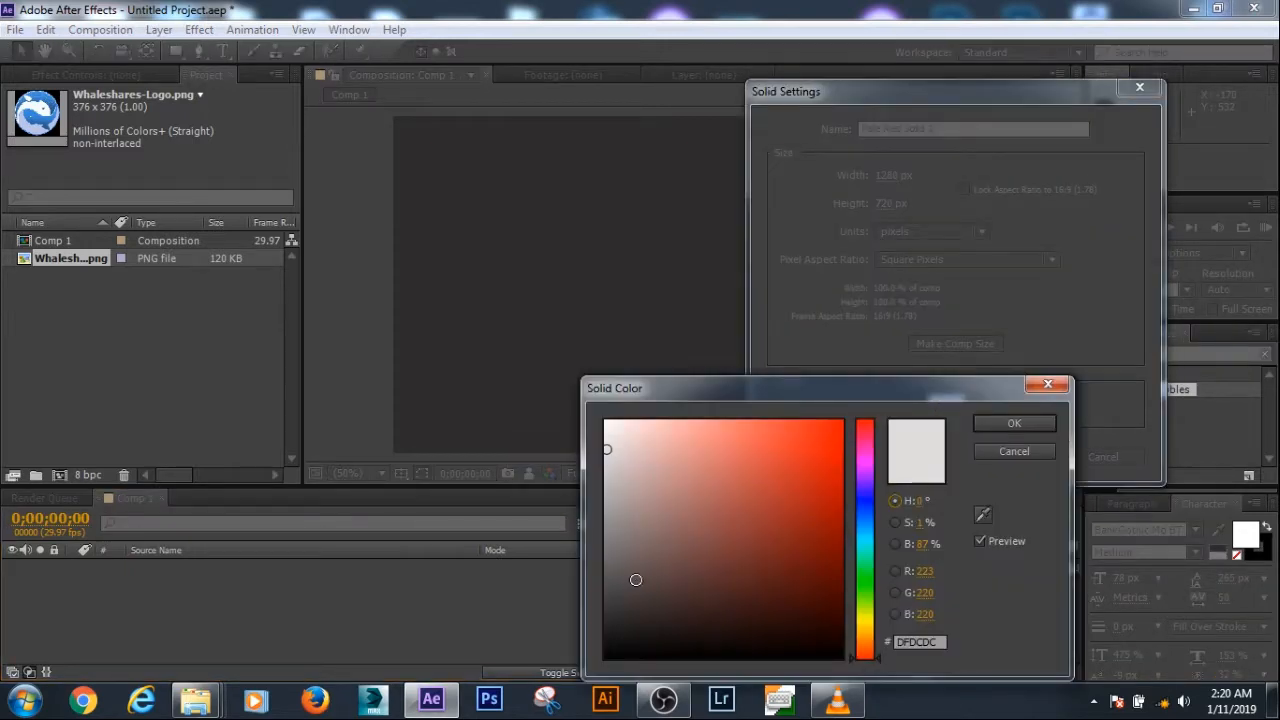
pyautogui.click(1012, 423)
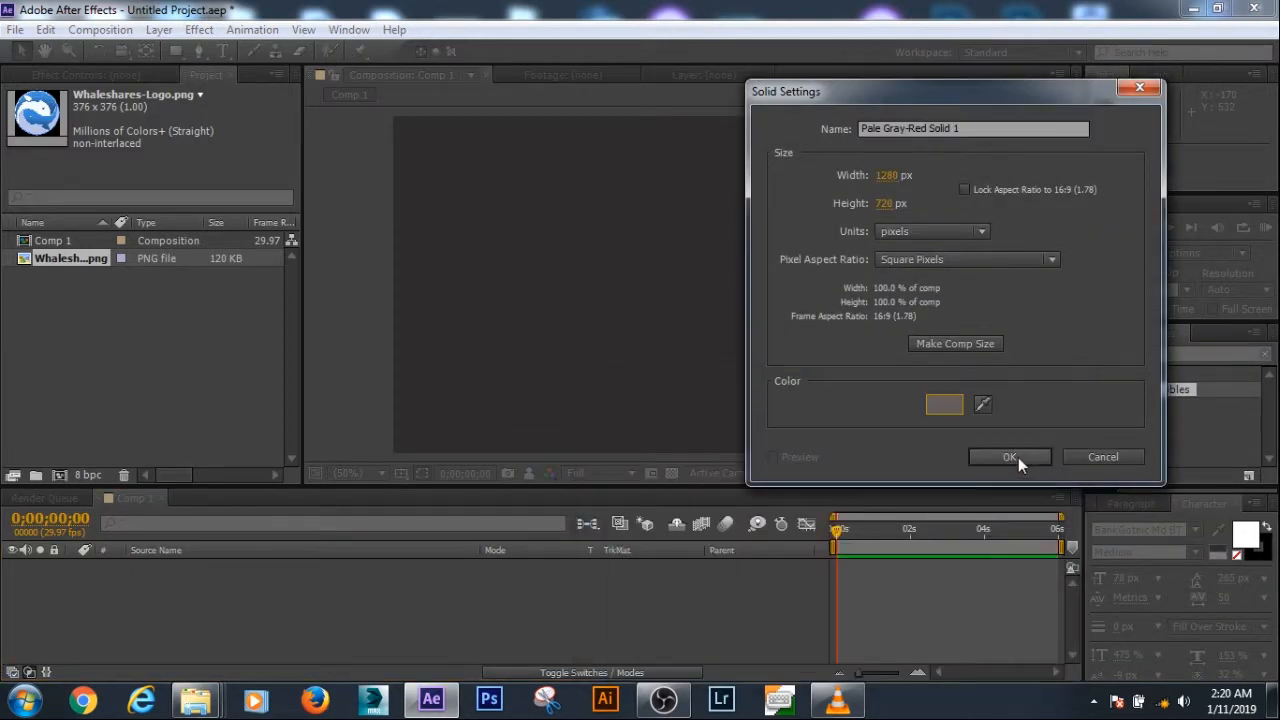
pyautogui.click(1018, 457)
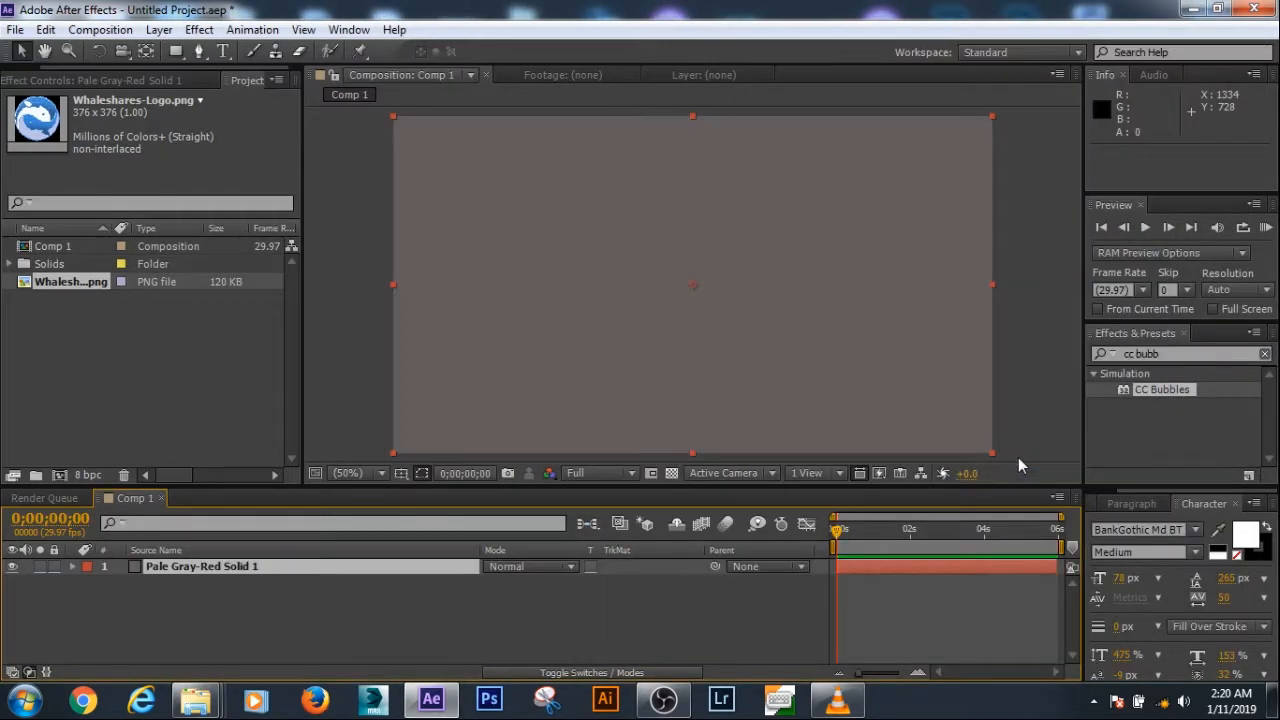
# Add Whaleshares-Logo.png to the composition above the background solid and scale it to 113%
pyautogui.click(75, 250)
pyautogui.moveTo(80, 282); pyautogui.dragTo(172, 568)
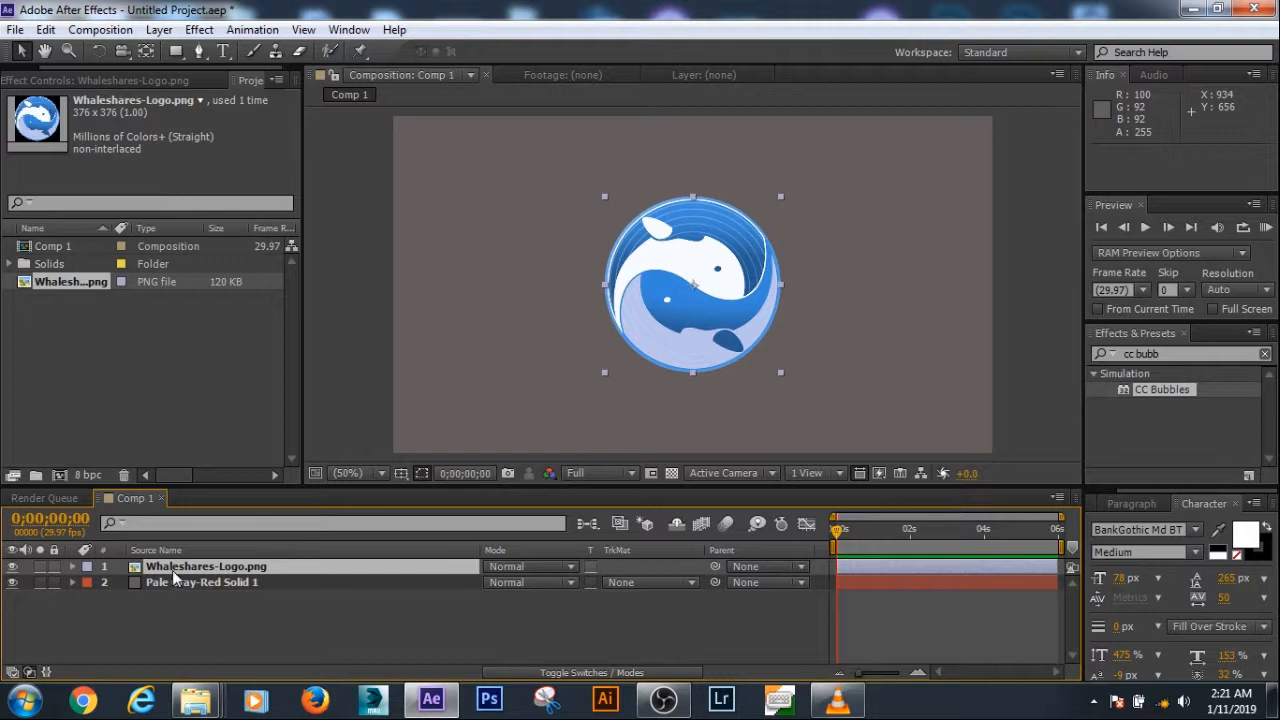
pyautogui.press('s')
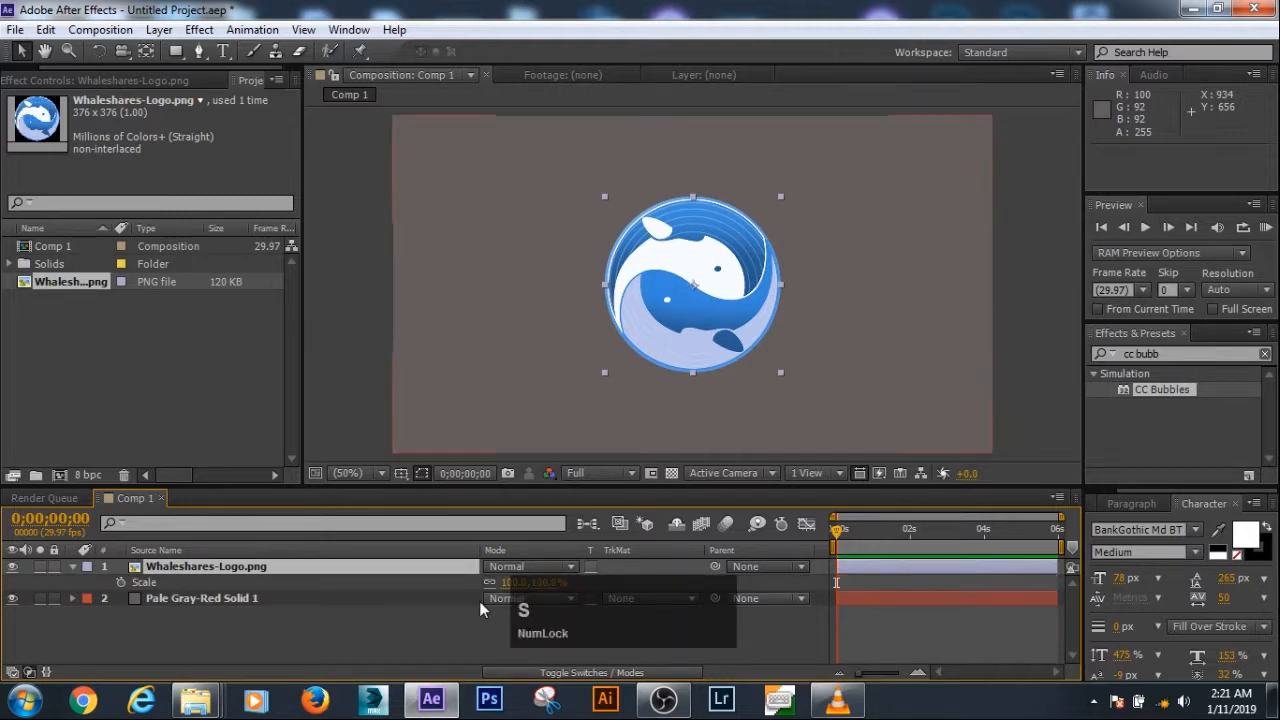
pyautogui.moveTo(511, 583); pyautogui.dragTo(515, 582)
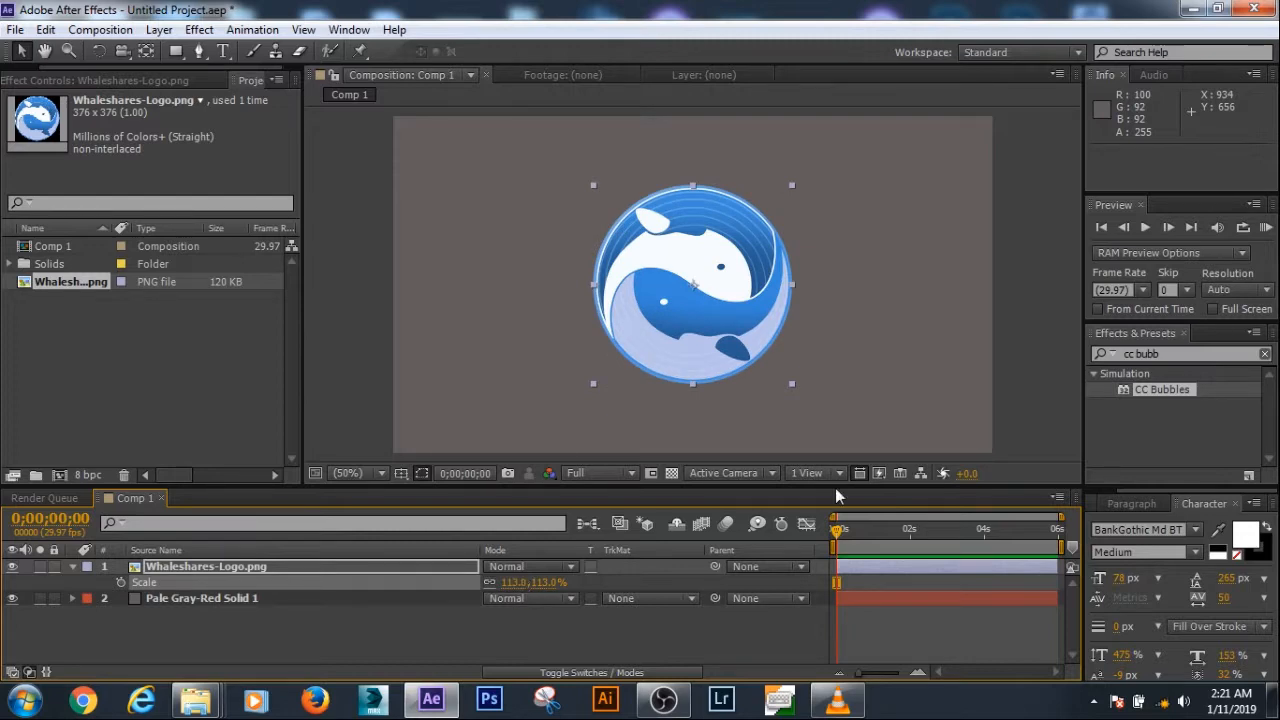
pyautogui.click(352, 640)
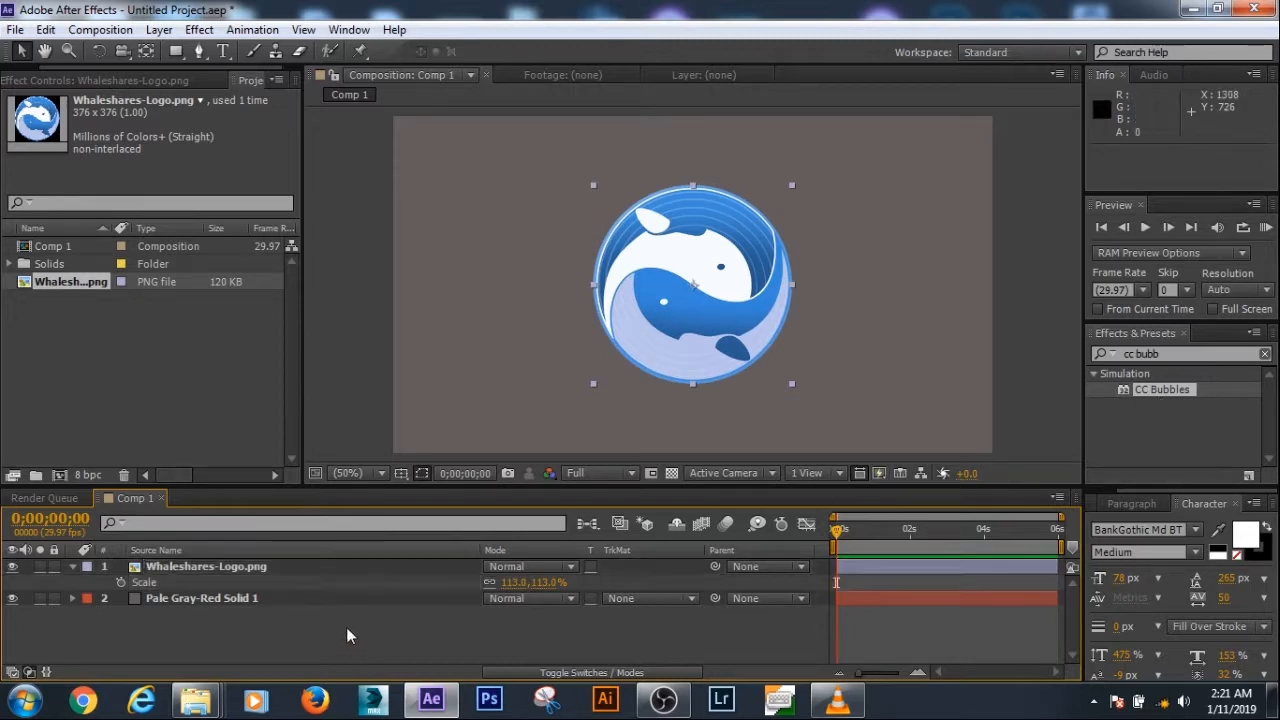
pyautogui.click(73, 566)
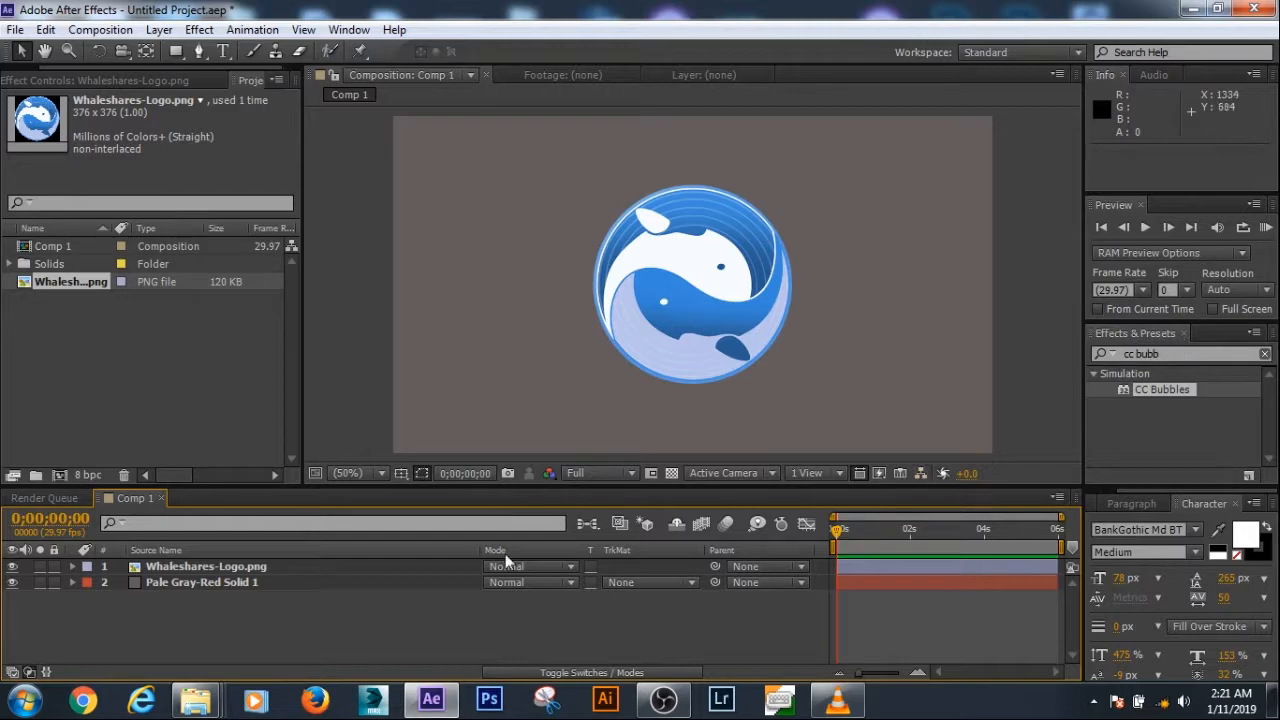
# Create a second 1280 × 720 px solid in pale red above the logo layer
pyautogui.rightClick(248, 633)
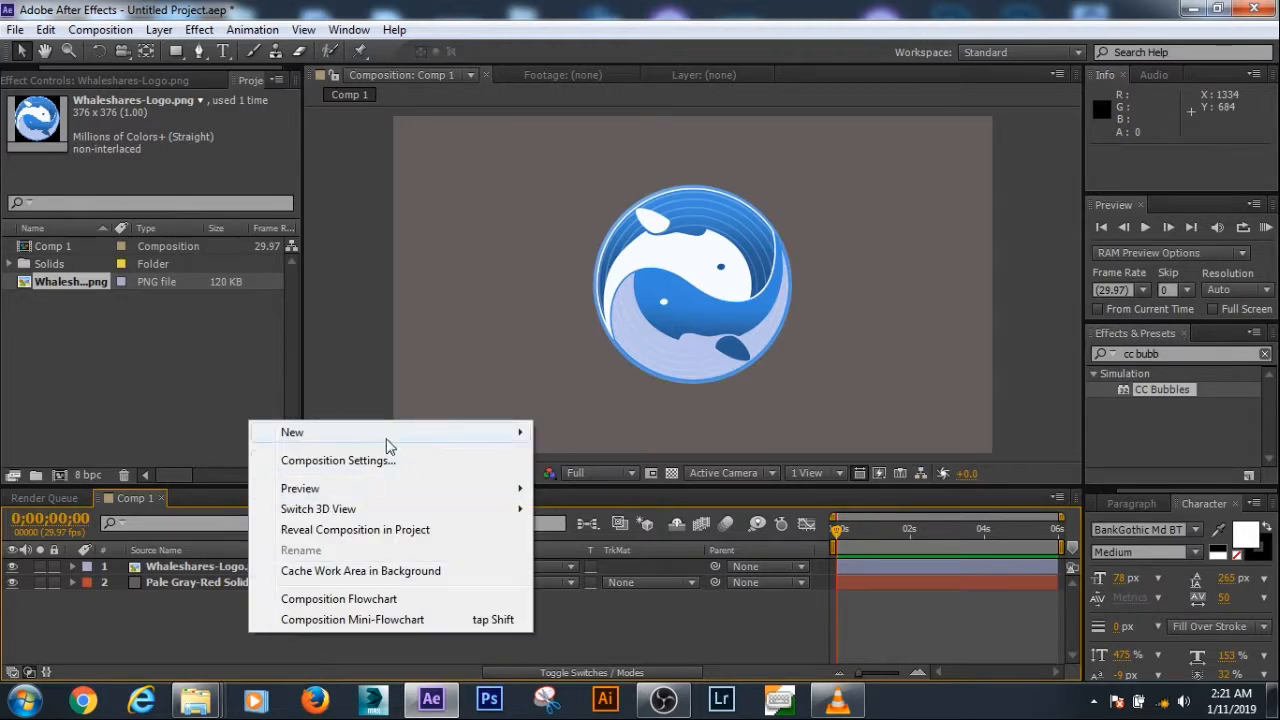
pyautogui.moveTo(388, 446)
pyautogui.click(609, 480)
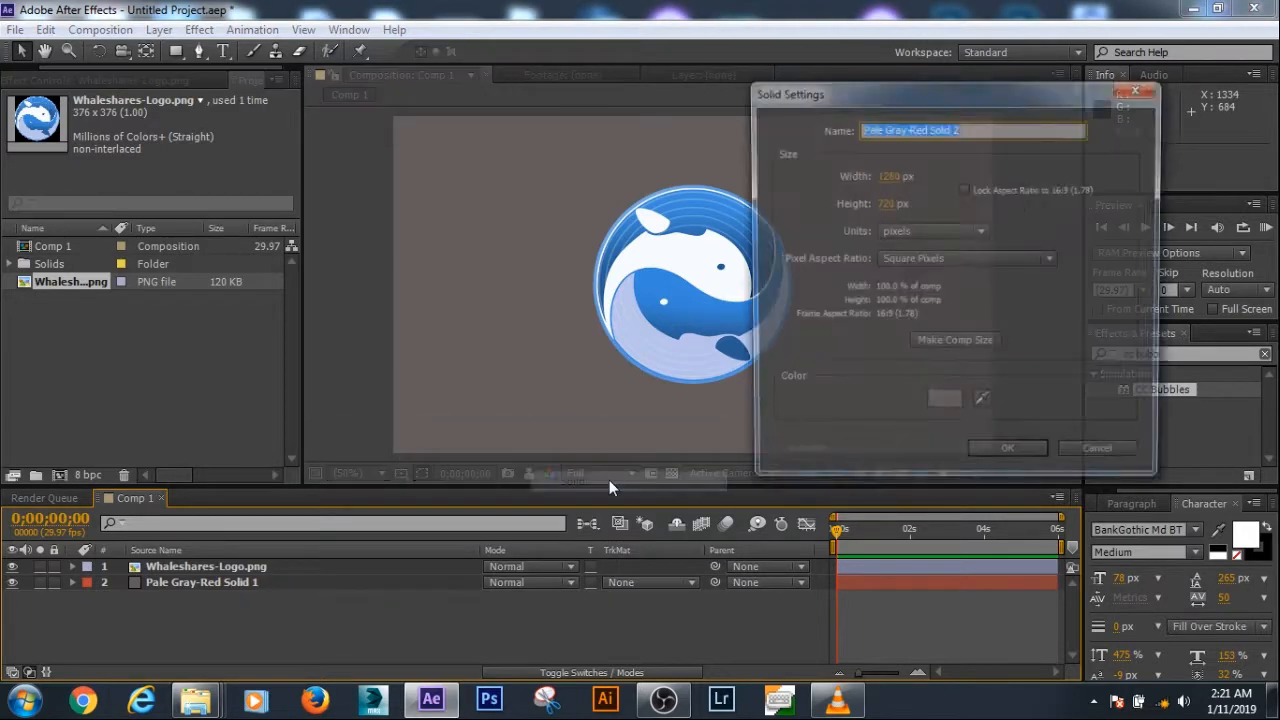
pyautogui.click(945, 405)
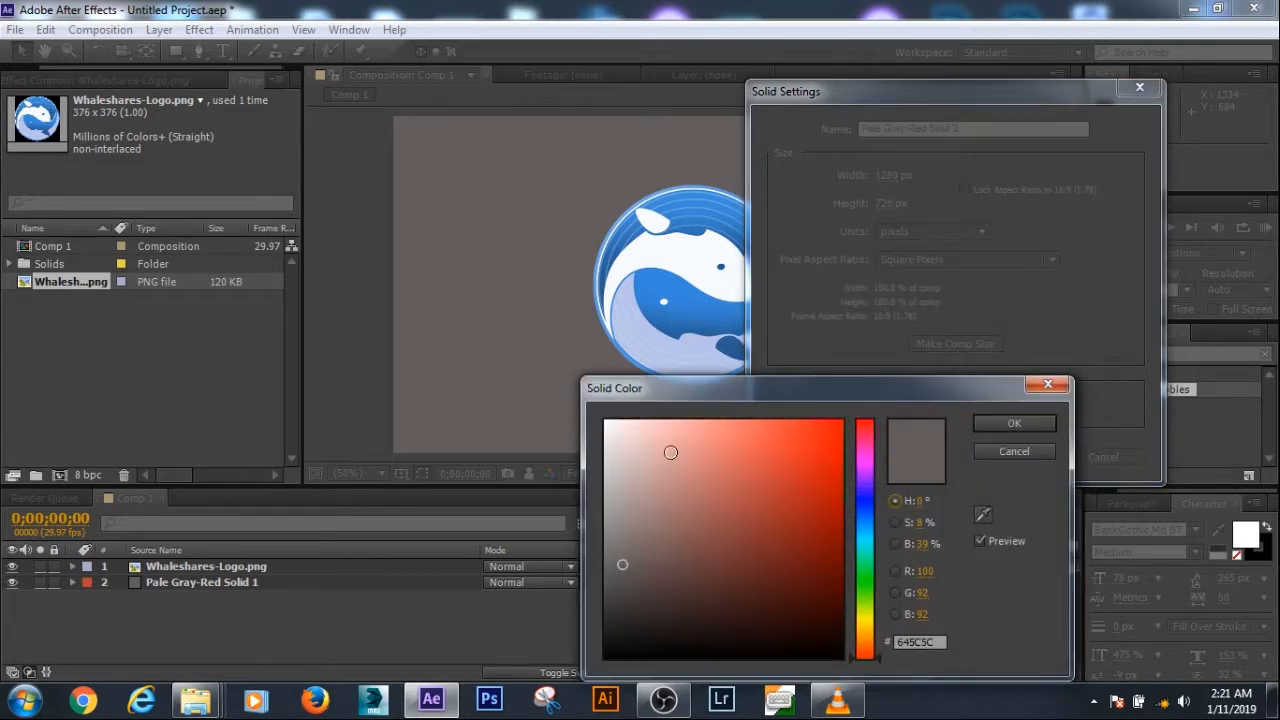
pyautogui.click(997, 416)
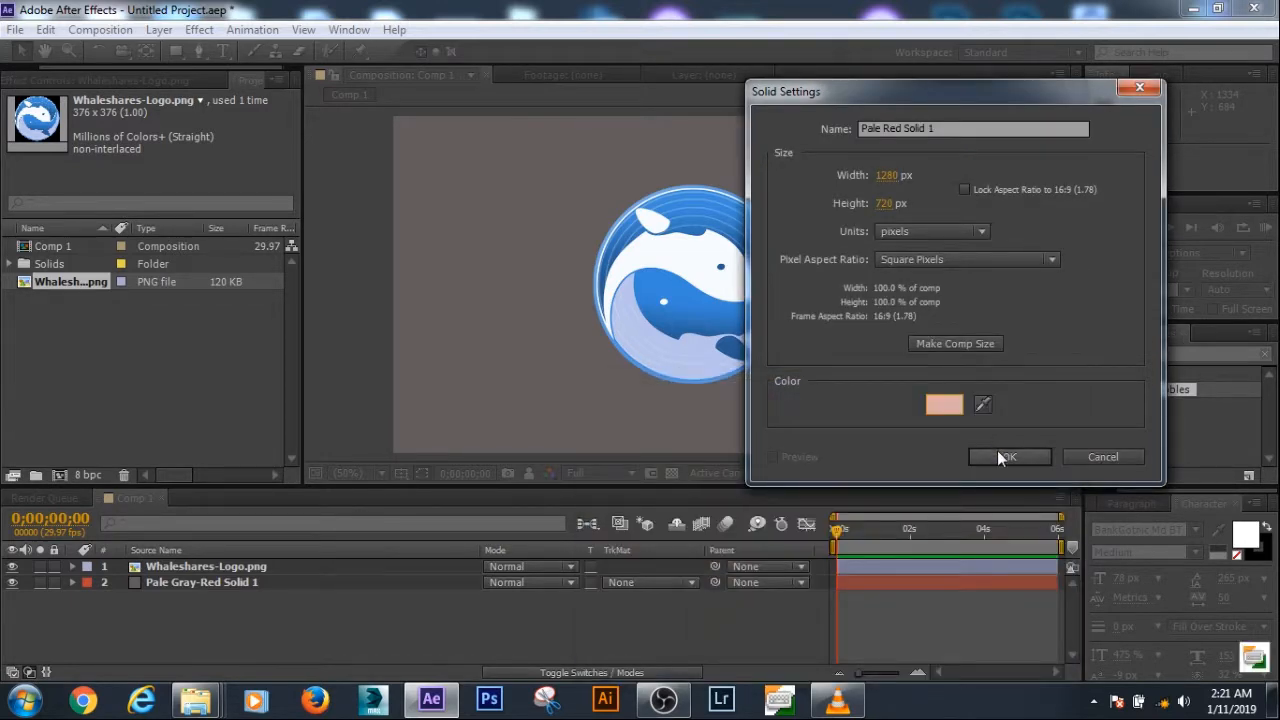
pyautogui.click(998, 452)
# Scale the pale red solid down to 63% in both dimensions
pyautogui.press('s')
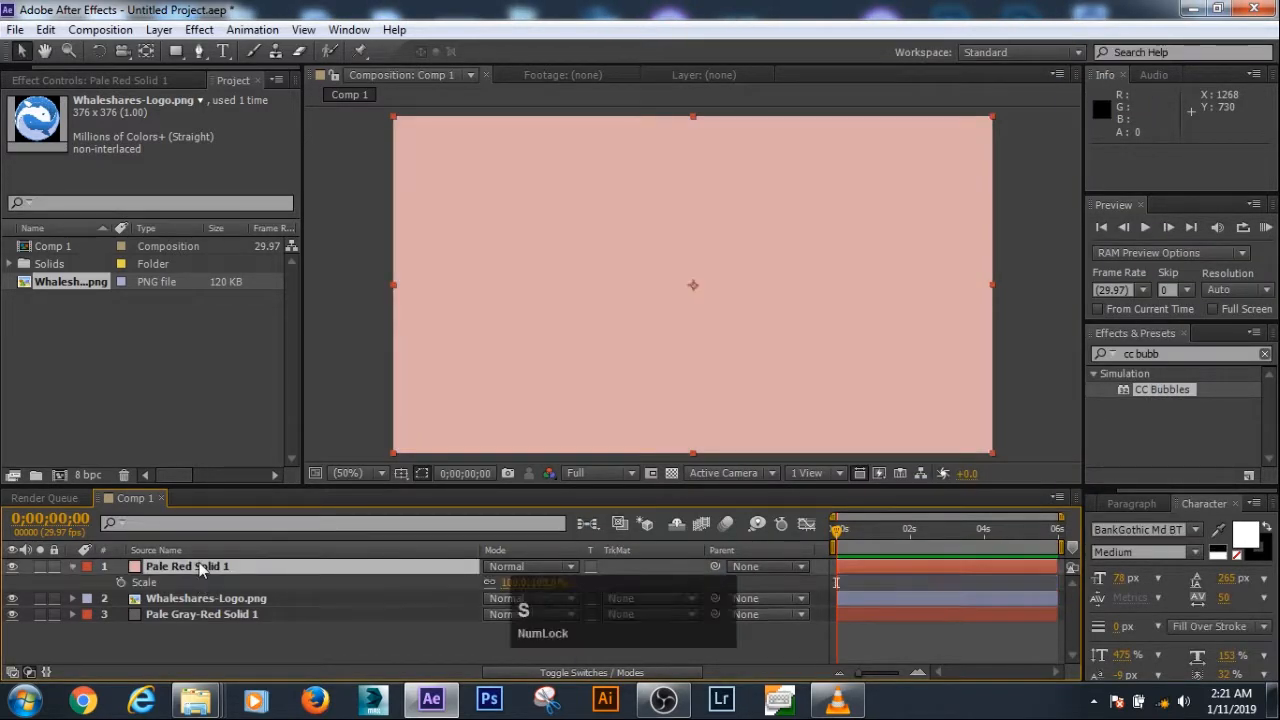
pyautogui.moveTo(474, 585); pyautogui.dragTo(427, 592)
pyautogui.moveTo(514, 583); pyautogui.dragTo(549, 590)
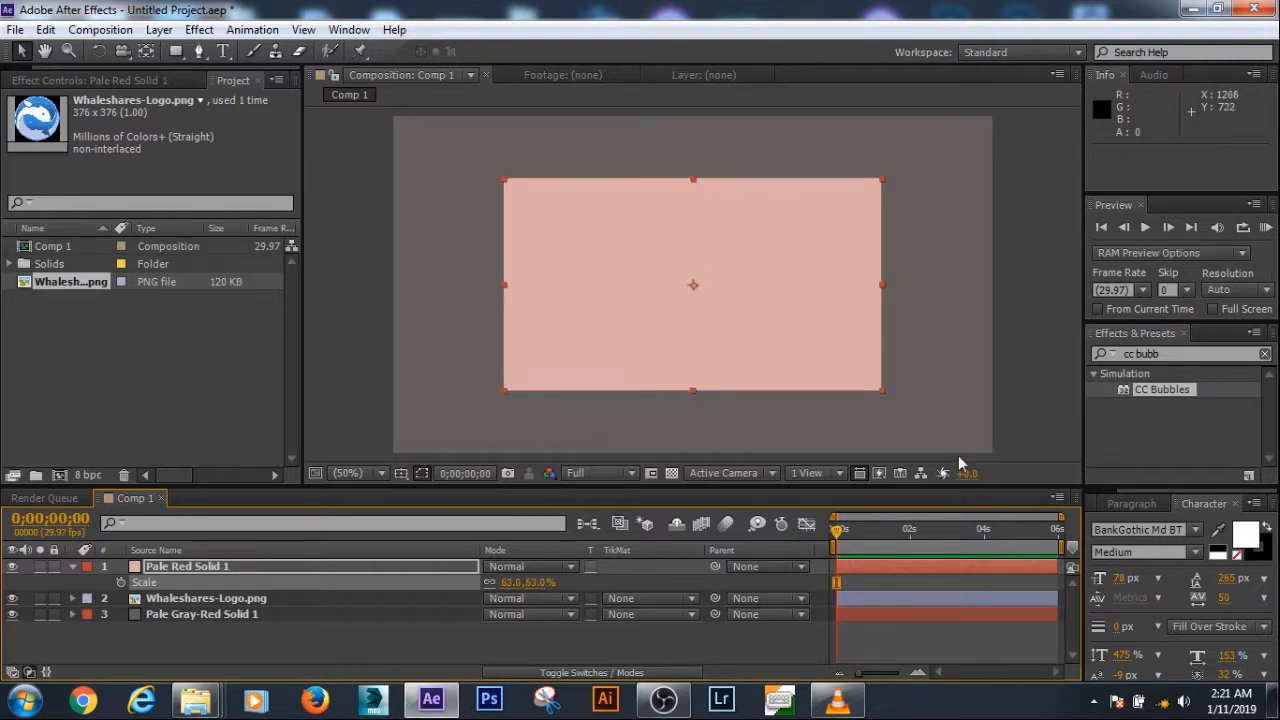
pyautogui.click(427, 650)
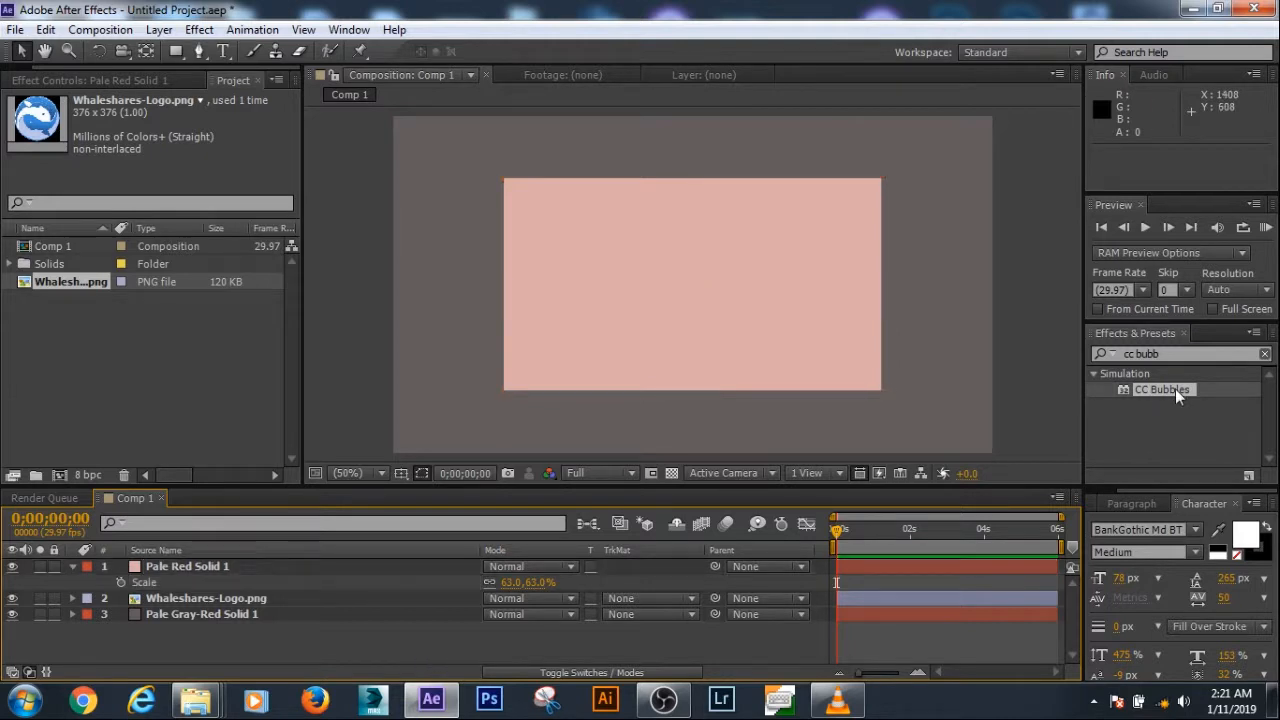
# Find the Linear Wipe transition effect, apply it to the pale red solid and set its Wipe Angle to 0°
pyautogui.click(1170, 354)
pyautogui.moveTo(1170, 354); pyautogui.dragTo(1123, 354)
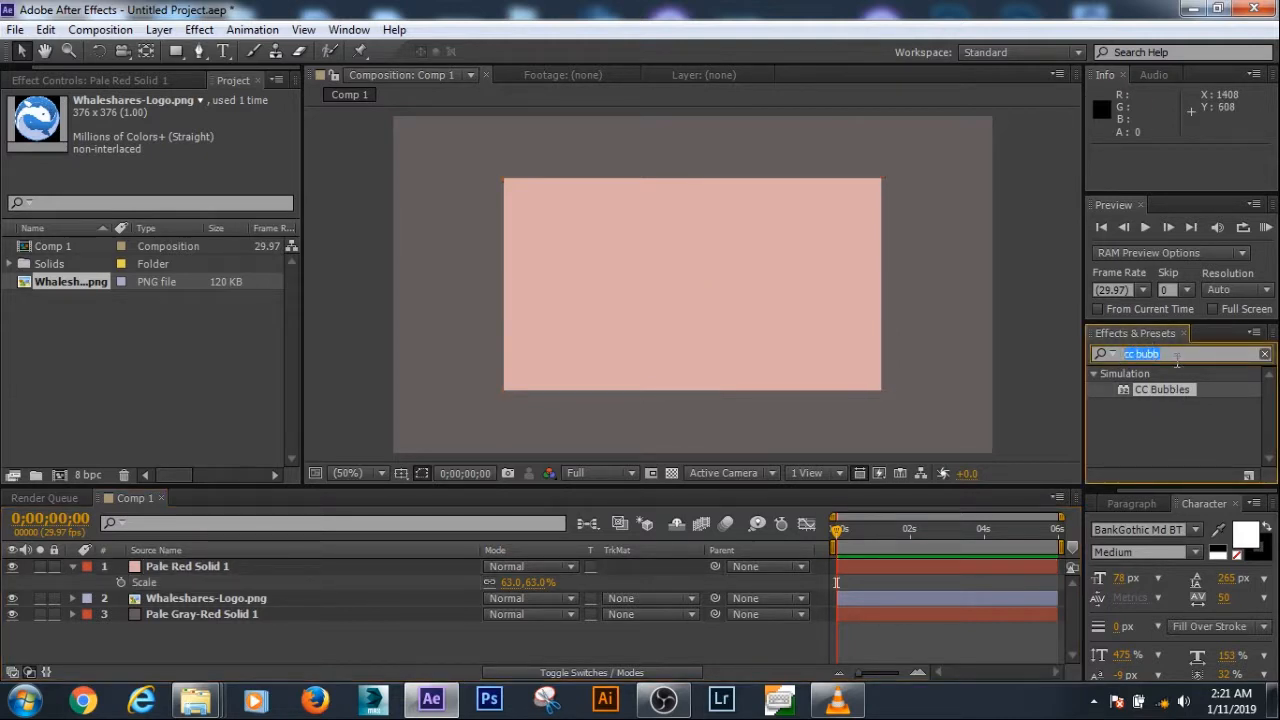
pyautogui.press('BackSpace')
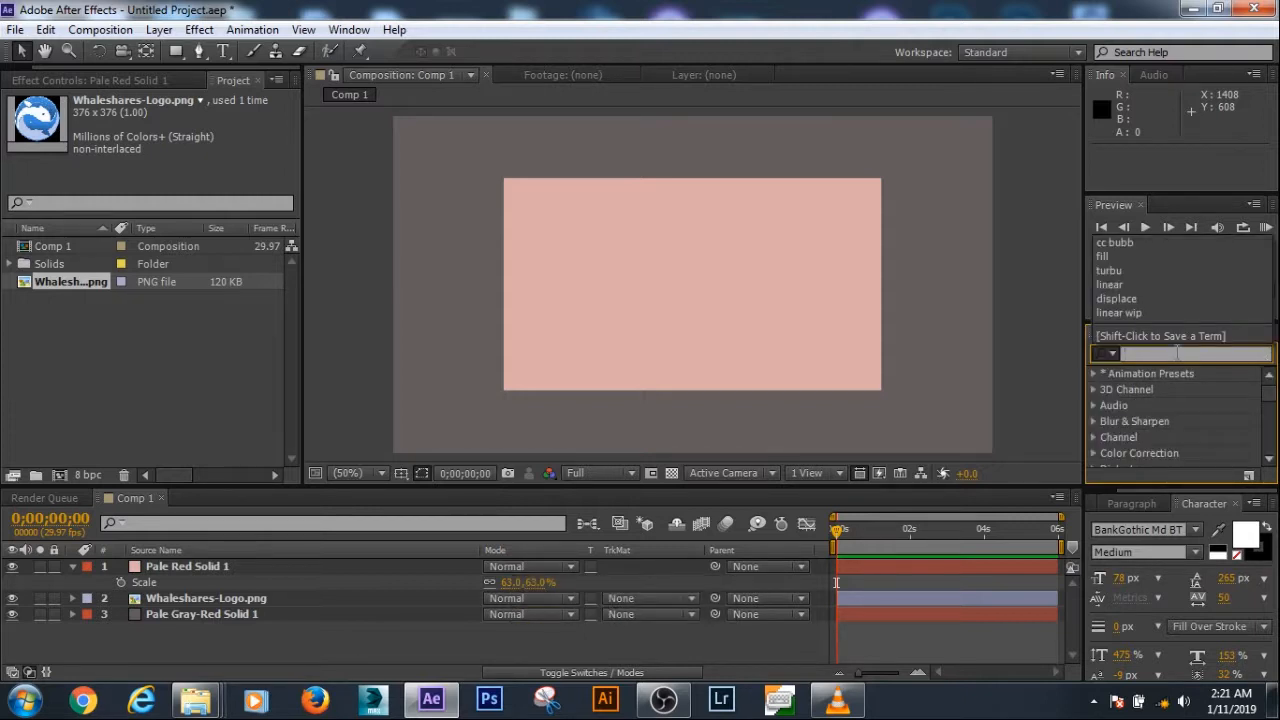
pyautogui.click(1178, 353)
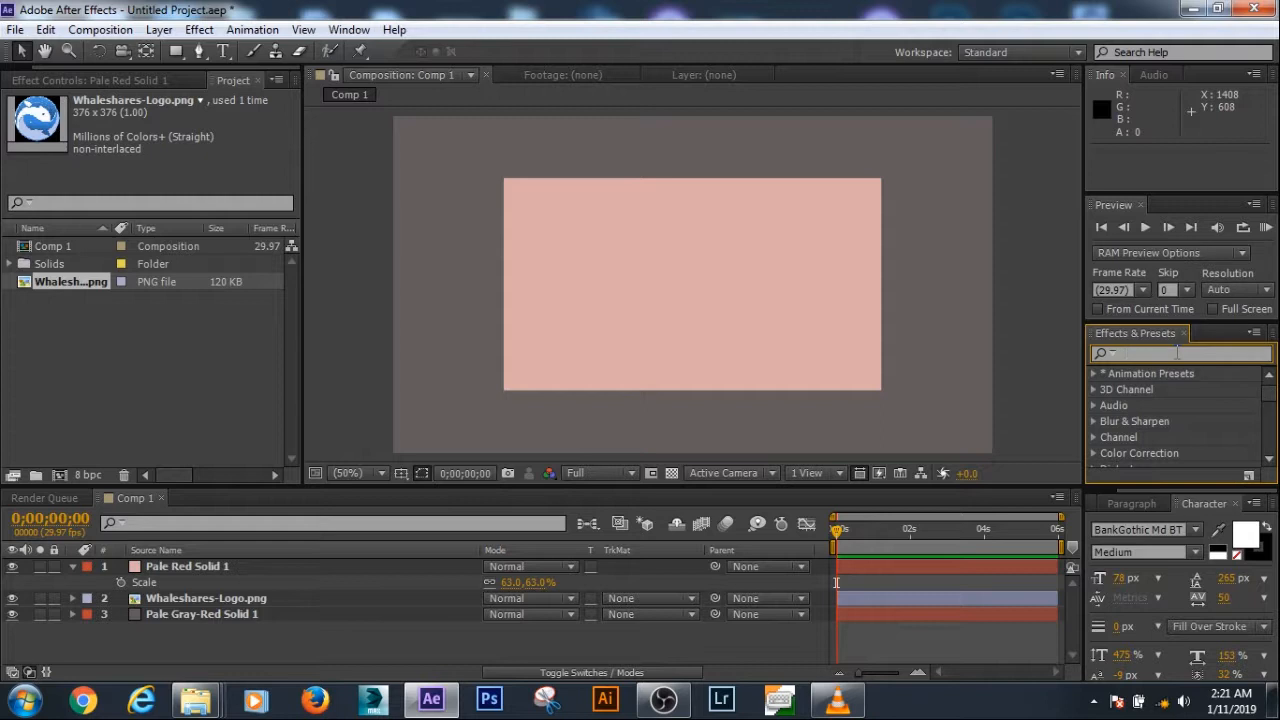
pyautogui.write('linear wipe')
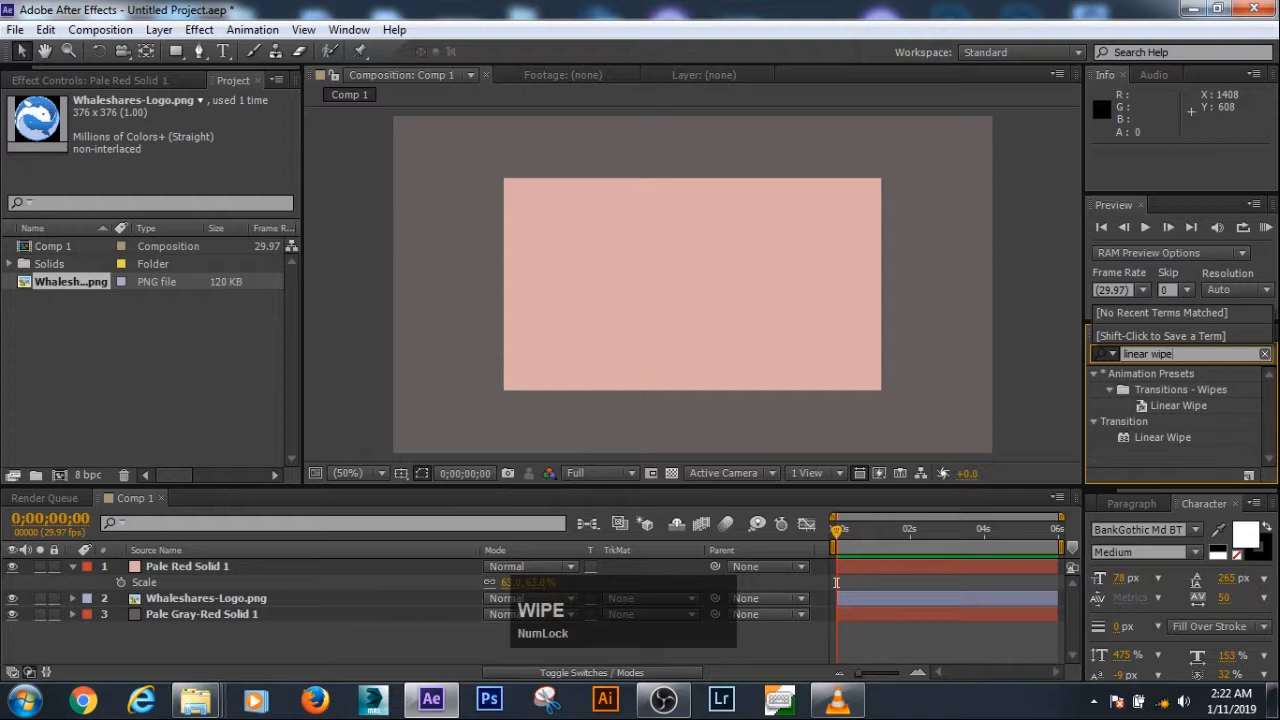
pyautogui.click(1179, 437)
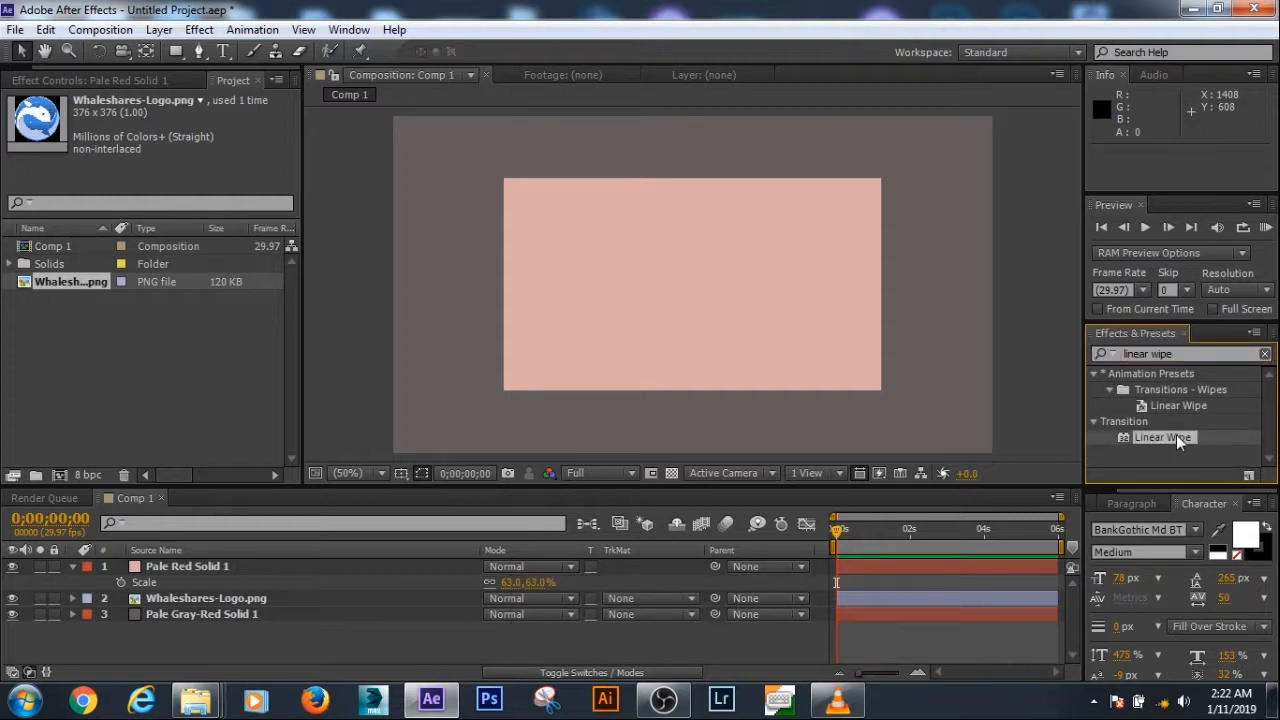
pyautogui.moveTo(1176, 434); pyautogui.dragTo(185, 568)
pyautogui.click(193, 149)
pyautogui.write('0')
pyautogui.press('Return')
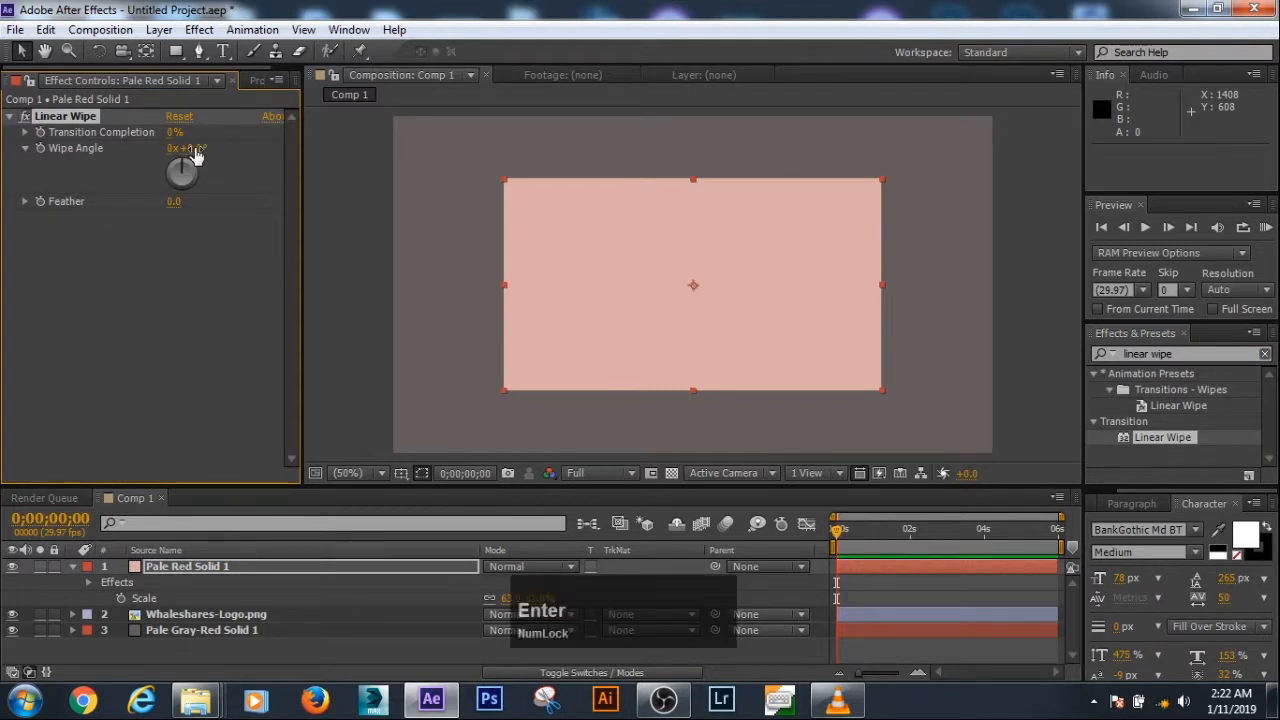
# Start the Linear Wipe's Transition Completion animation with a 0% keyframe at 0;00;01;02
pyautogui.click(41, 133)
pyautogui.moveTo(834, 528); pyautogui.dragTo(875, 532)
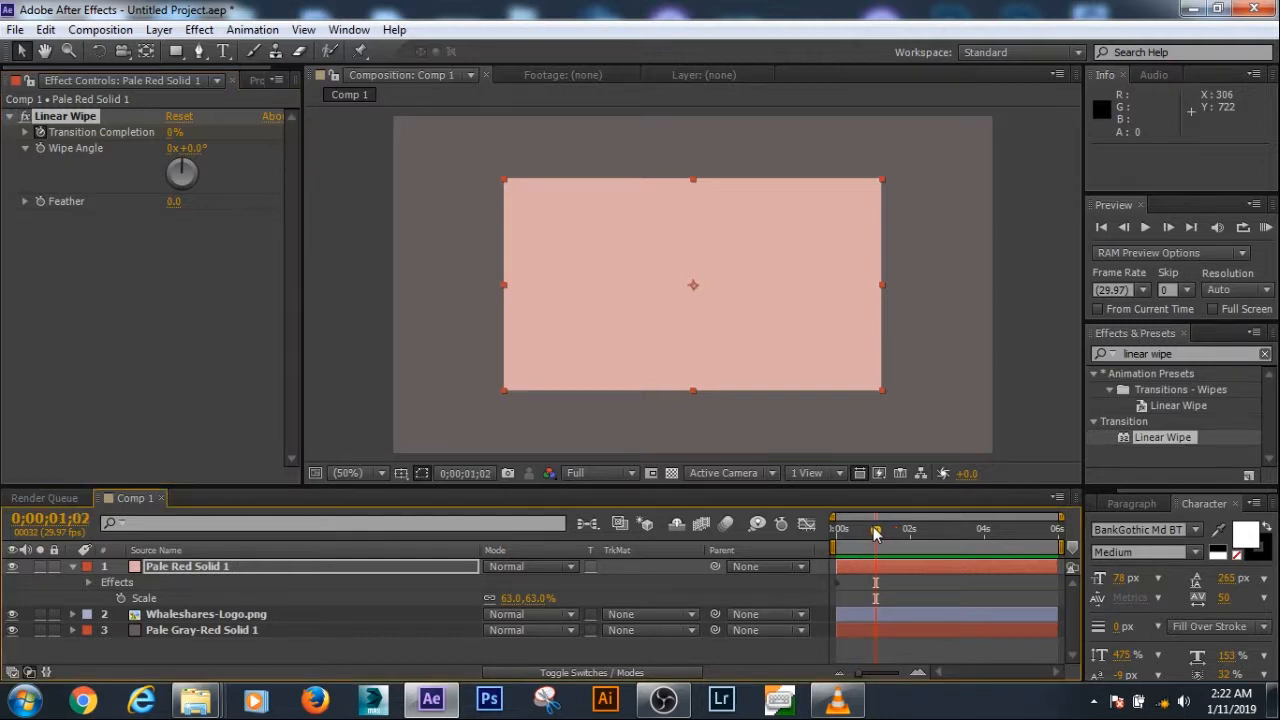
pyautogui.click(27, 133)
pyautogui.click(27, 134)
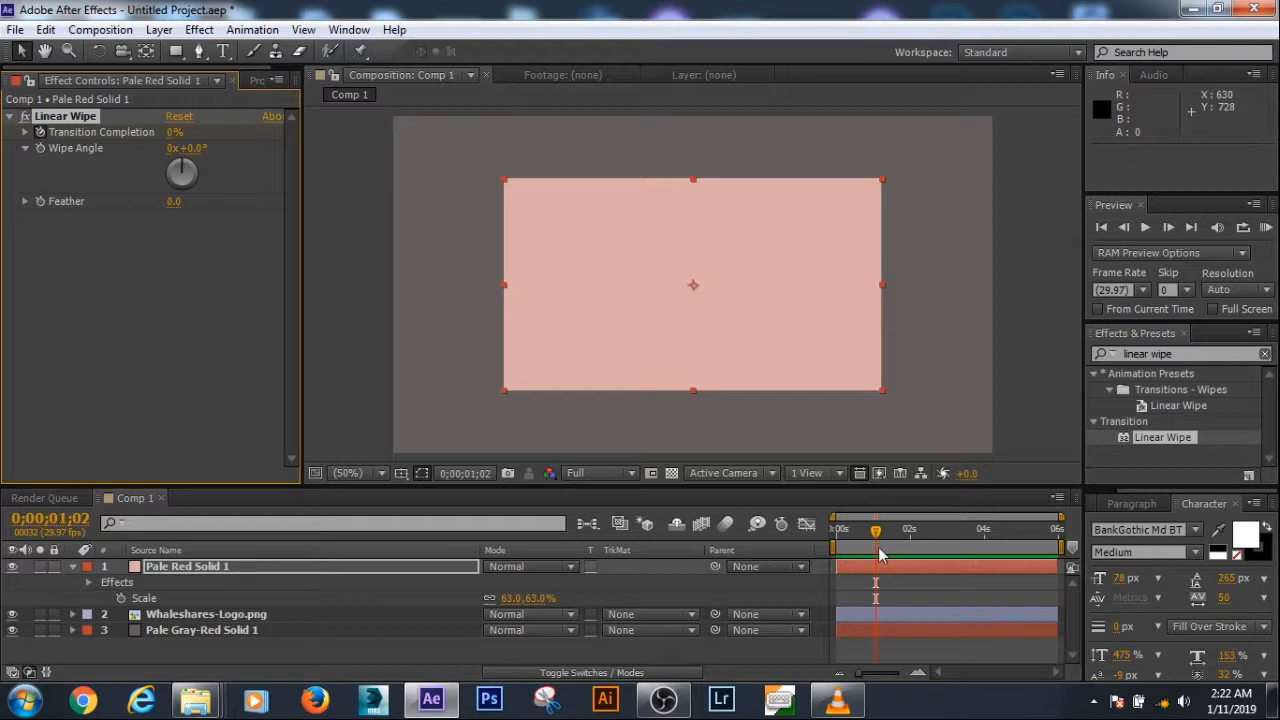
# Keyframe the Linear Wipe's Transition Completion at 100% at 0;00;04;16
pyautogui.moveTo(877, 535); pyautogui.dragTo(1003, 516)
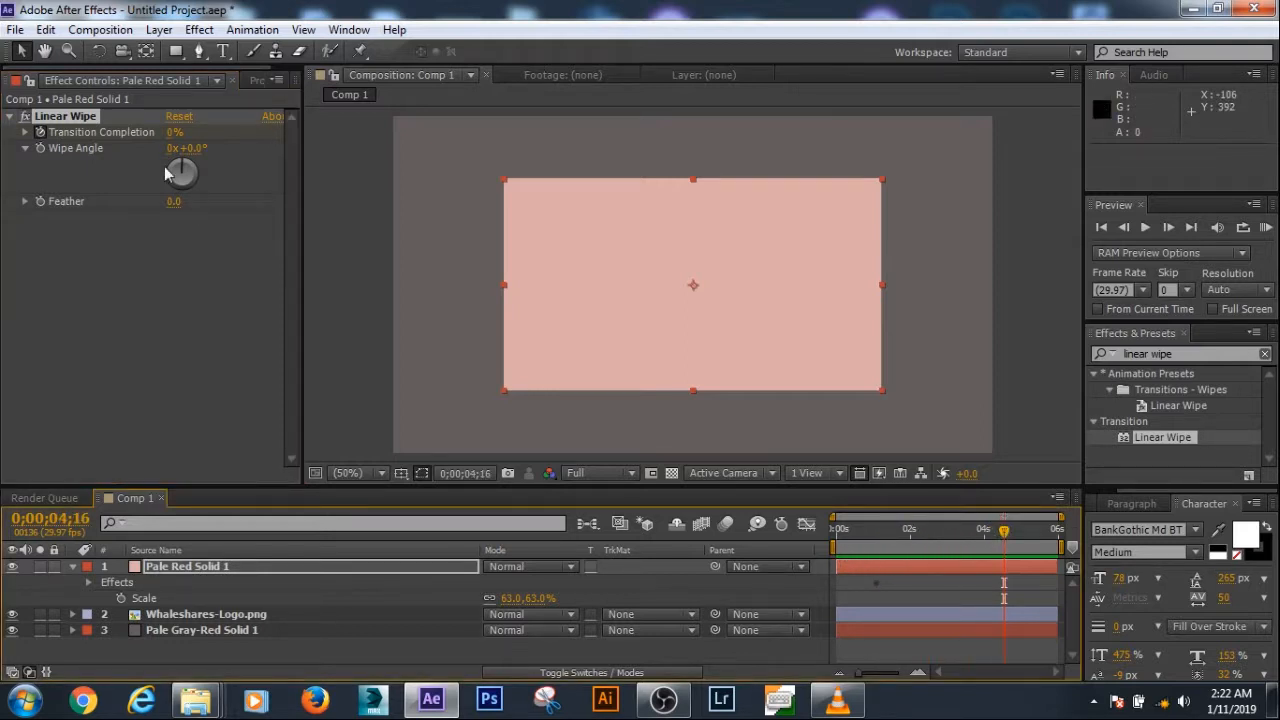
pyautogui.click(174, 132)
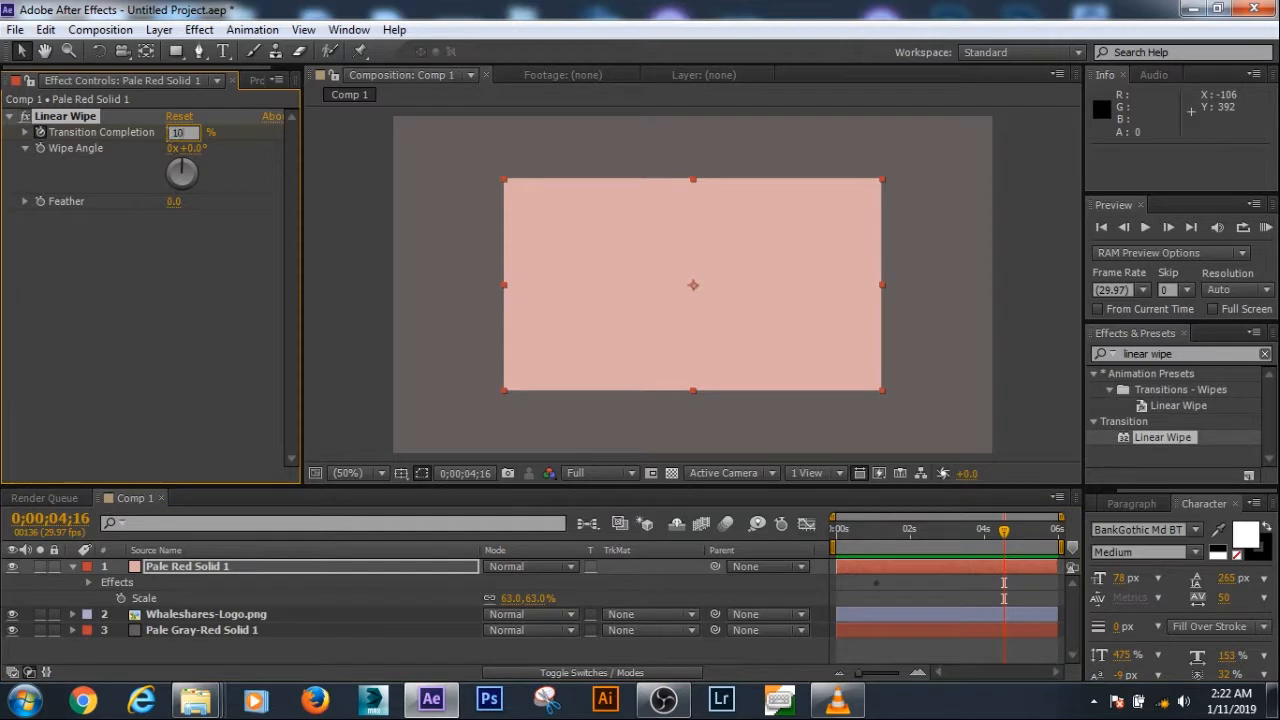
pyautogui.press('Return')
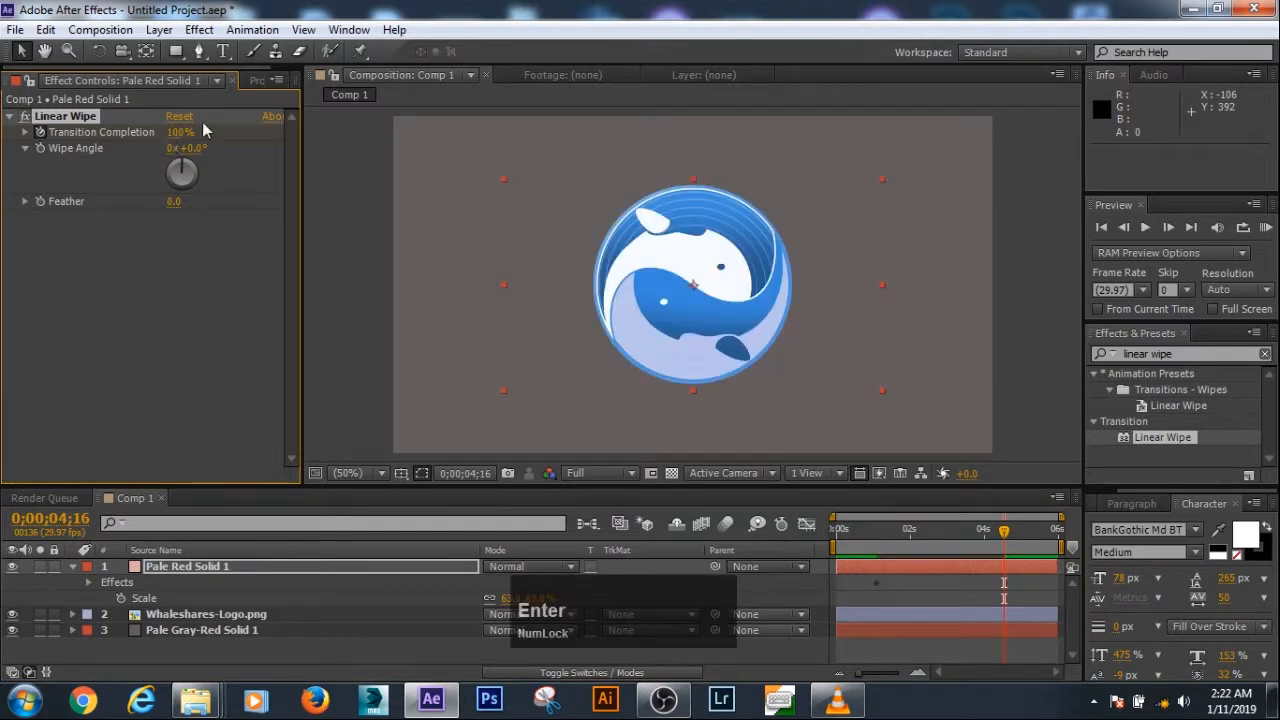
# Lower the composition viewer resolution to Third and play a RAM preview of the wipe animation
pyautogui.click(598, 473)
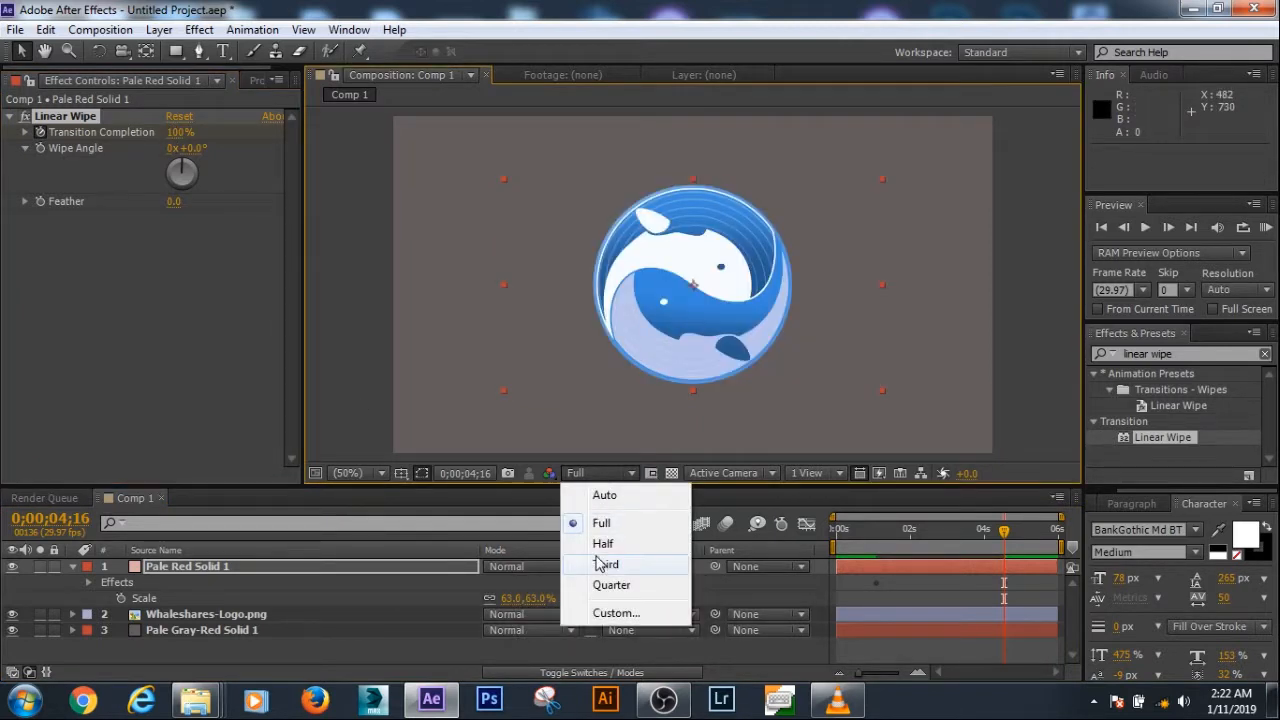
pyautogui.click(604, 564)
pyautogui.press('KP_0')
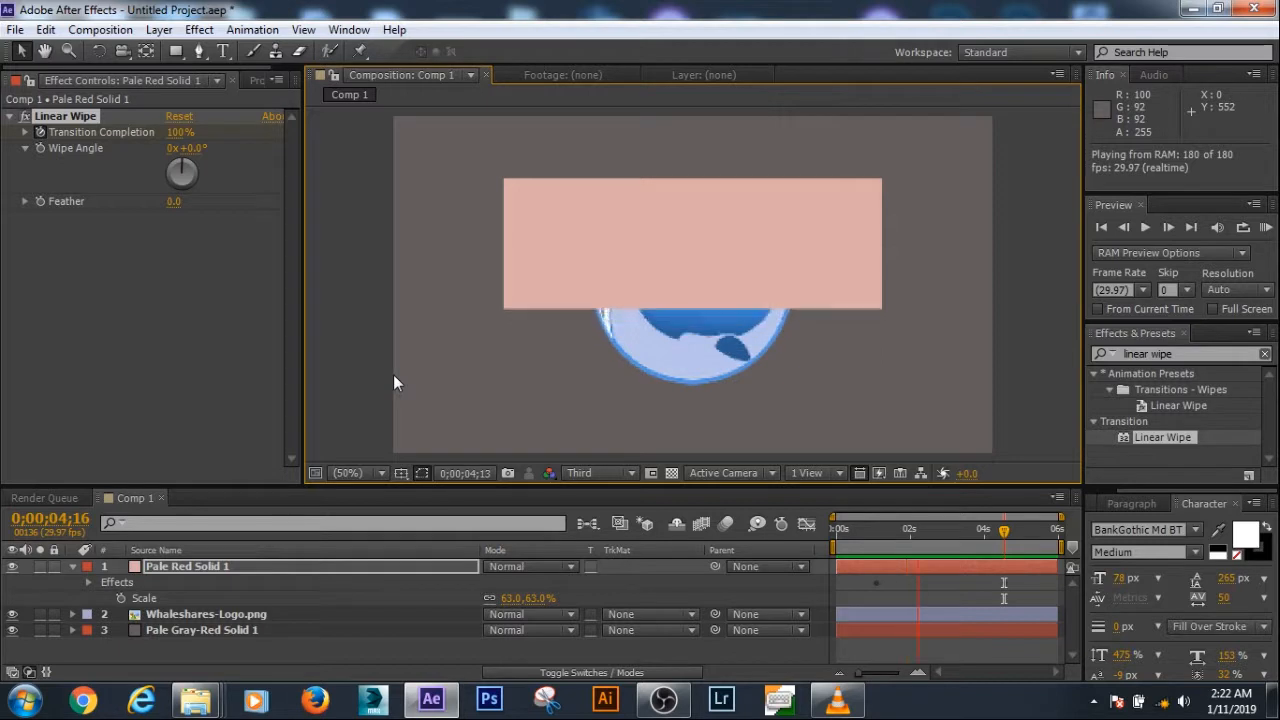
pyautogui.press('space')
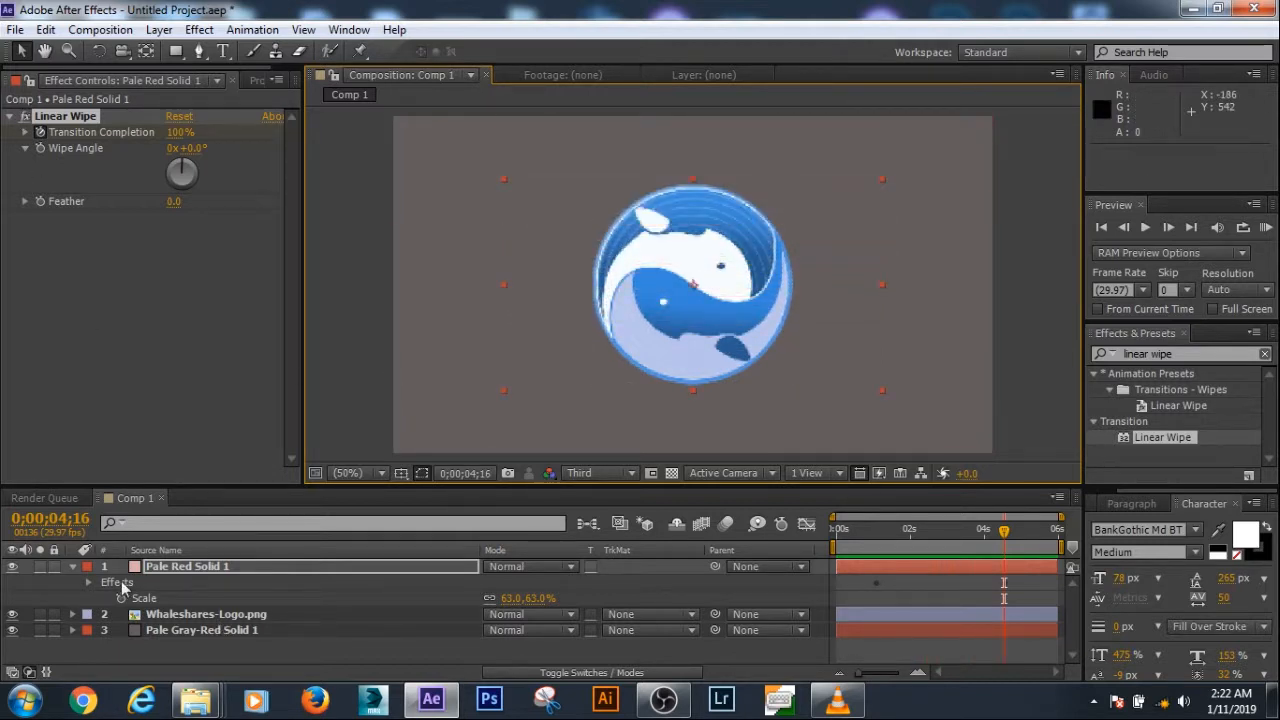
# Search the effects for "turbul" and apply Turbulent Displace to the pale red solid
pyautogui.click(177, 567)
pyautogui.click(1212, 354)
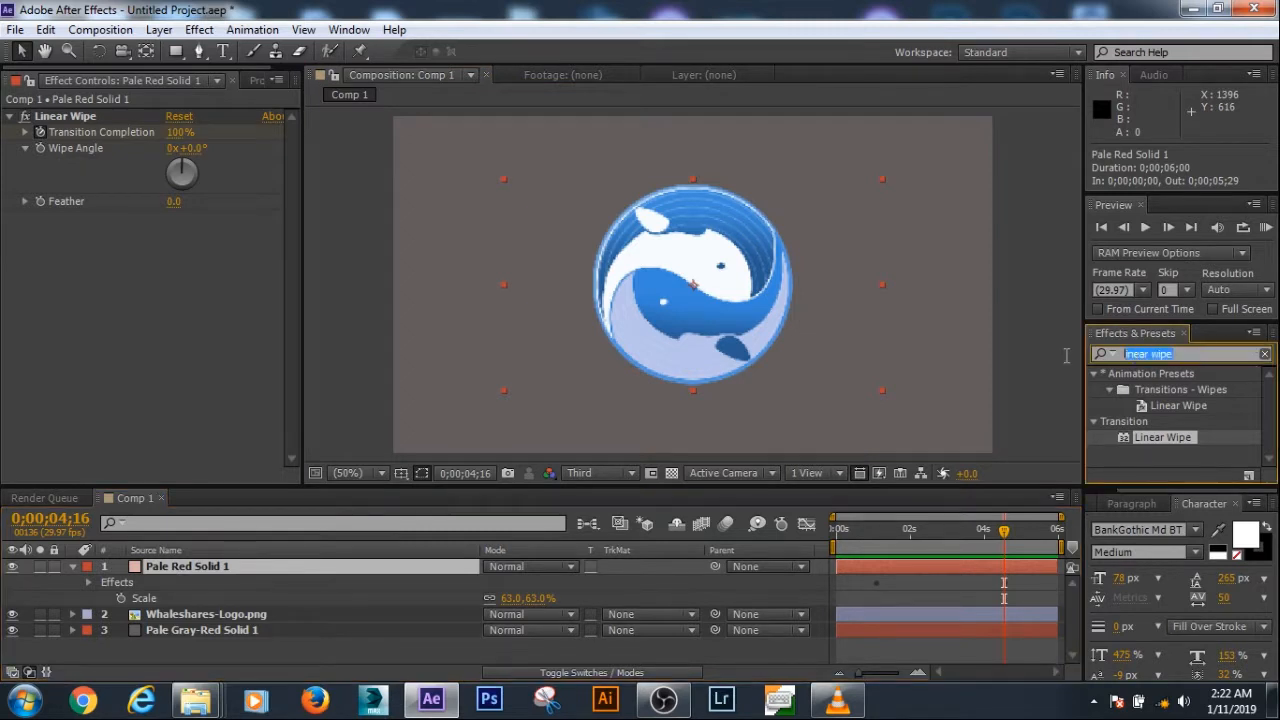
pyautogui.write('tur')
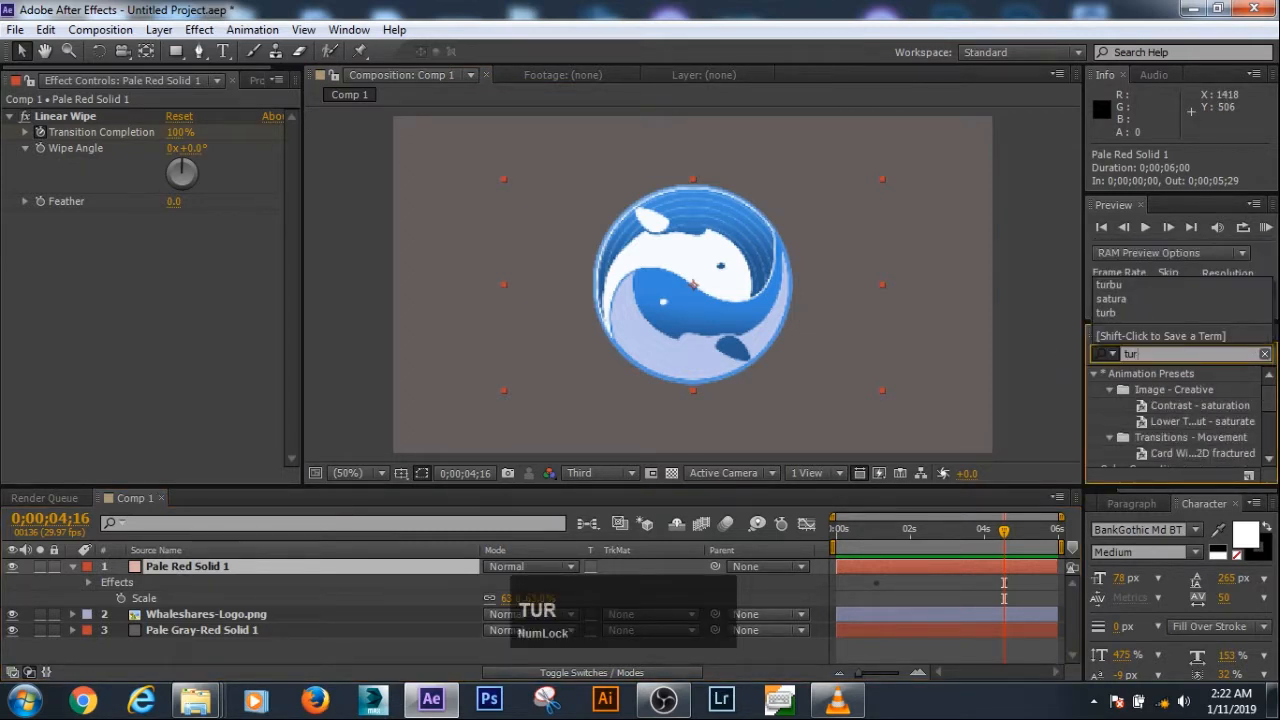
pyautogui.write('bul')
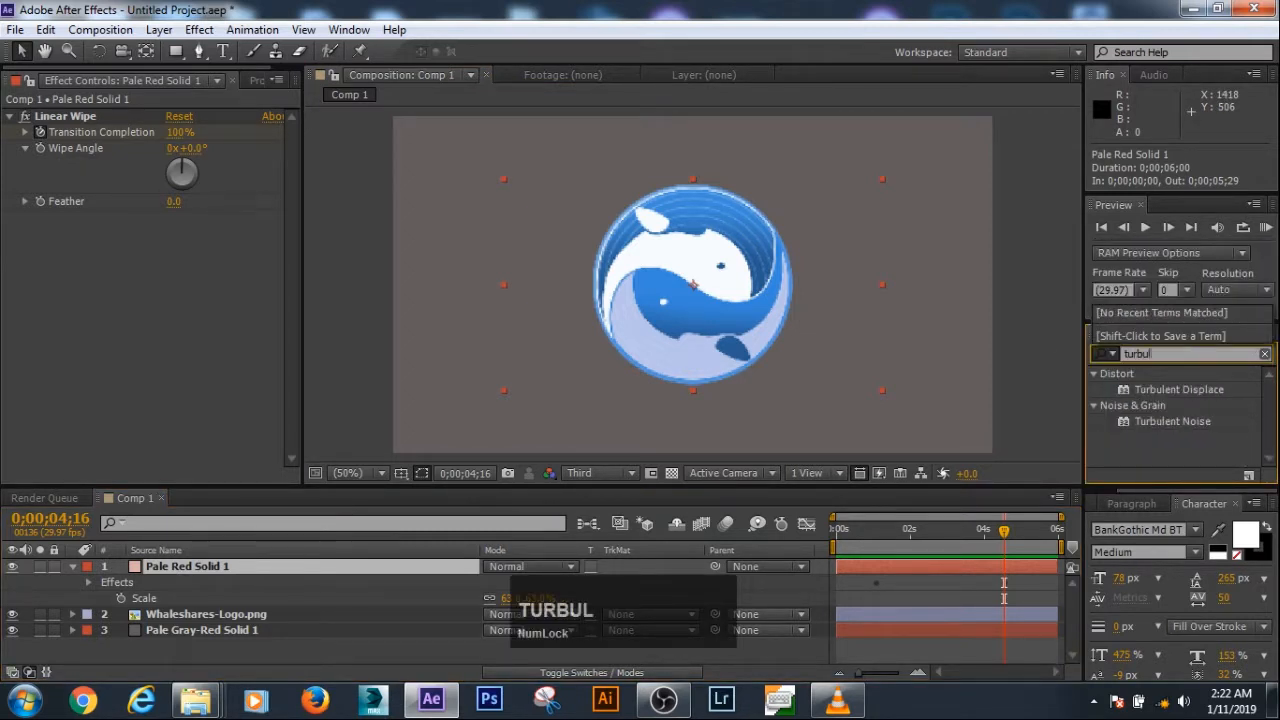
pyautogui.doubleClick(1195, 391)
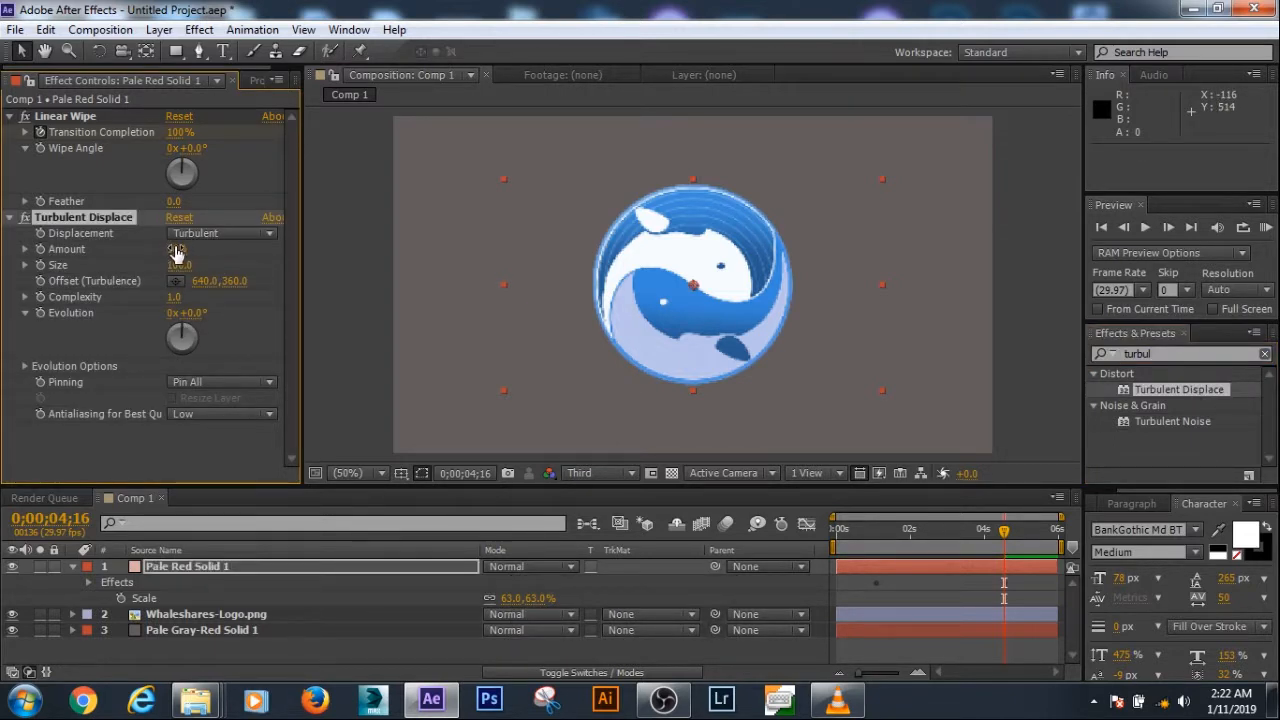
# At 0;00;02;28, set the Turbulent Displace Amount to 100 and its Size to 75 on the pale red solid
pyautogui.moveTo(1006, 536); pyautogui.dragTo(948, 540)
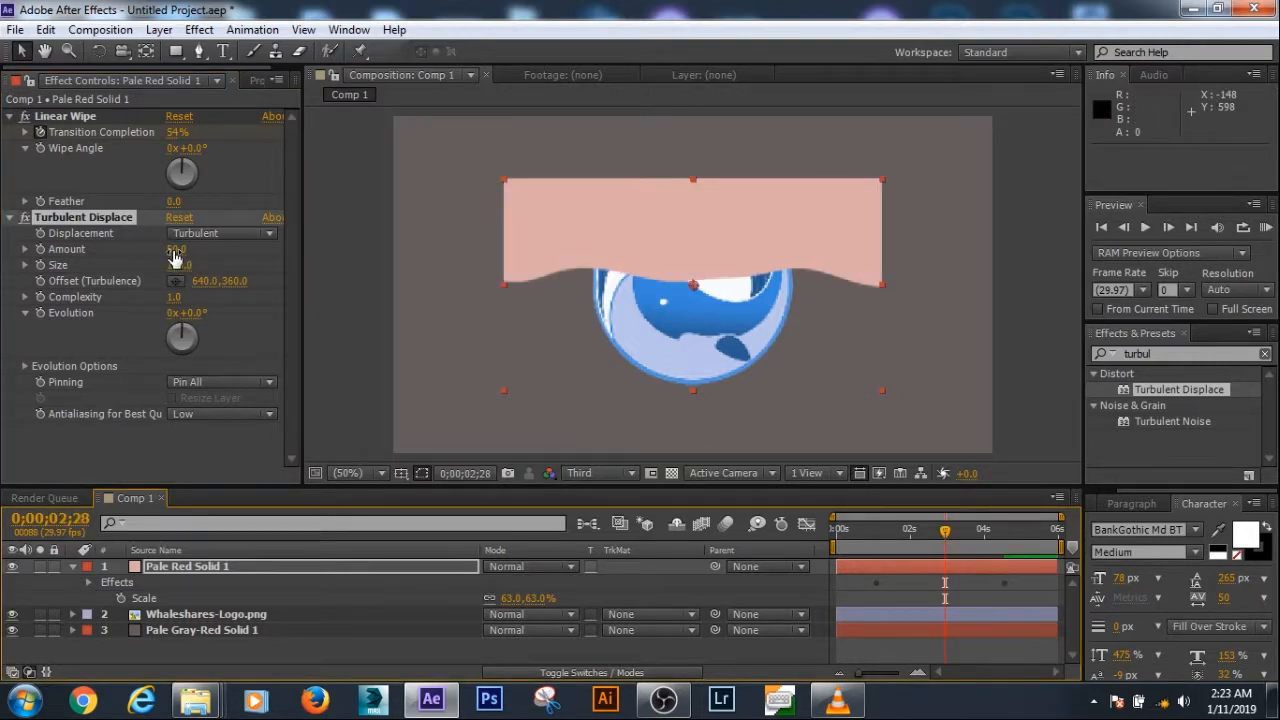
pyautogui.moveTo(171, 250)
pyautogui.mouseDown()
pyautogui.moveTo(201, 251)
pyautogui.moveTo(161, 268)
pyautogui.mouseUp()
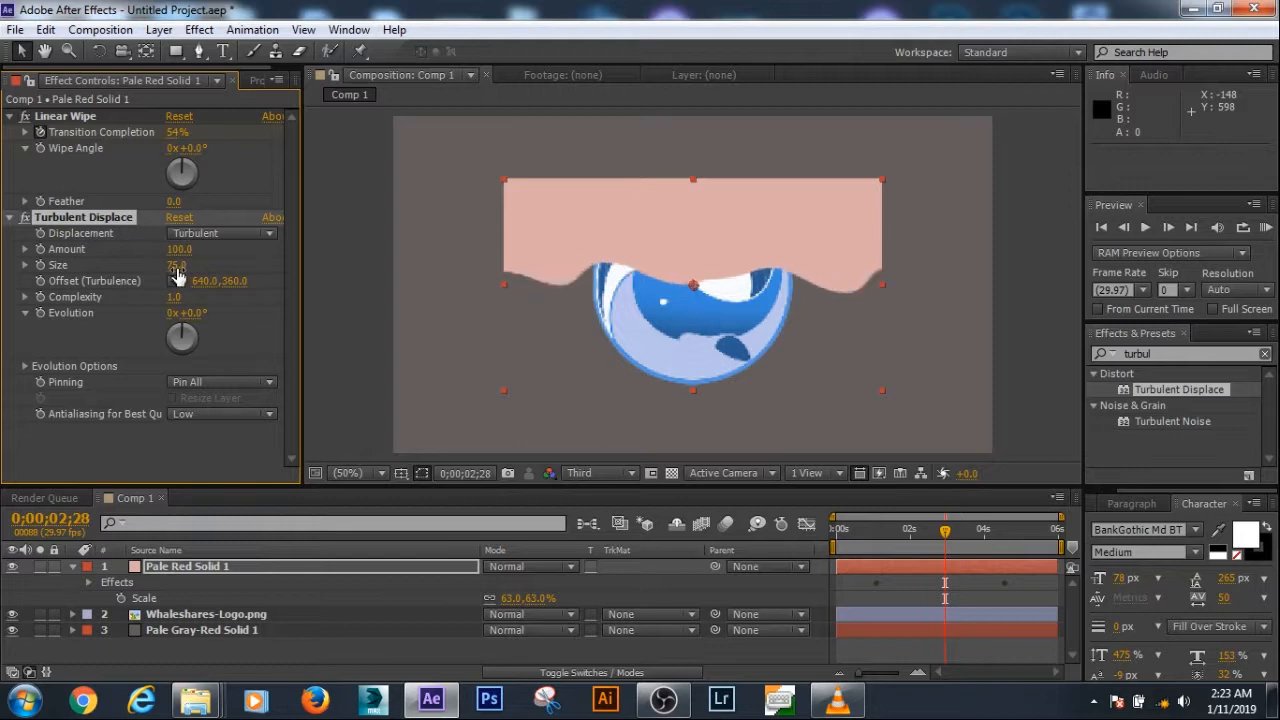
# Set the Turbulent Displace Size to 53 on the pale red solid and preview the wavy wipe
pyautogui.click(176, 268)
pyautogui.write('68')
pyautogui.press('Return')
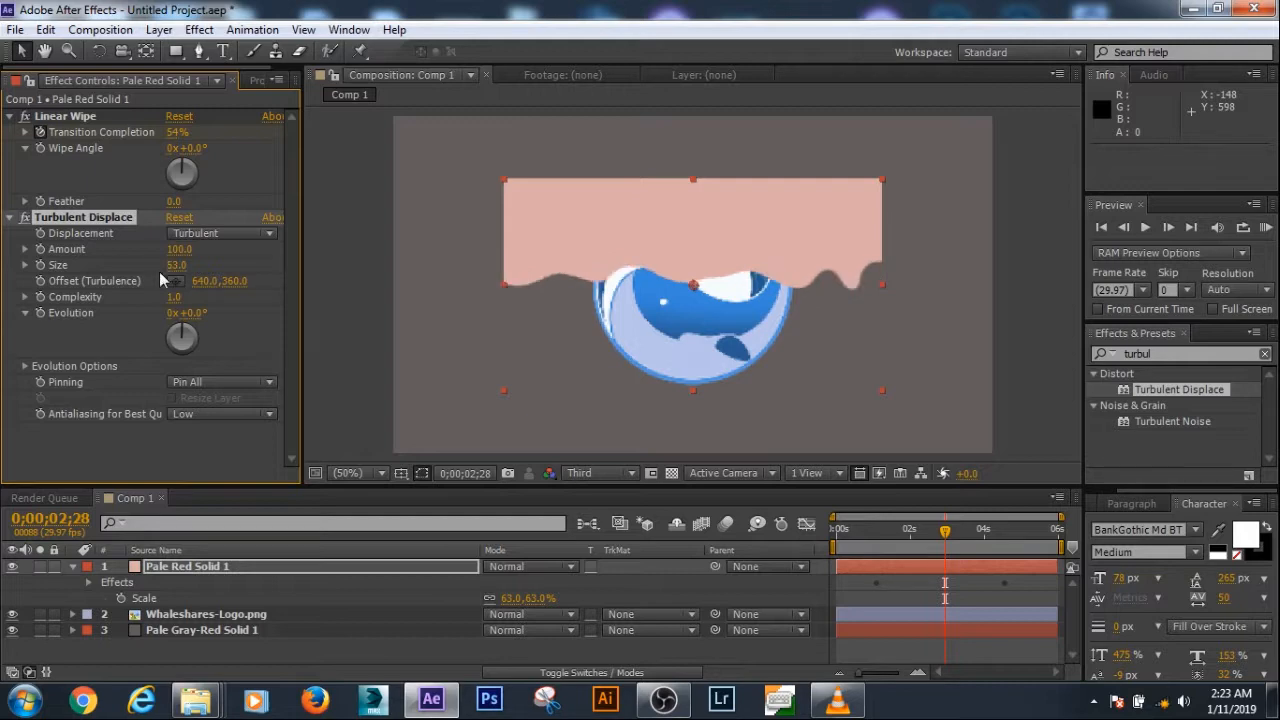
pyautogui.press('KP_0')
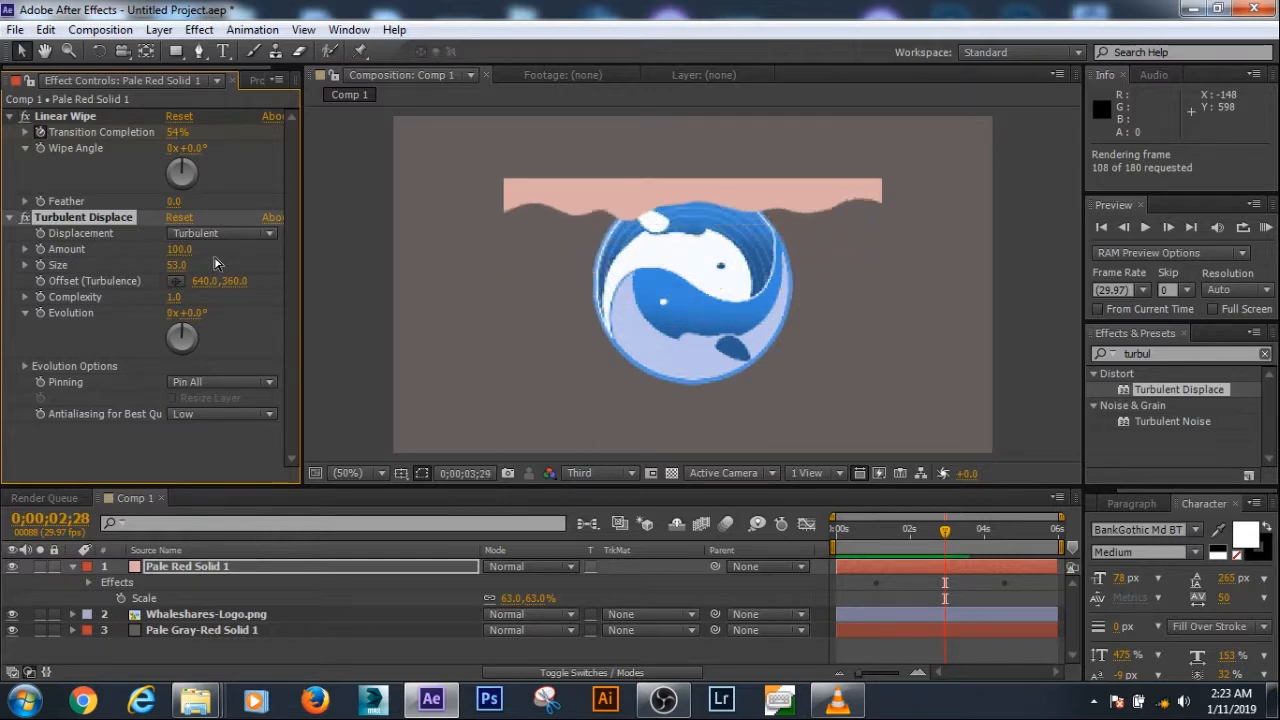
pyautogui.press('space')
pyautogui.press('space')
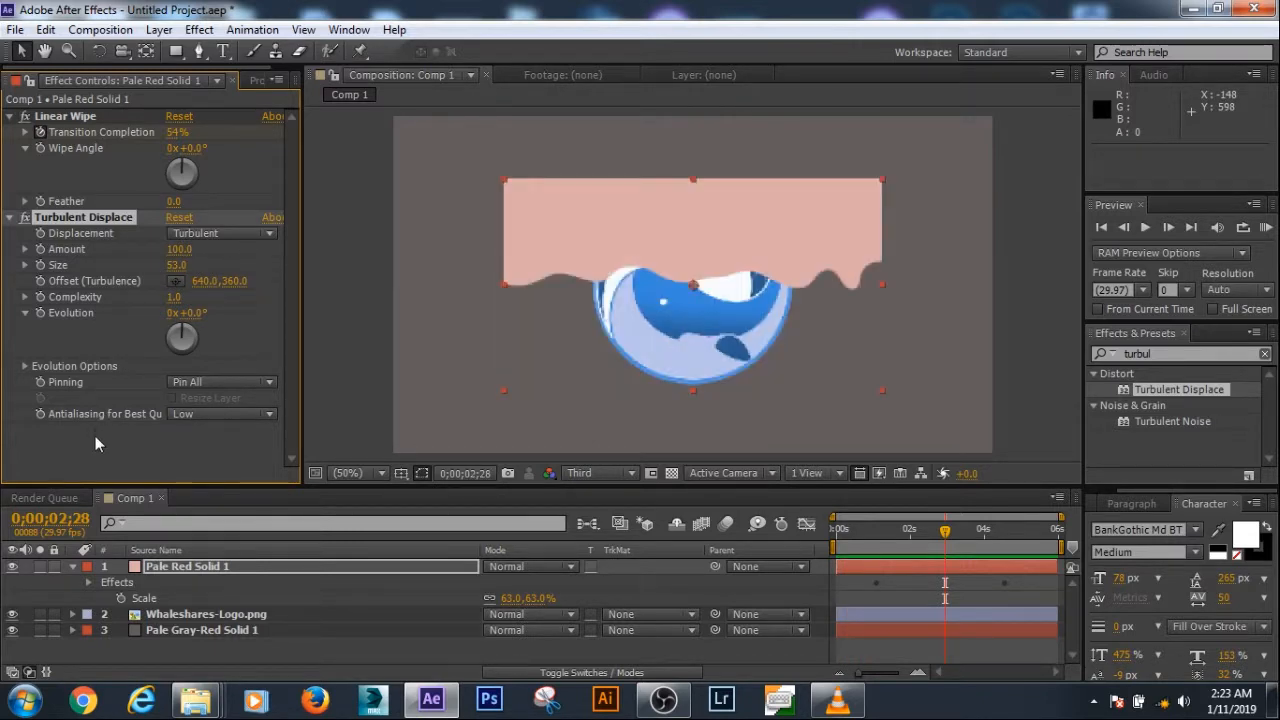
# Set the Whaleshares logo's track matte to Alpha Inverted using the pale red solid, and preview the reveal
pyautogui.click(71, 566)
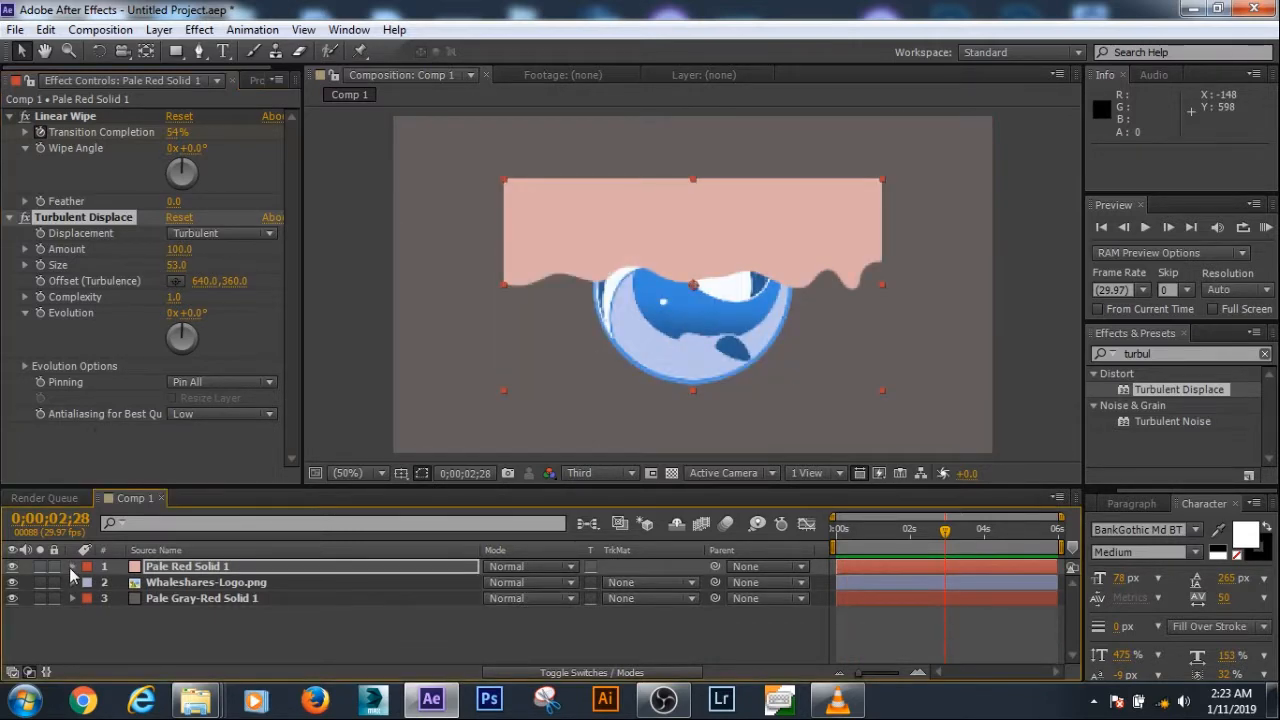
pyautogui.click(230, 588)
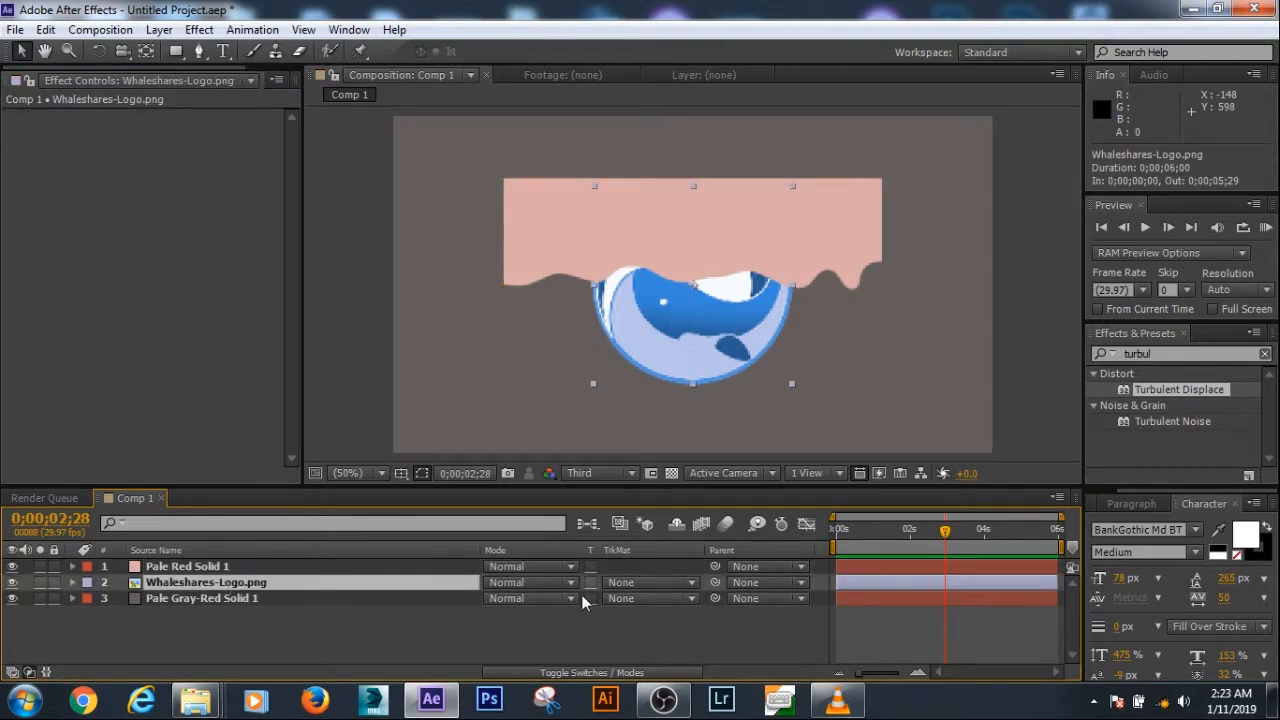
pyautogui.click(605, 674)
pyautogui.click(580, 674)
pyautogui.click(620, 583)
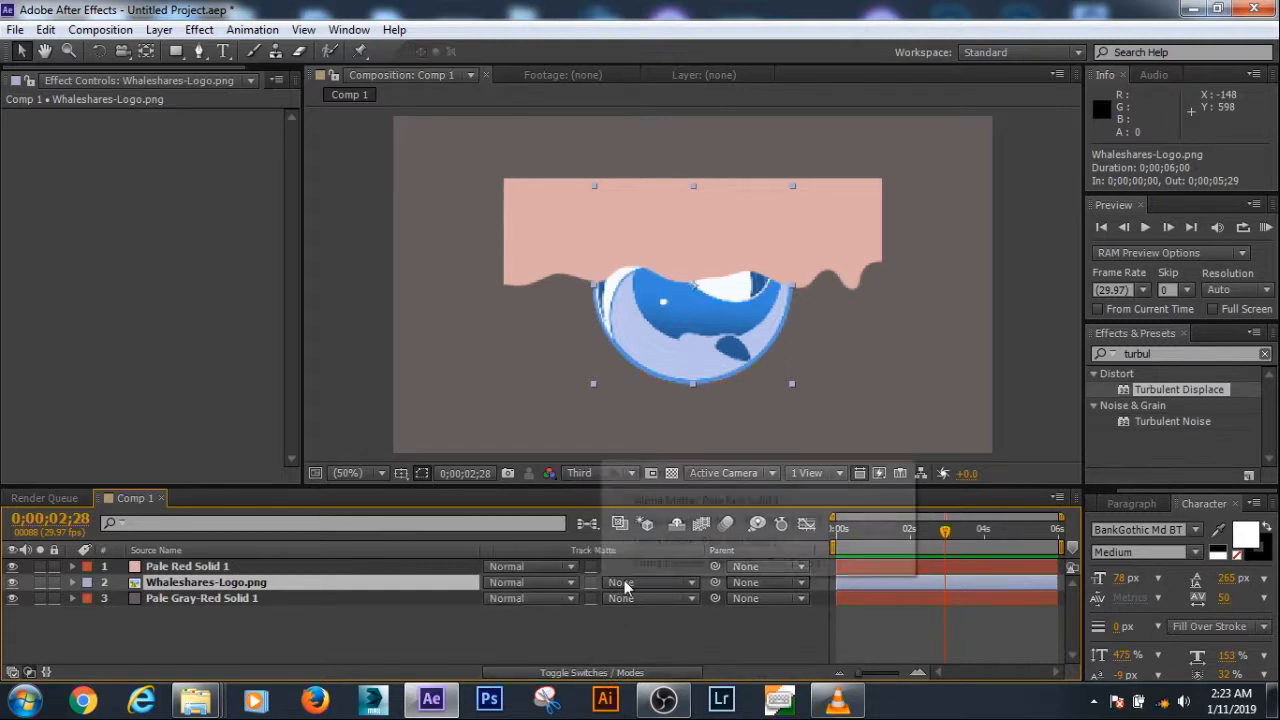
pyautogui.click(707, 521)
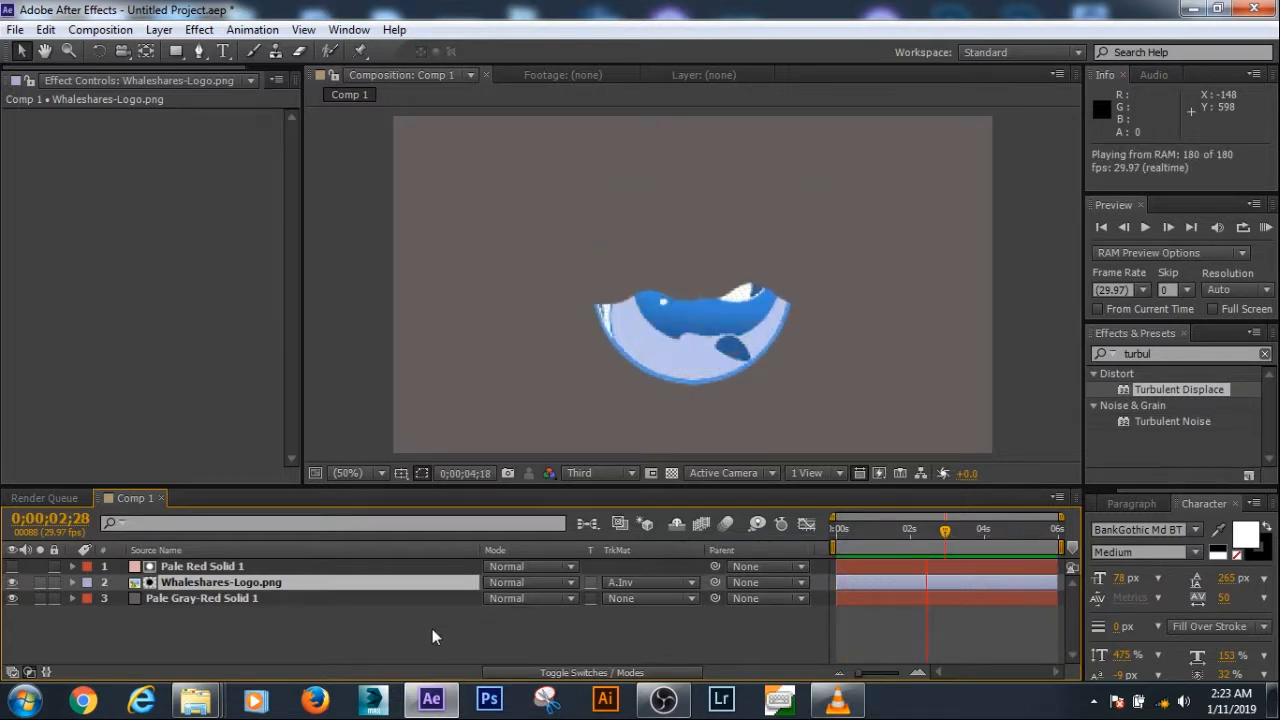
pyautogui.press('space')
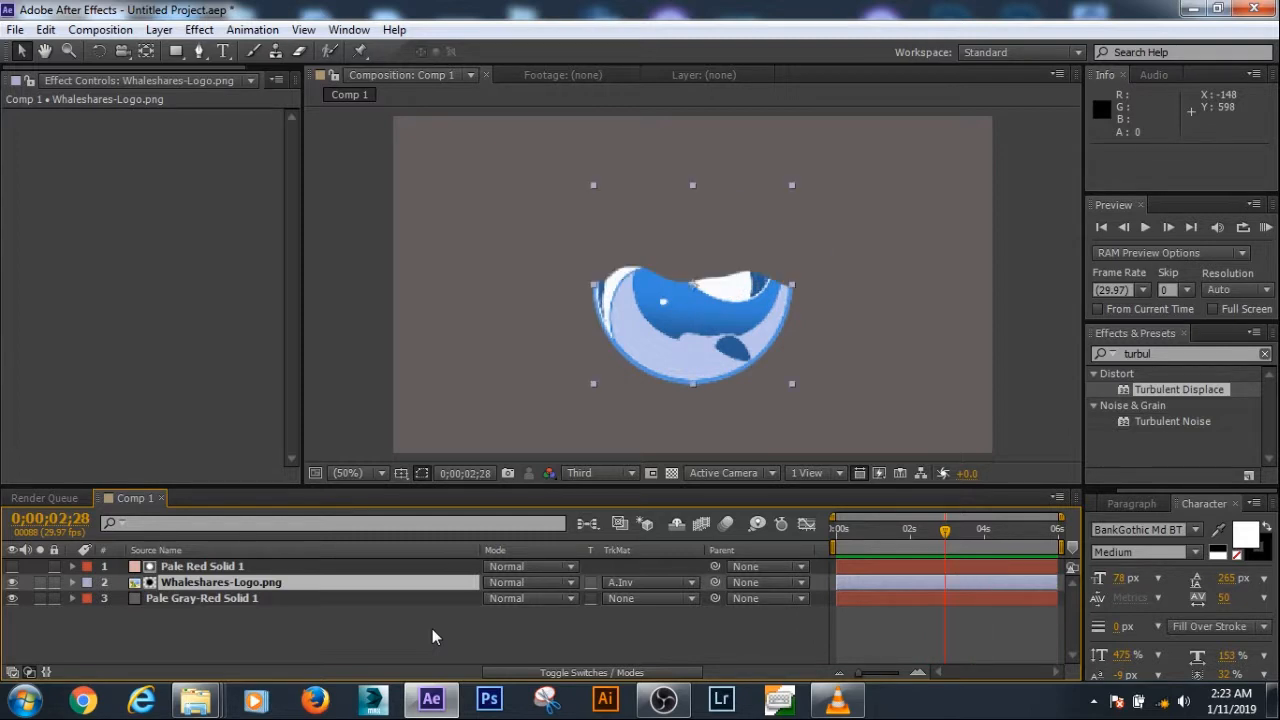
# Duplicate the Whaleshares logo layer together with its pale red matte solid
pyautogui.click(194, 584)
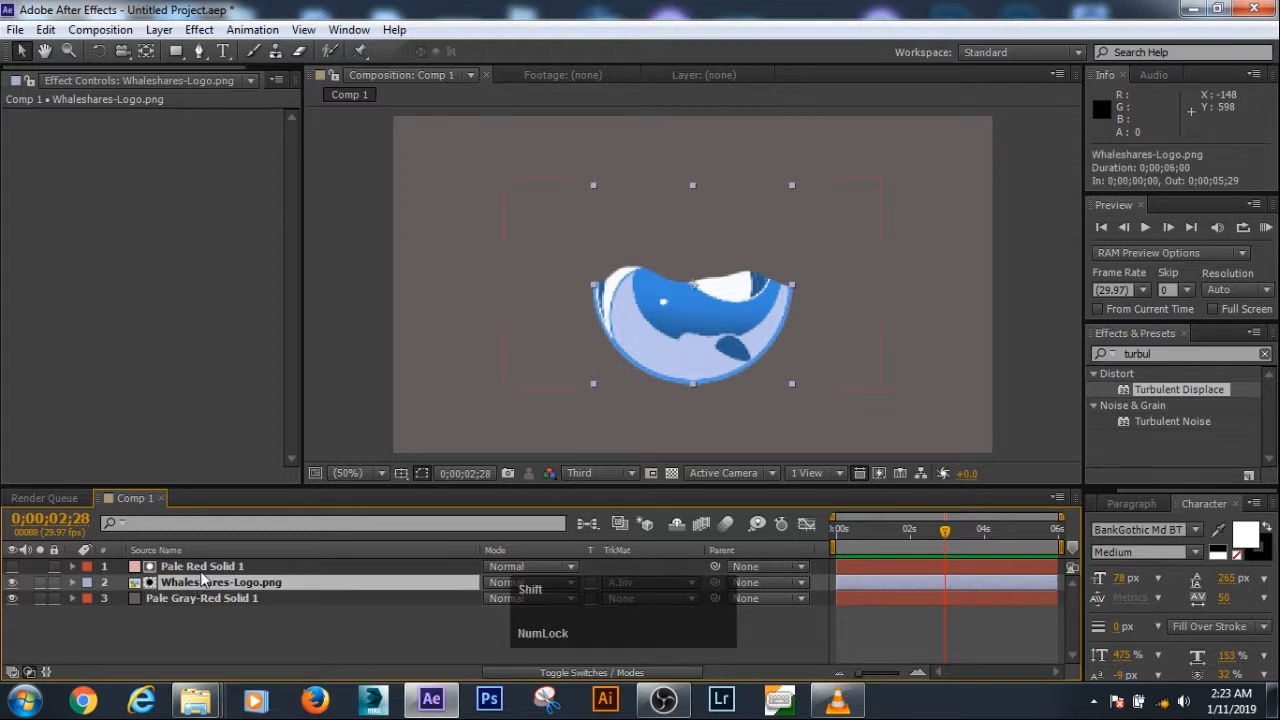
pyautogui.keyDown('ctrl'); pyautogui.click(206, 568); pyautogui.keyUp('ctrl')
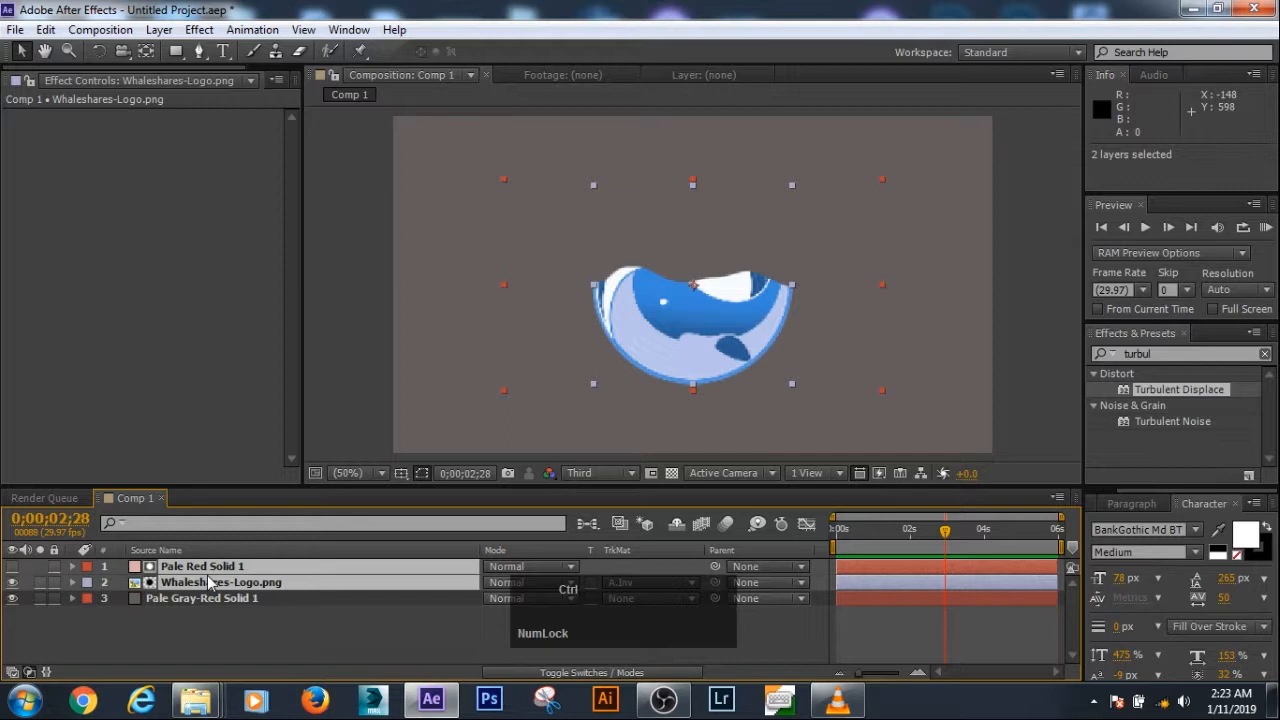
pyautogui.hotkey('ctrl', 'd')
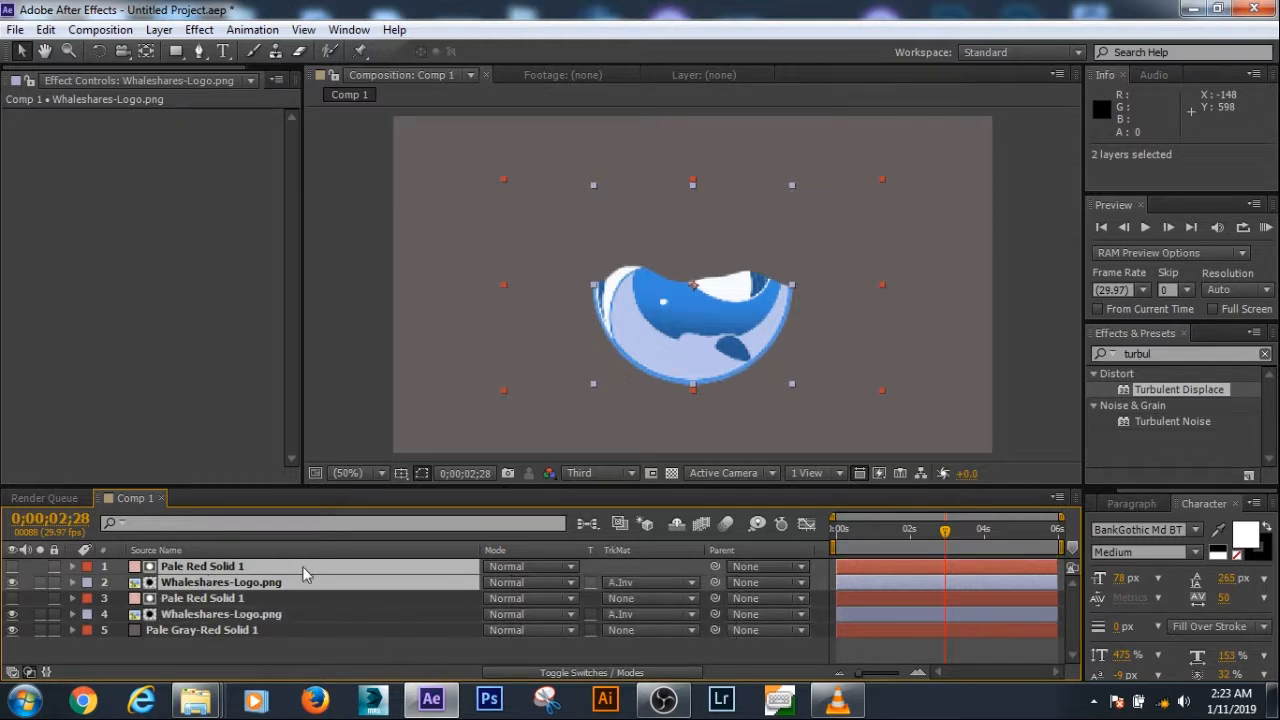
# Search the effects for "fill" and apply Fill to the uppermost Whaleshares logo copy
pyautogui.click(1172, 355)
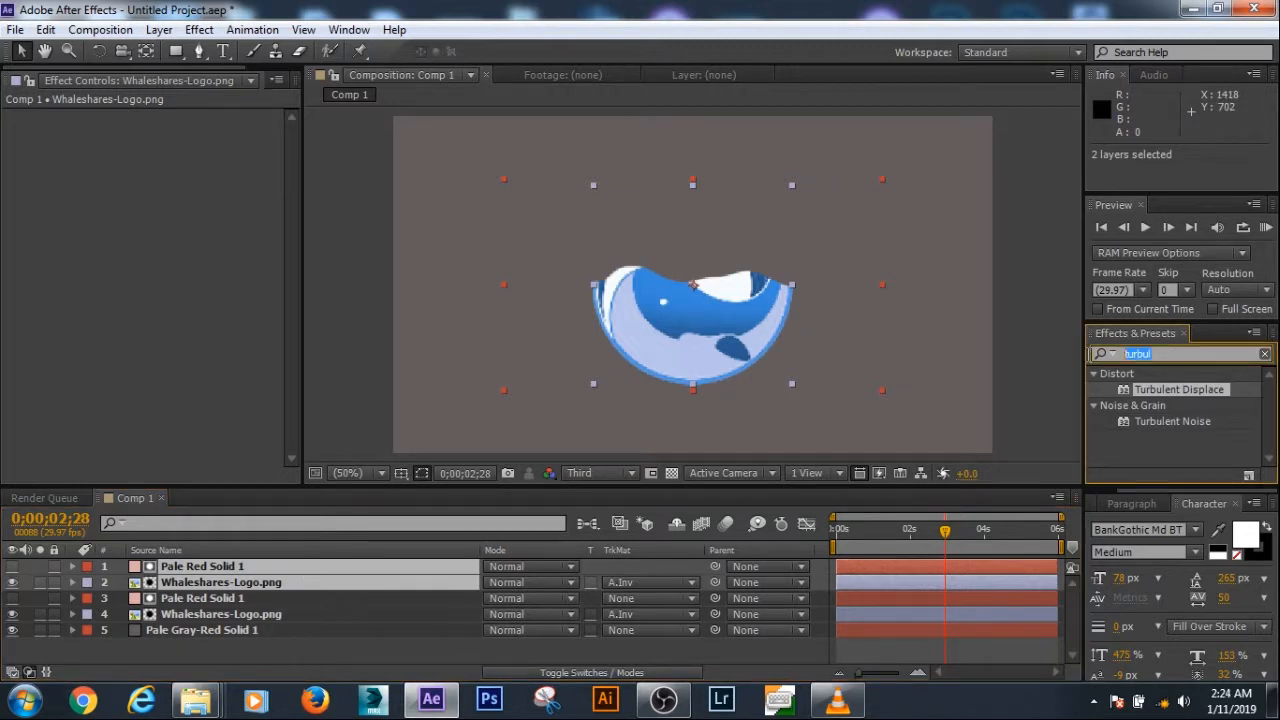
pyautogui.click(279, 589)
pyautogui.press('F3')
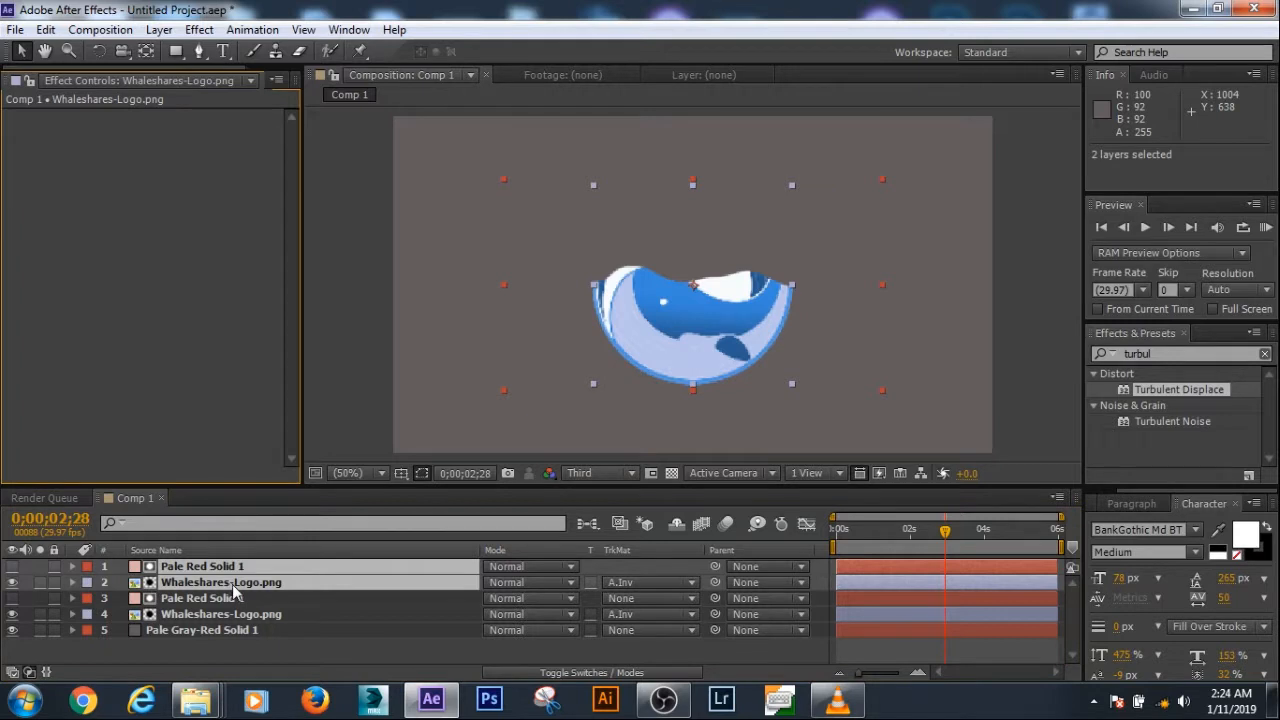
pyautogui.click(294, 634)
pyautogui.click(276, 590)
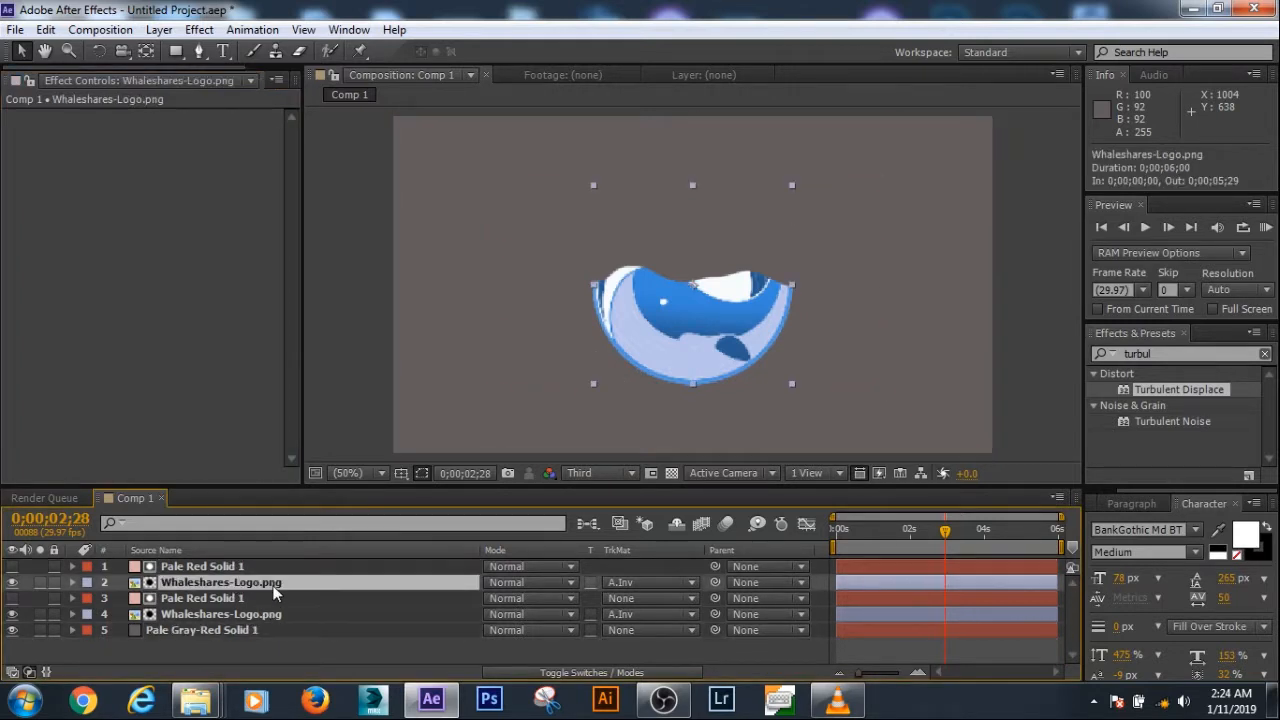
pyautogui.click(1178, 356)
pyautogui.write('fill')
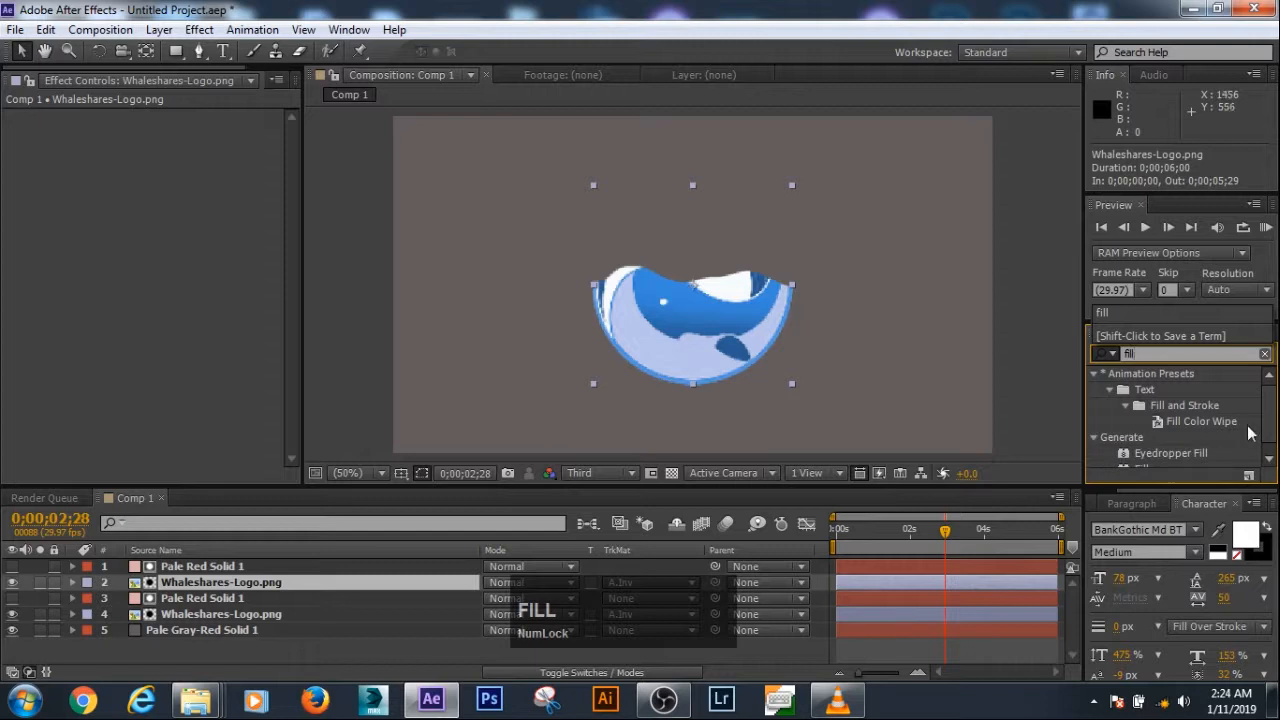
pyautogui.moveTo(1269, 423); pyautogui.dragTo(1271, 432)
pyautogui.doubleClick(1140, 460)
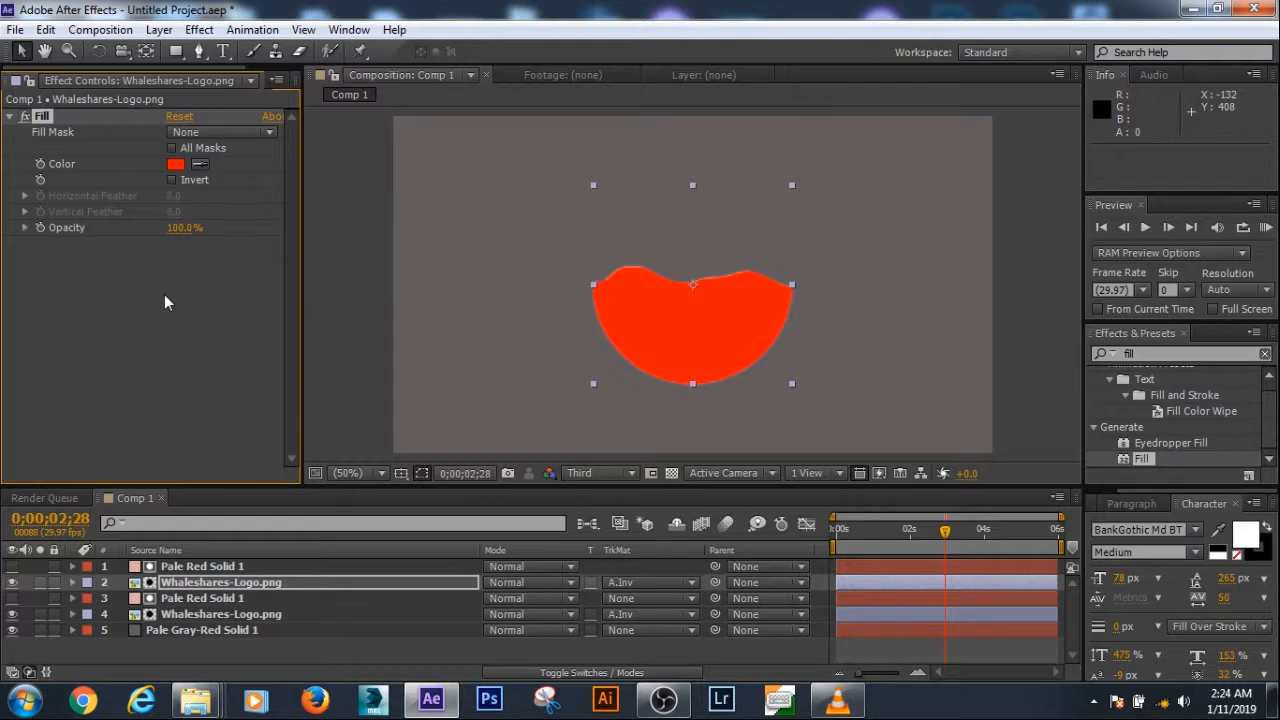
# Duplicate the filled logo copy together with its pale red matte solid
pyautogui.click(212, 588)
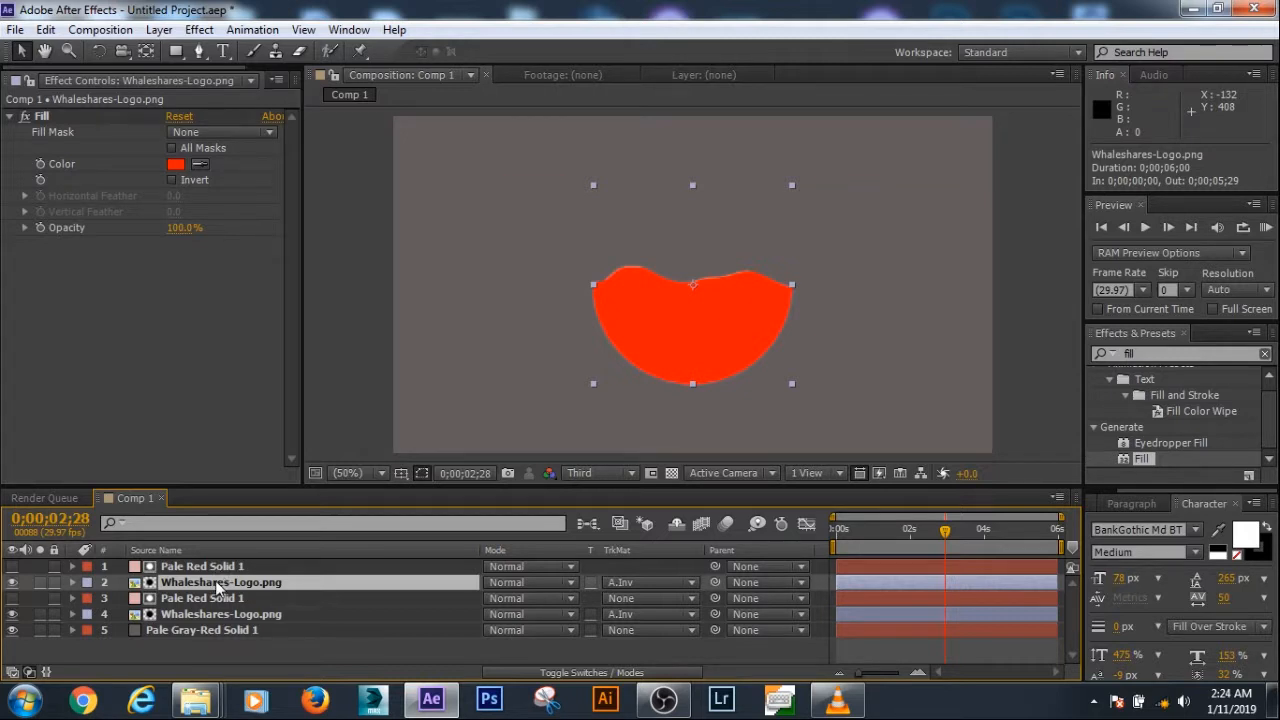
pyautogui.keyDown('ctrl'); pyautogui.click(218, 568); pyautogui.keyUp('ctrl')
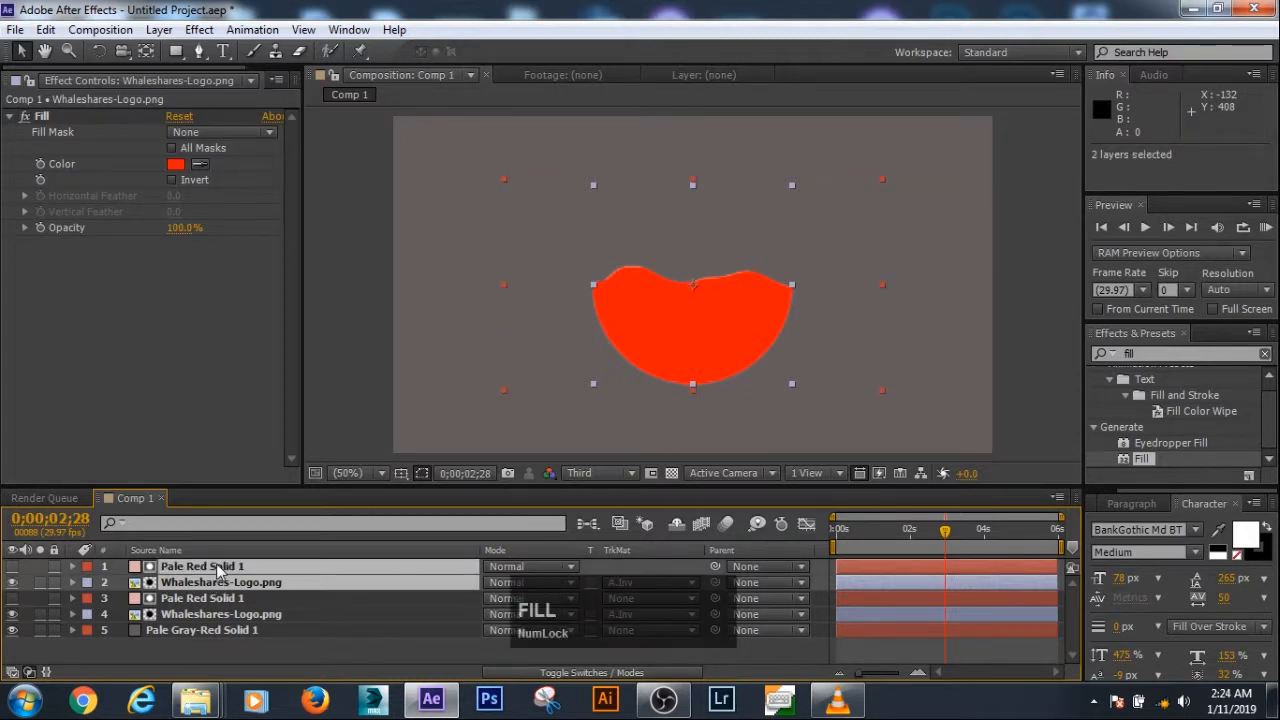
pyautogui.hotkey('ctrl', 'd')
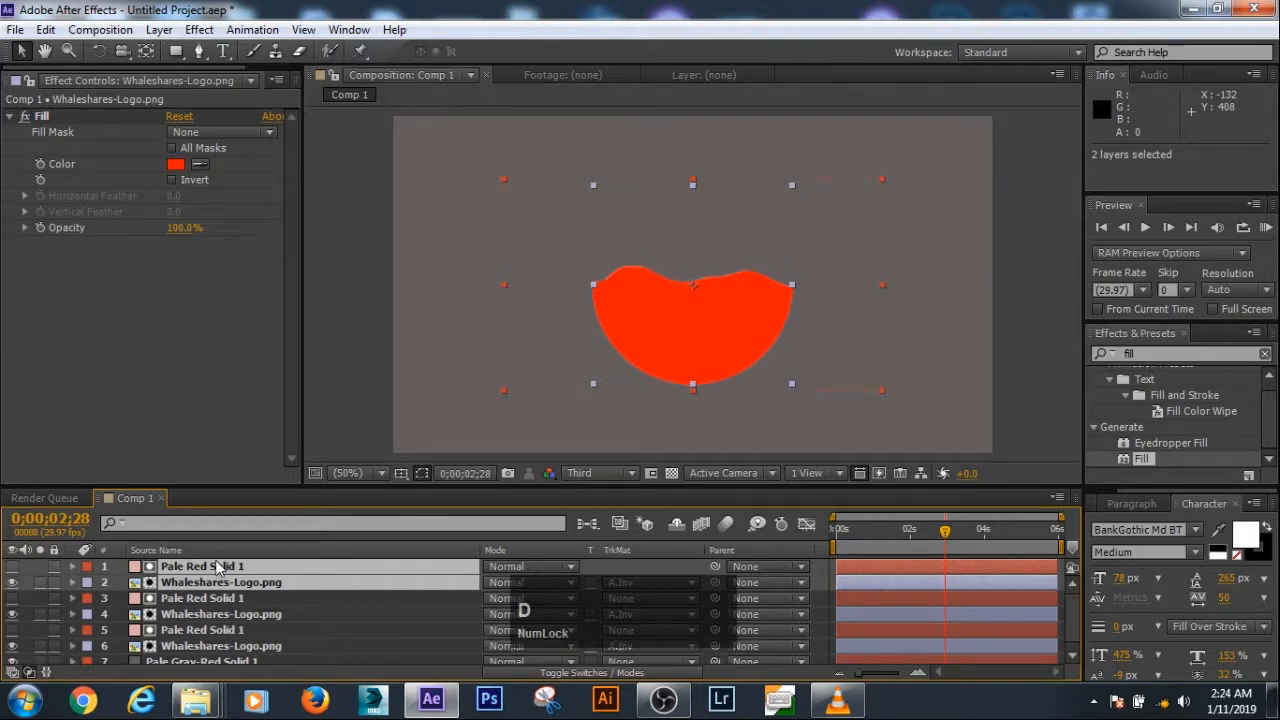
# Set the Fill color of the logo copy on layer 4 to light blue 00C6FF
pyautogui.click(175, 164)
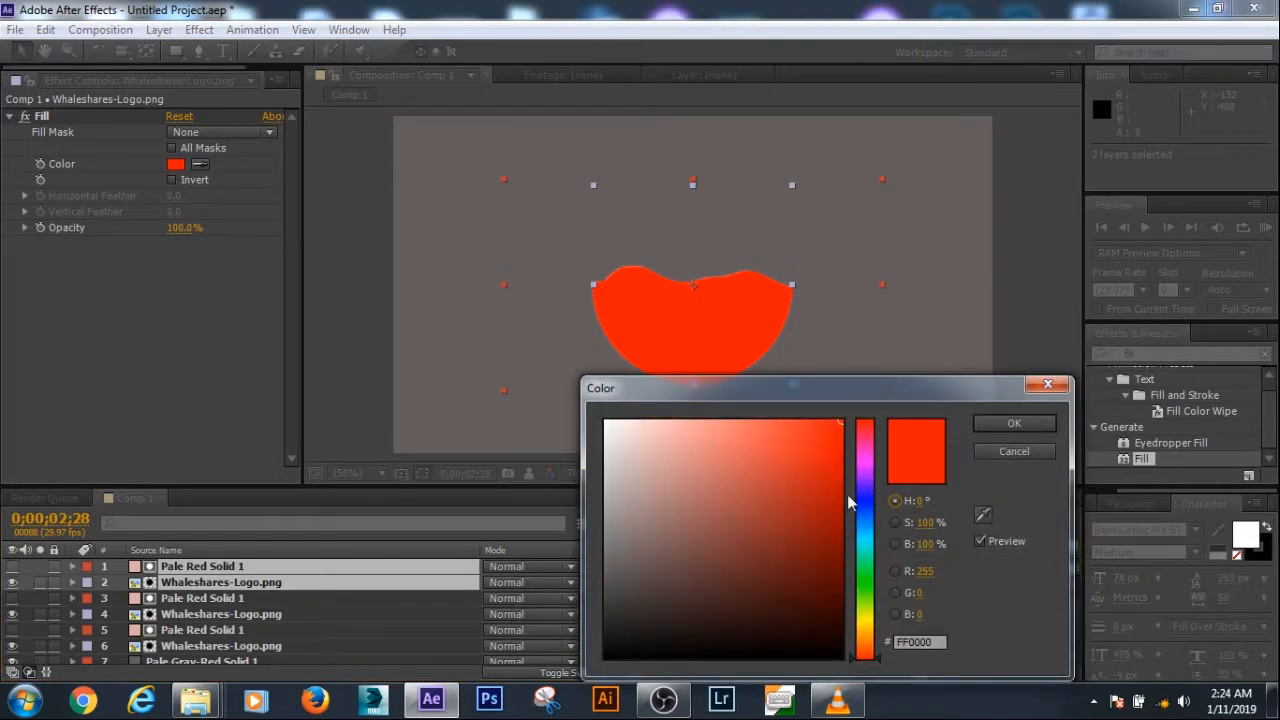
pyautogui.click(866, 530)
pyautogui.moveTo(839, 511); pyautogui.dragTo(837, 479)
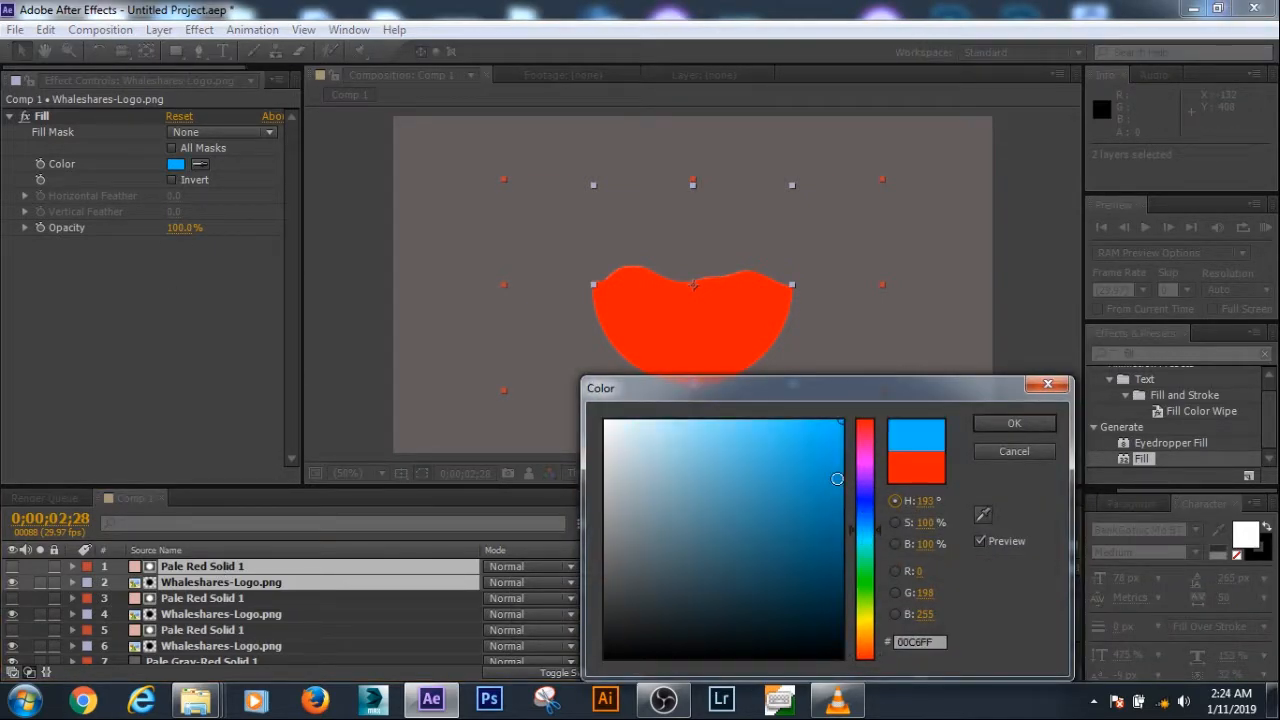
pyautogui.click(1014, 423)
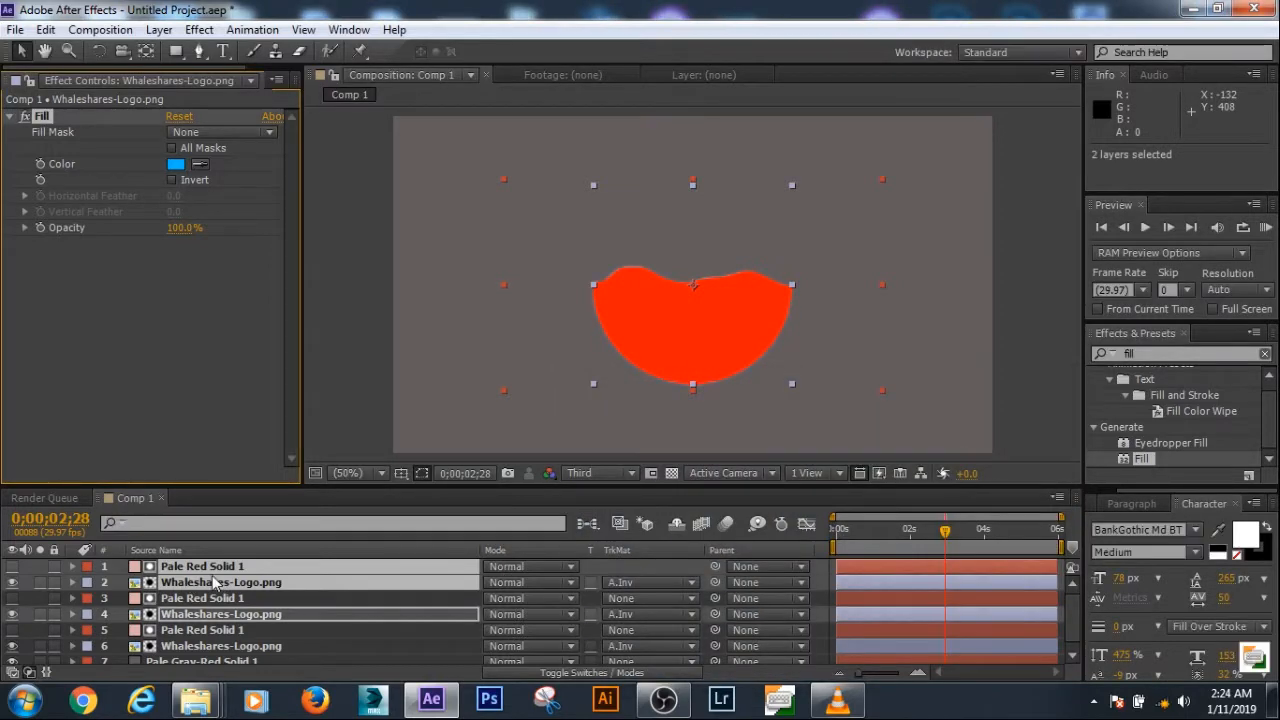
pyautogui.press('d')
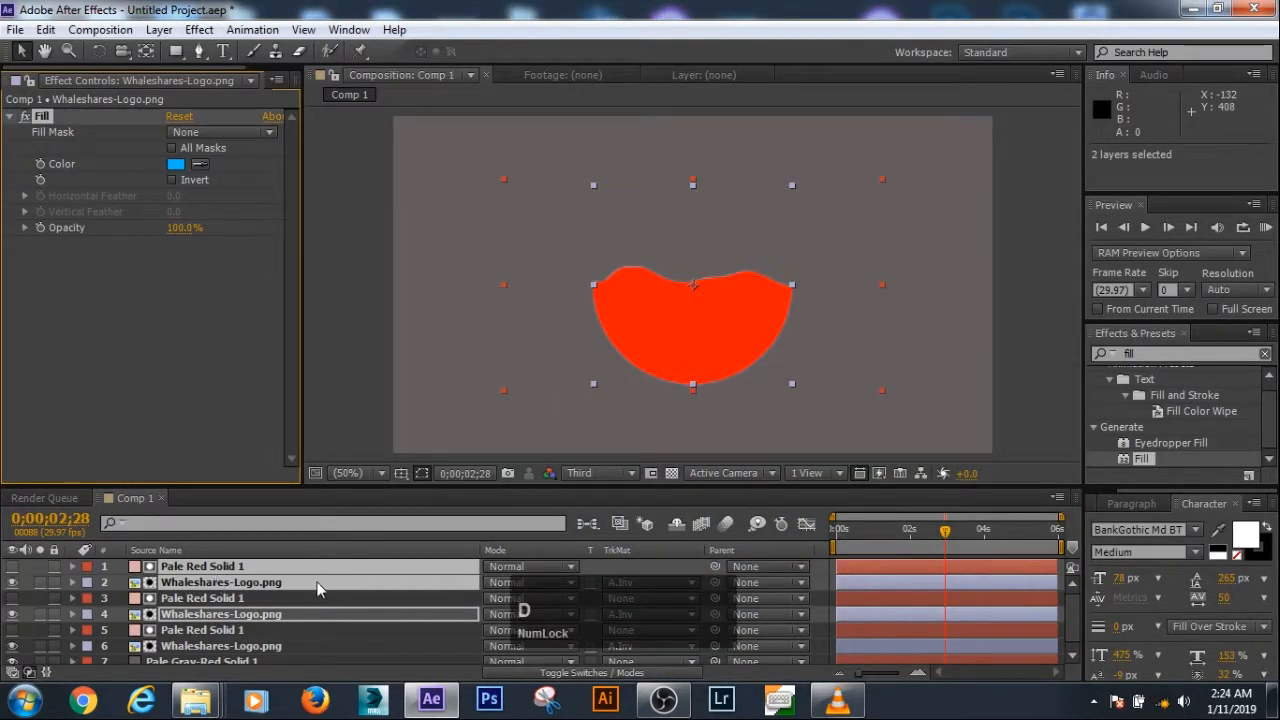
# Change the Fill color of the logo copy on layer 4 to white
pyautogui.click(175, 164)
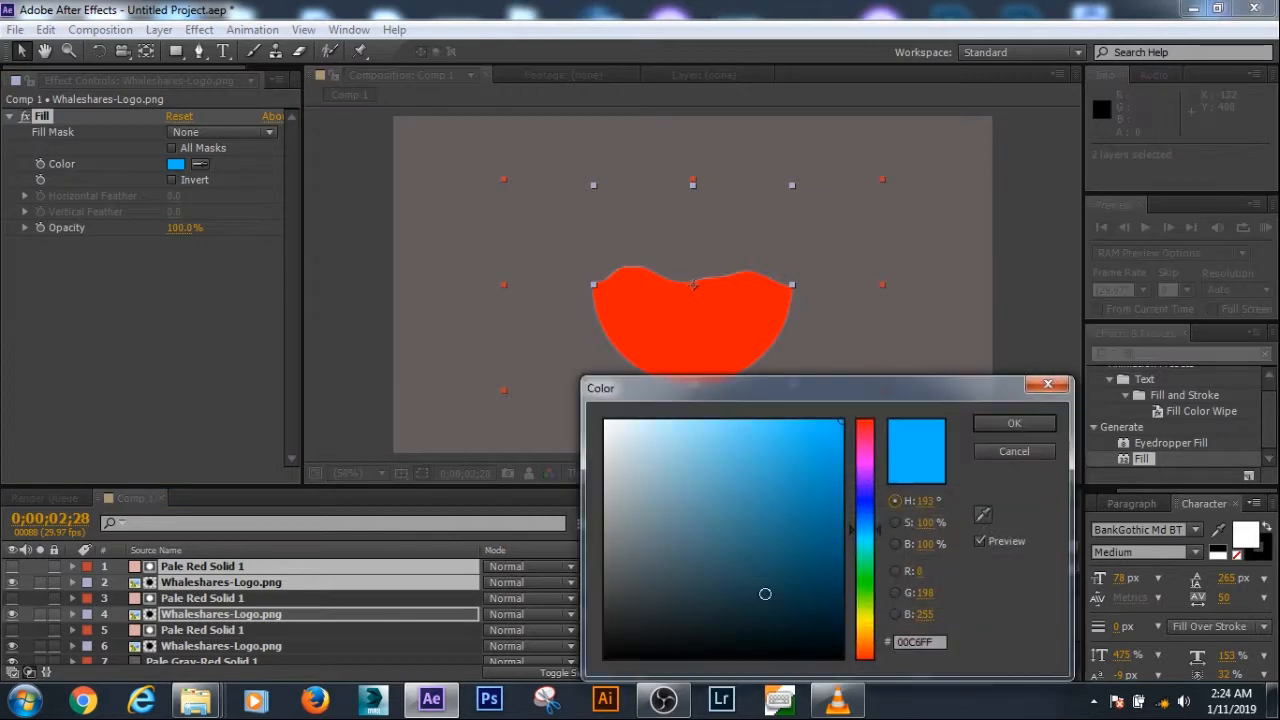
pyautogui.moveTo(616, 433); pyautogui.dragTo(604, 420)
pyautogui.click(995, 422)
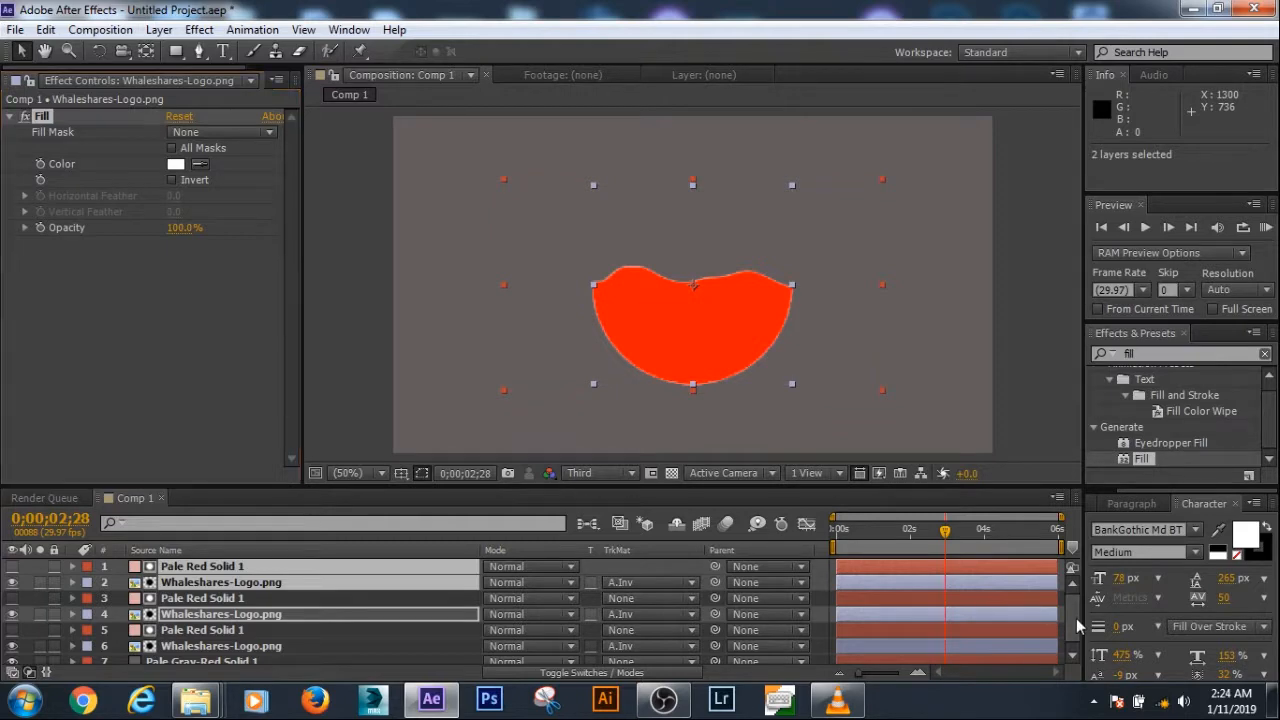
# Move the unfilled logo and its matte solid to the top of the layer stack and shift their start to 0;00;01;10
pyautogui.scroll(-1, 1076, 618)
pyautogui.click(213, 640)
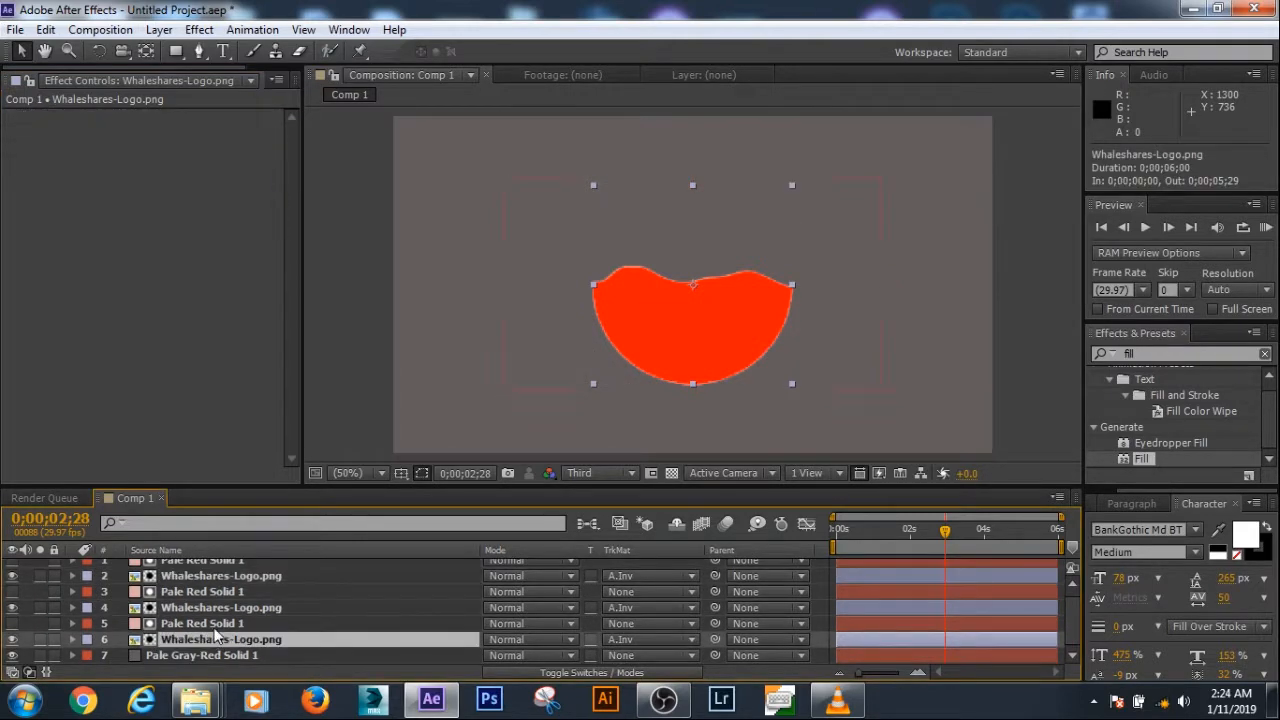
pyautogui.keyDown('shift'); pyautogui.click(215, 623); pyautogui.keyUp('shift')
pyautogui.moveTo(218, 626); pyautogui.dragTo(240, 568)
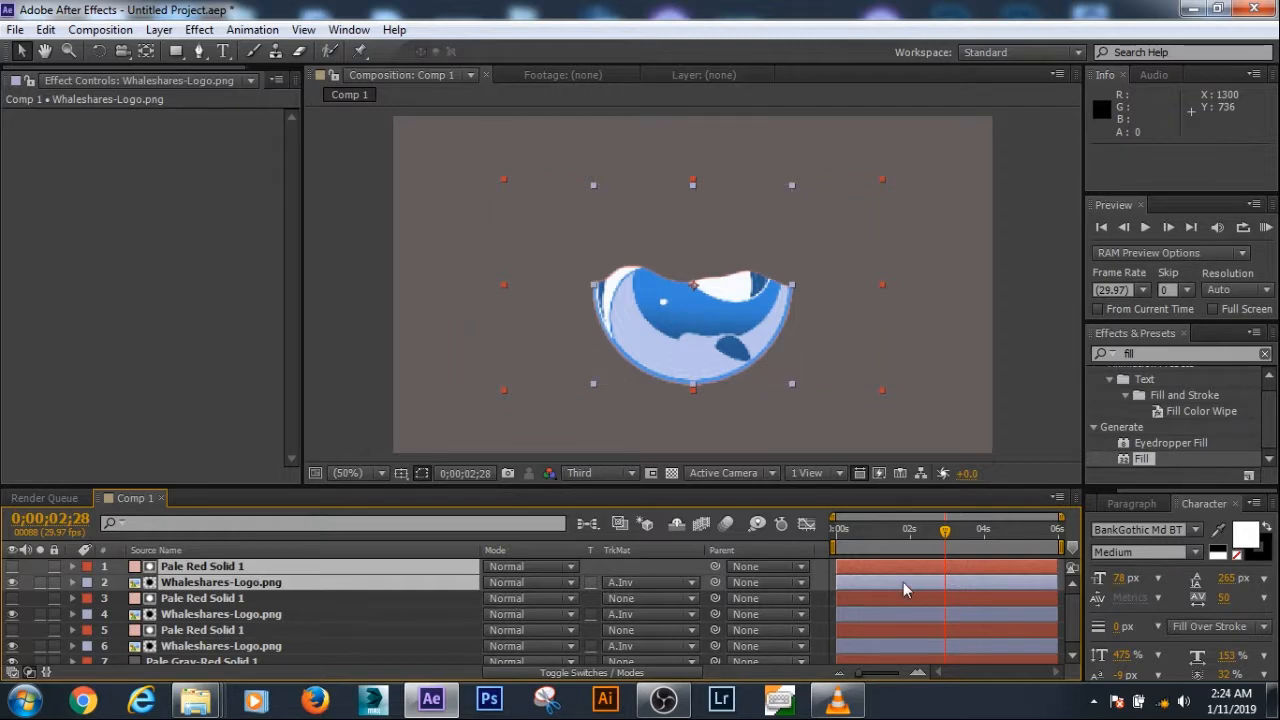
pyautogui.moveTo(903, 582); pyautogui.dragTo(953, 588)
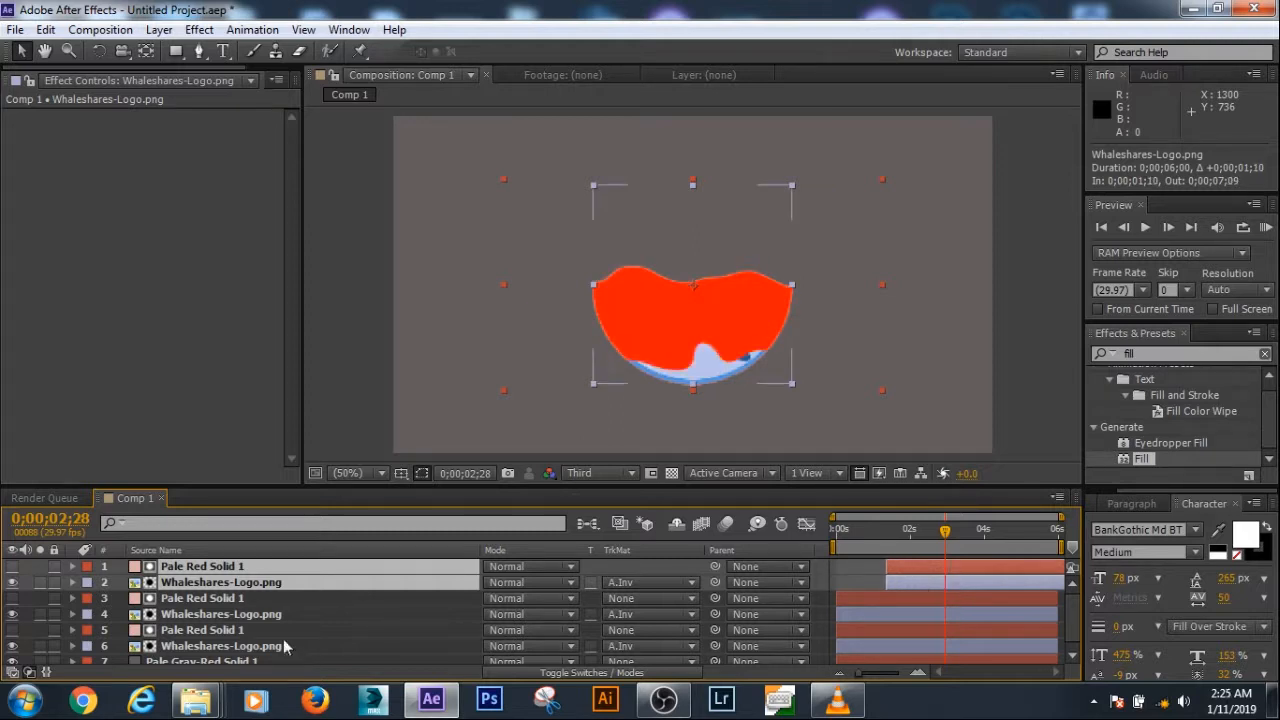
# Shift the red-filled logo and its matte solid to start at 0;00;01;06
pyautogui.click(242, 616)
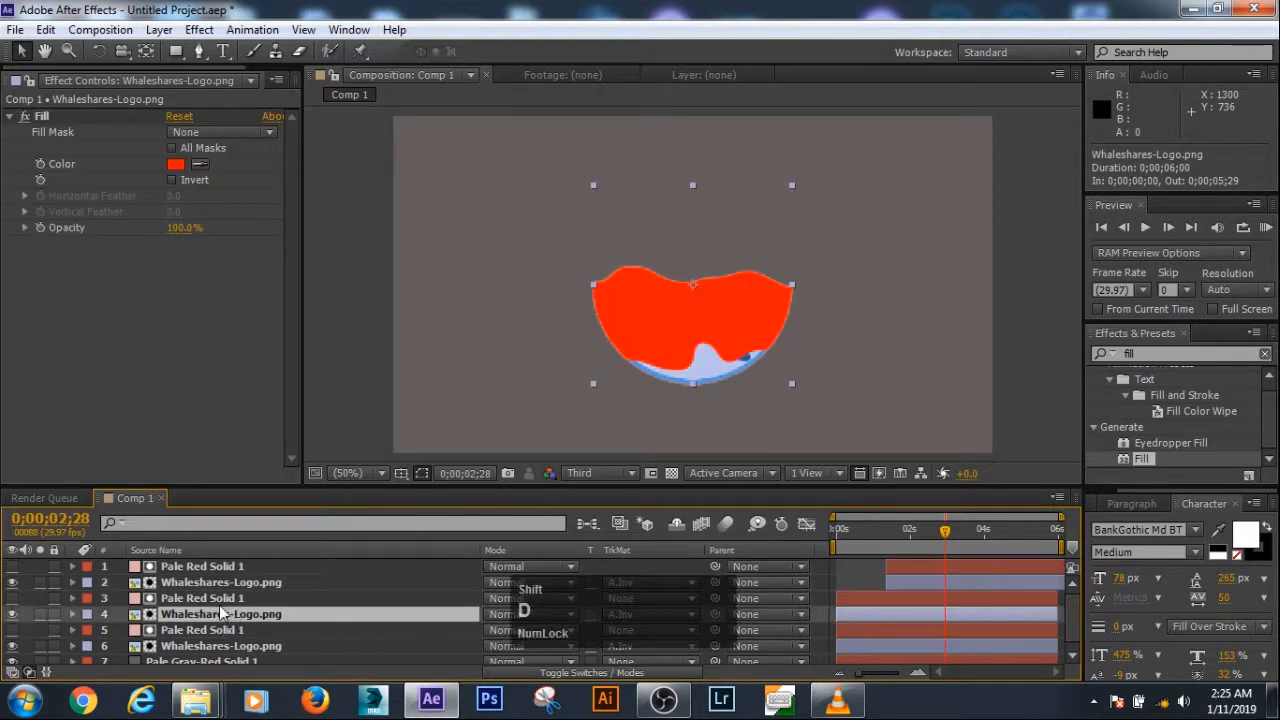
pyautogui.keyDown('ctrl'); pyautogui.click(228, 598); pyautogui.keyUp('ctrl')
pyautogui.moveTo(888, 605); pyautogui.dragTo(930, 605)
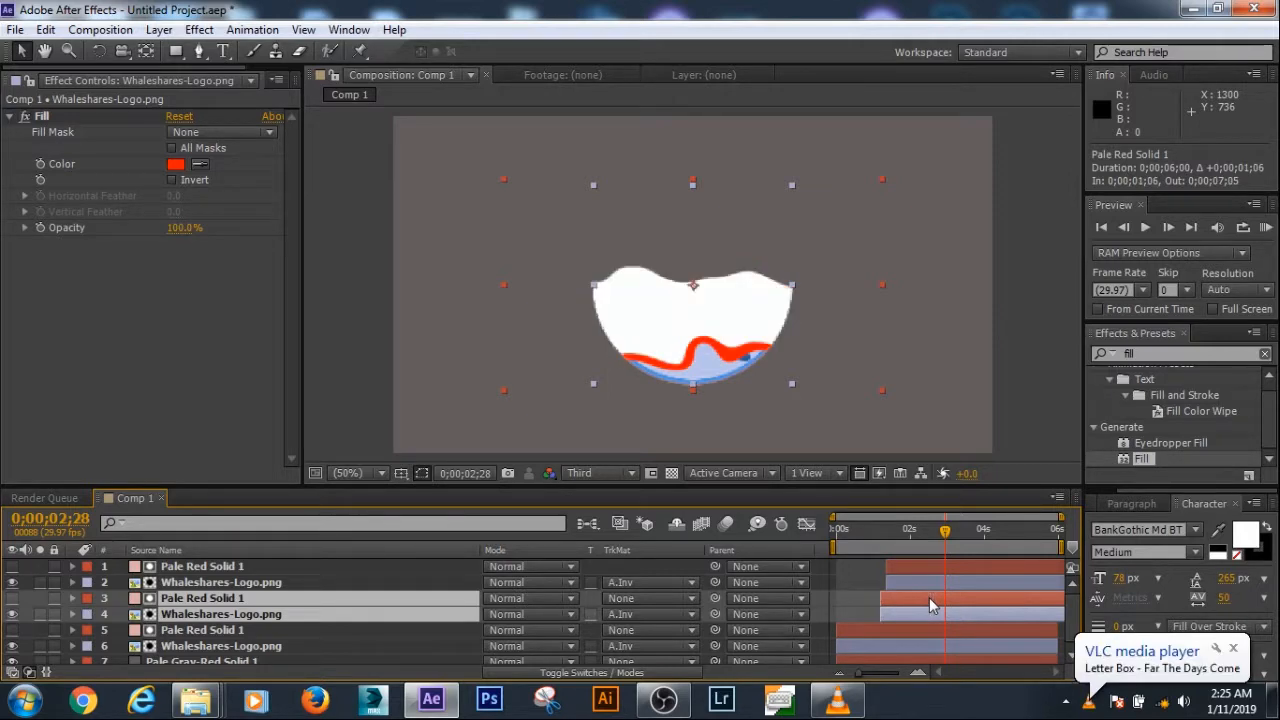
# Shift the white-filled logo and its matte solid to start at 0;00;00;22
pyautogui.click(213, 647)
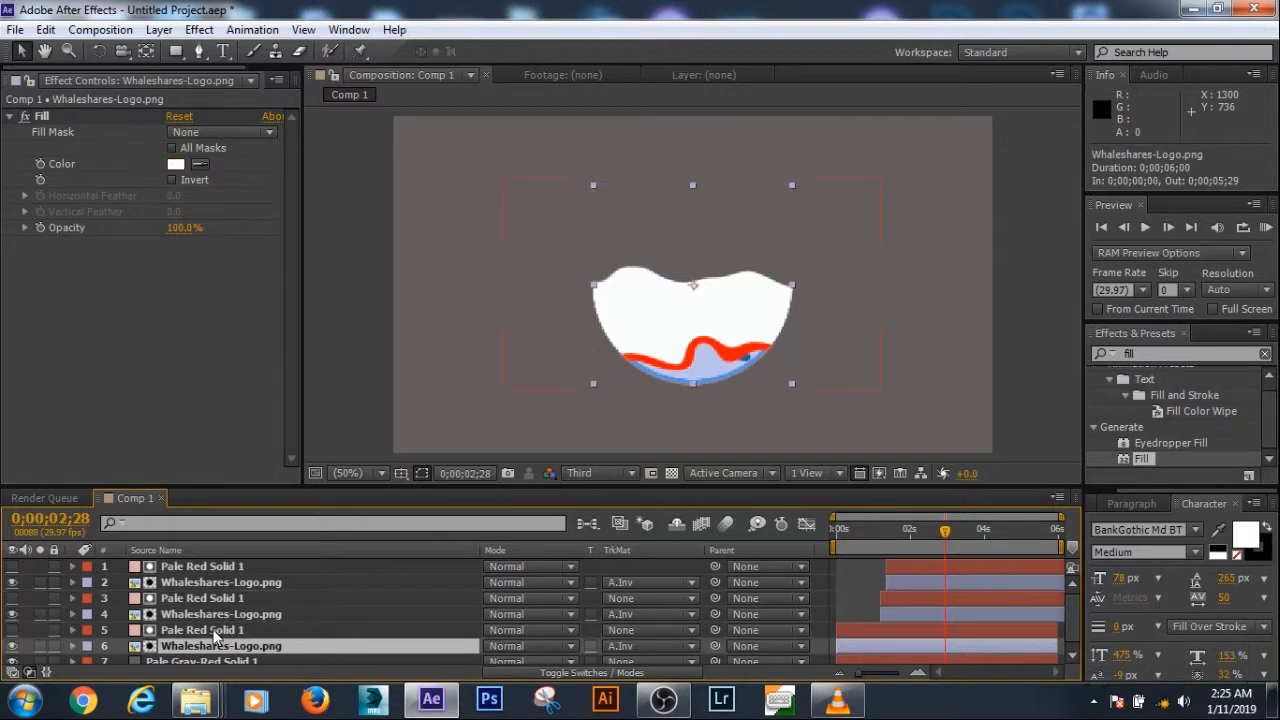
pyautogui.keyDown('shift'); pyautogui.click(213, 631); pyautogui.keyUp('shift')
pyautogui.moveTo(880, 640); pyautogui.dragTo(907, 641)
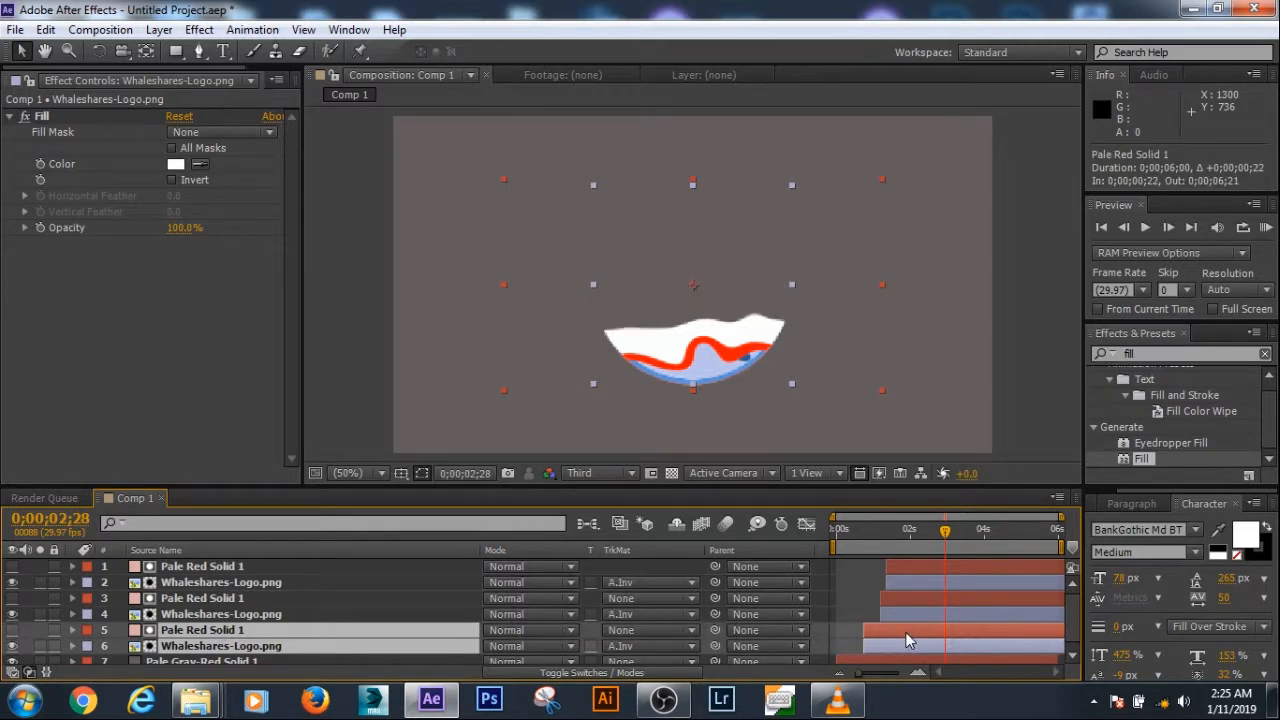
# Examine the Fill colors of the red-filled and white-filled logo copies in the layer stack
pyautogui.scroll(-1, 1075, 615)
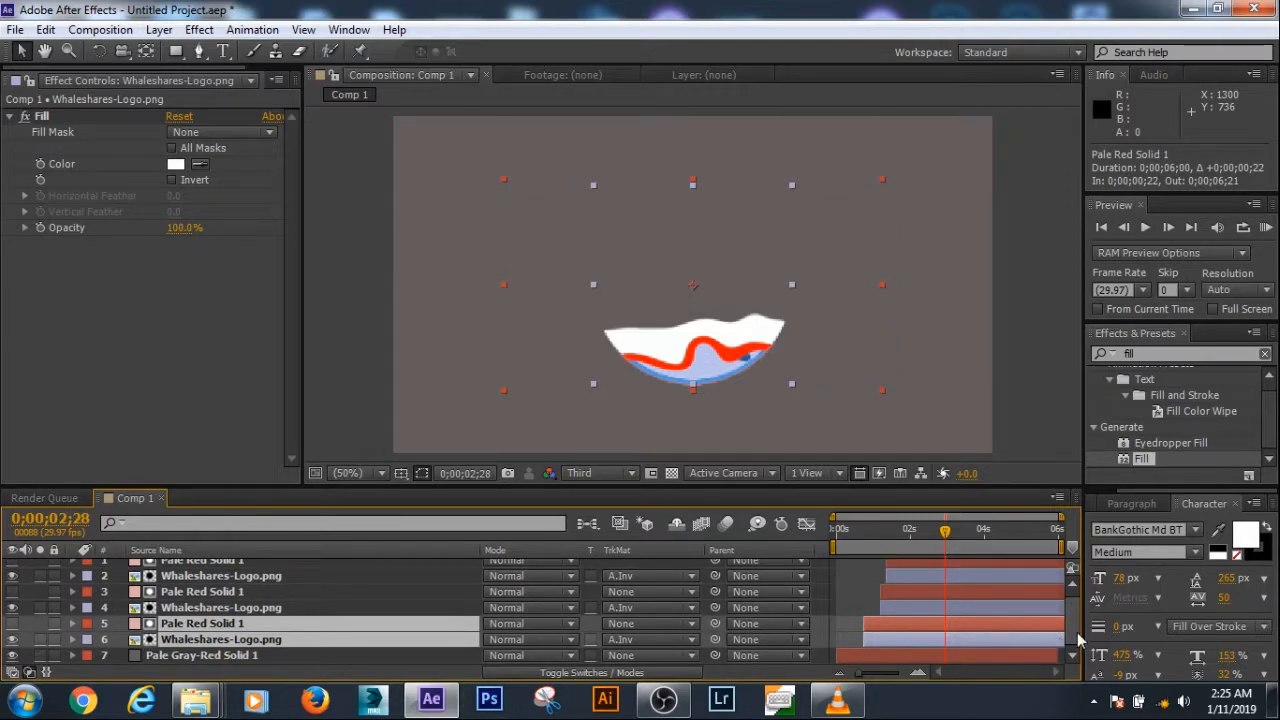
pyautogui.scroll(1, 1079, 630)
pyautogui.scroll(-1, 1080, 635)
pyautogui.click(907, 612)
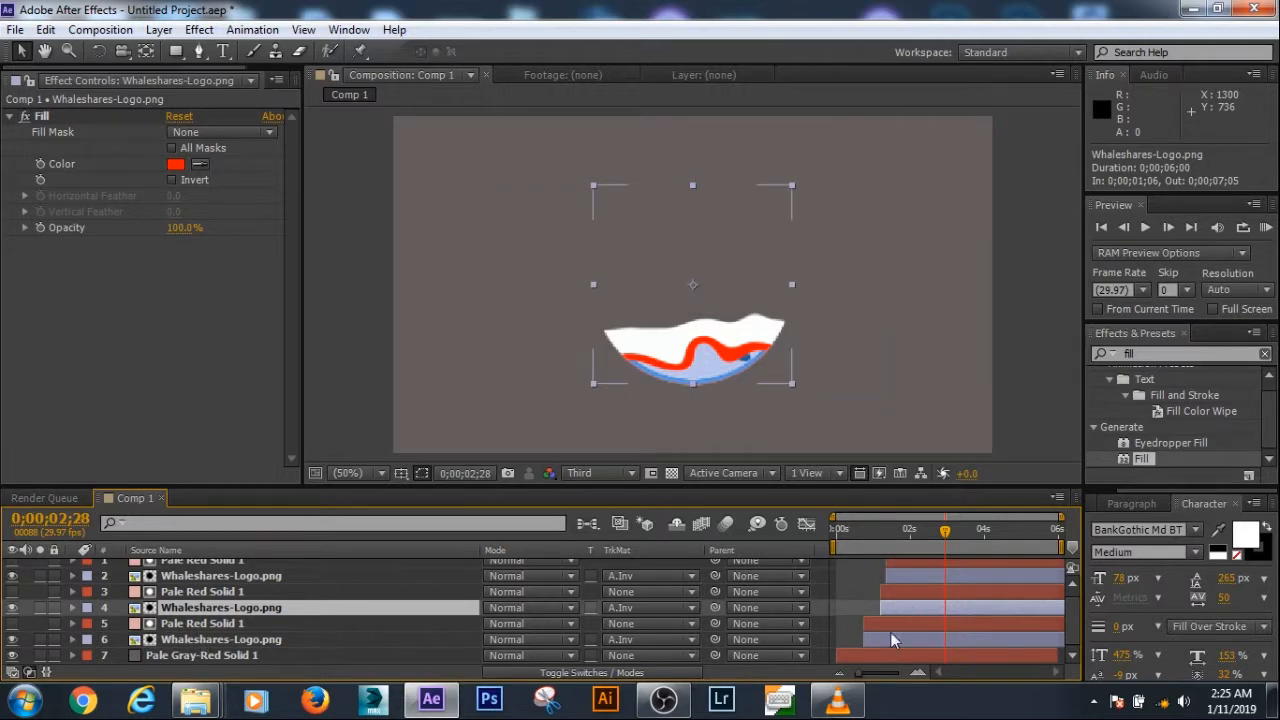
pyautogui.click(233, 644)
pyautogui.press('shift')
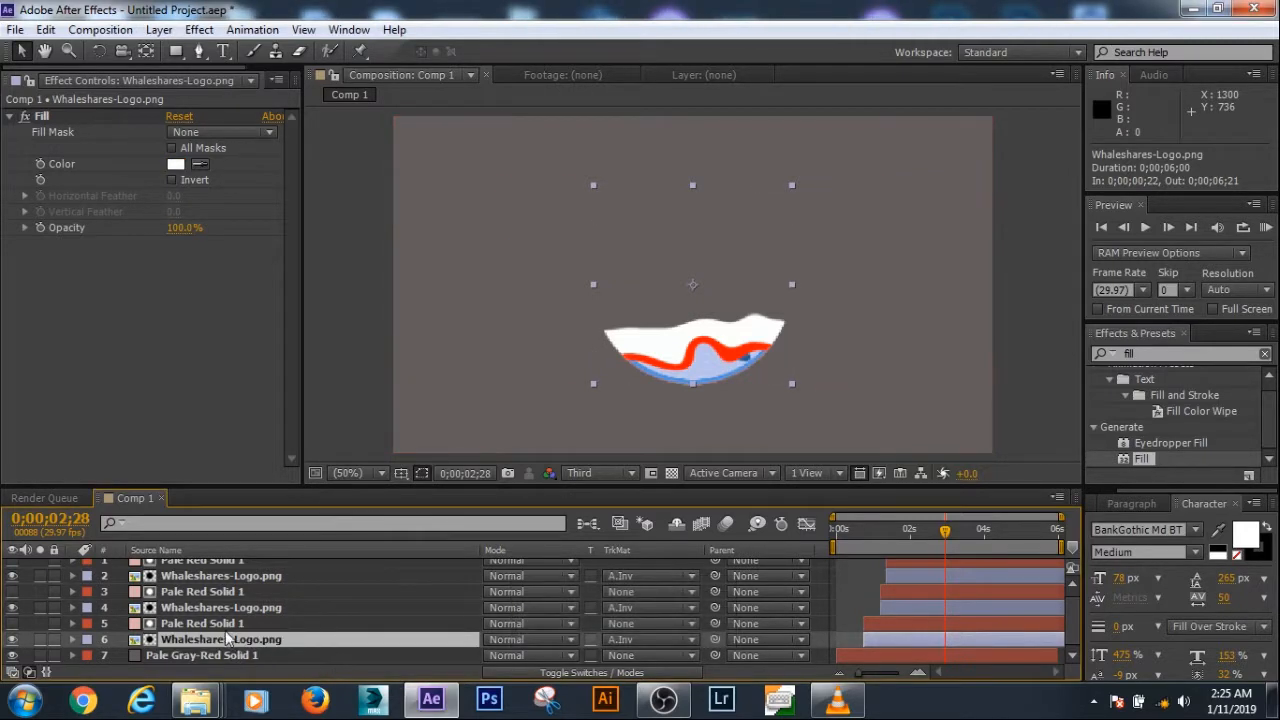
pyautogui.click(230, 624)
# Duplicate the red-filled logo on layer 4 together with its matte solid on layer 3
pyautogui.click(224, 609)
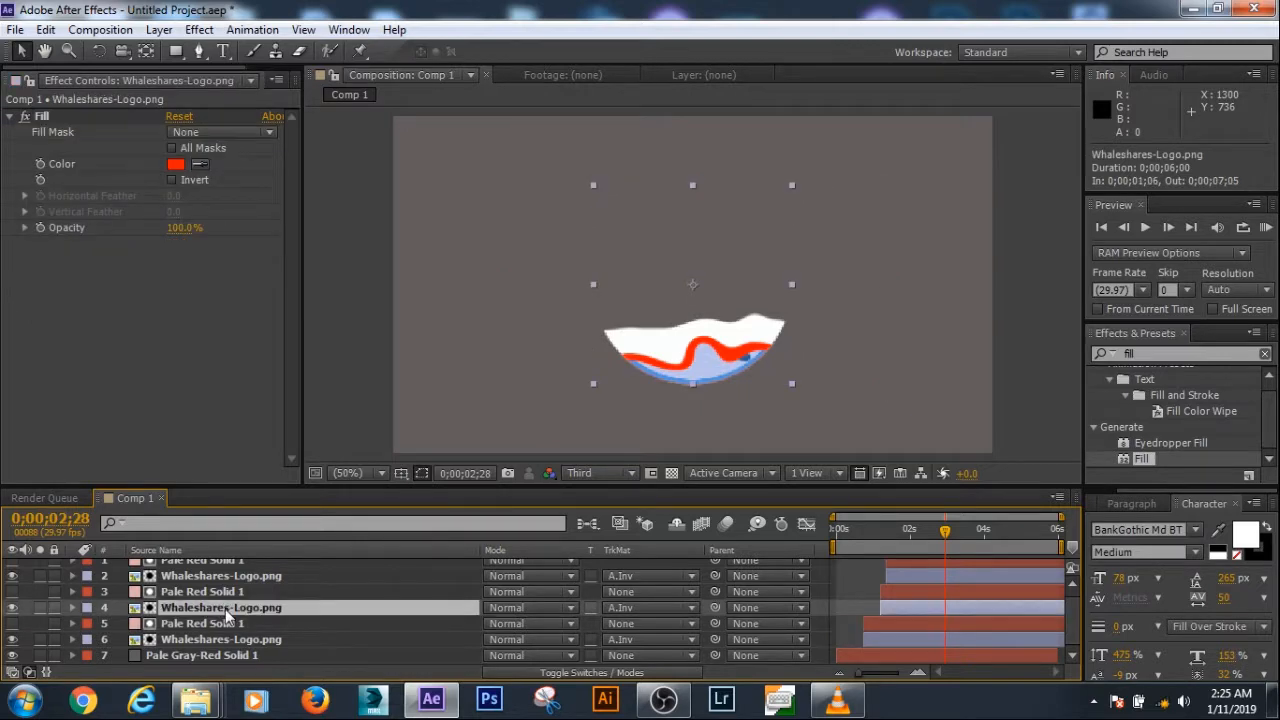
pyautogui.click(1072, 584)
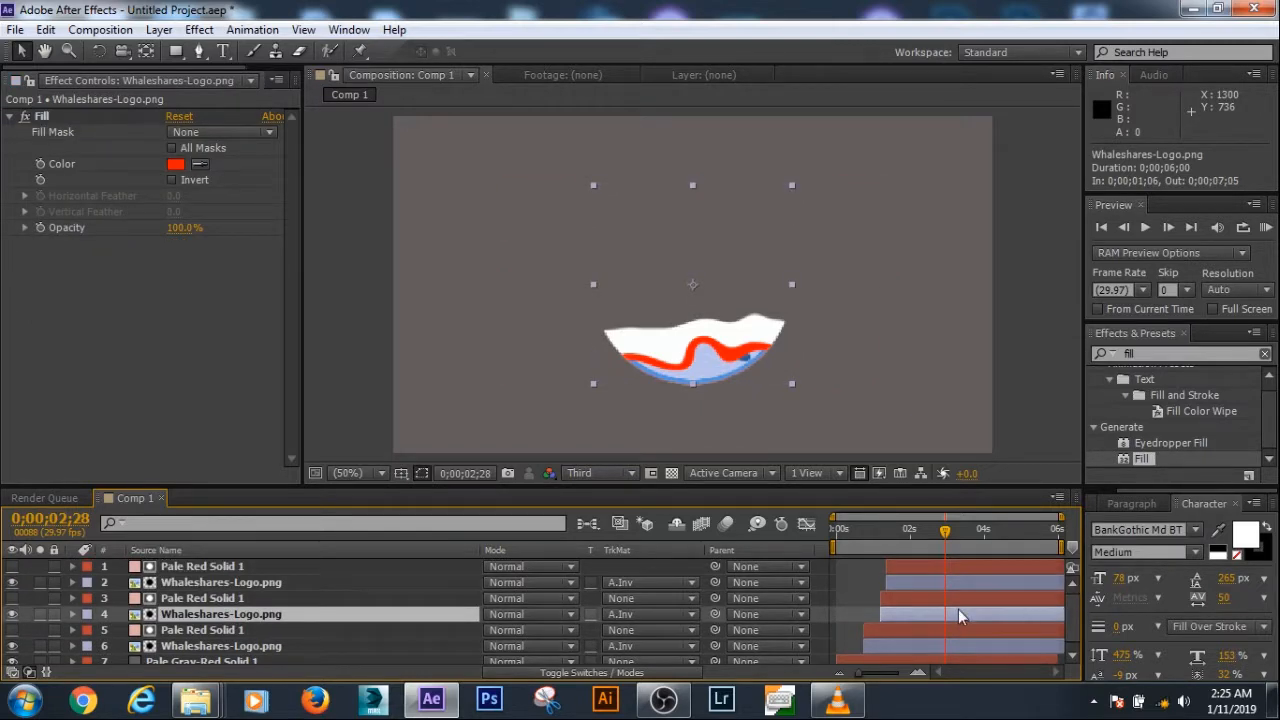
pyautogui.keyDown('ctrl'); pyautogui.click(238, 599); pyautogui.keyUp('ctrl')
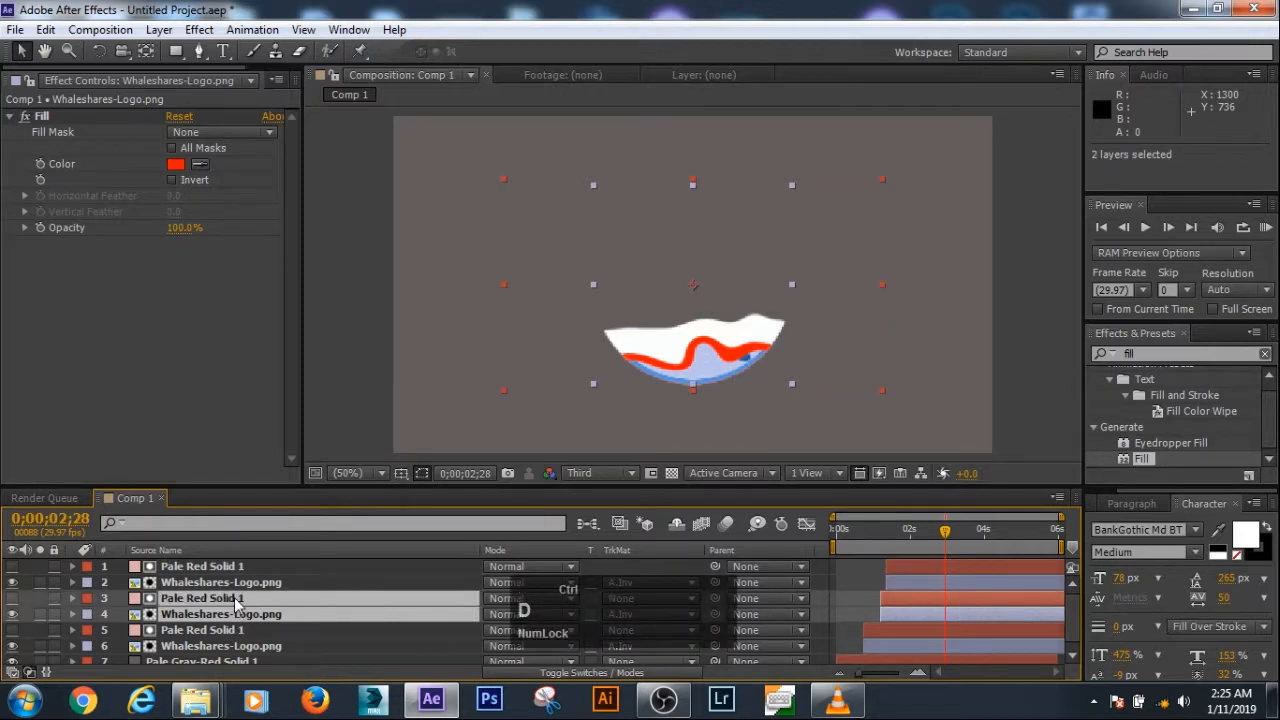
pyautogui.hotkey('ctrl', 'd')
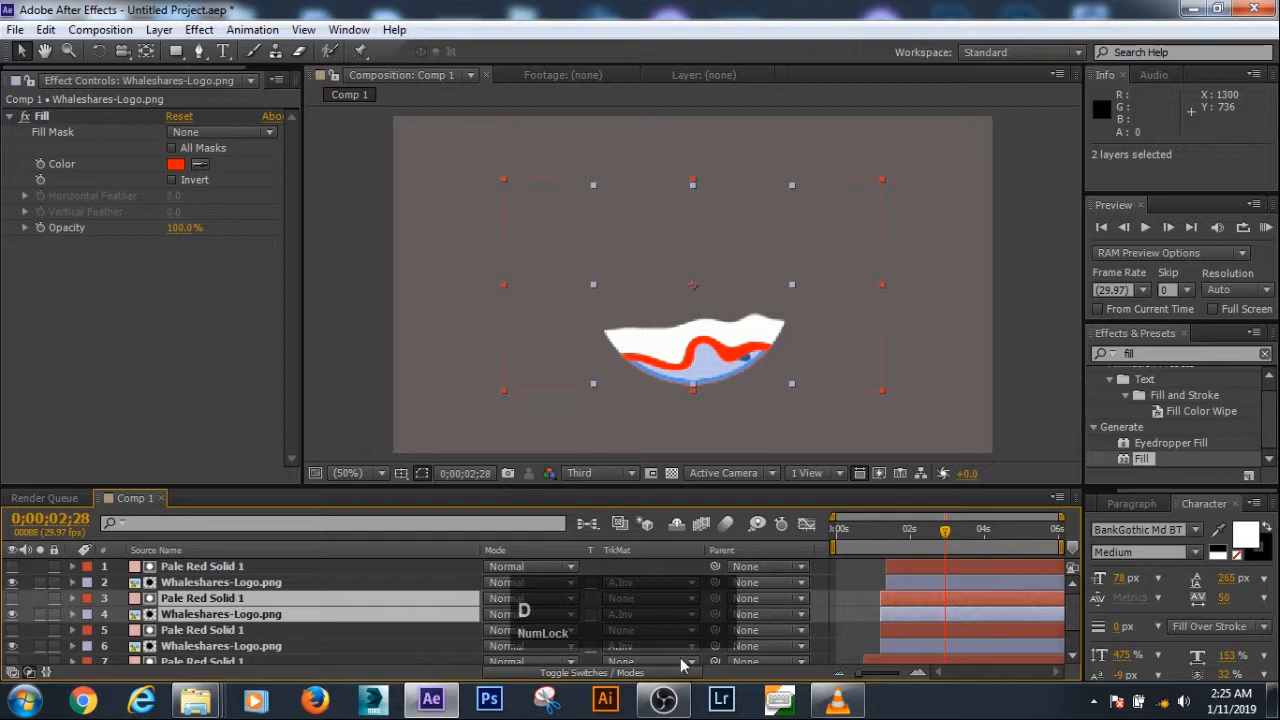
# Shift the duplicated red logo and its matte solid on layers 5 and 6 to start at 0;00;01;01
pyautogui.click(894, 647)
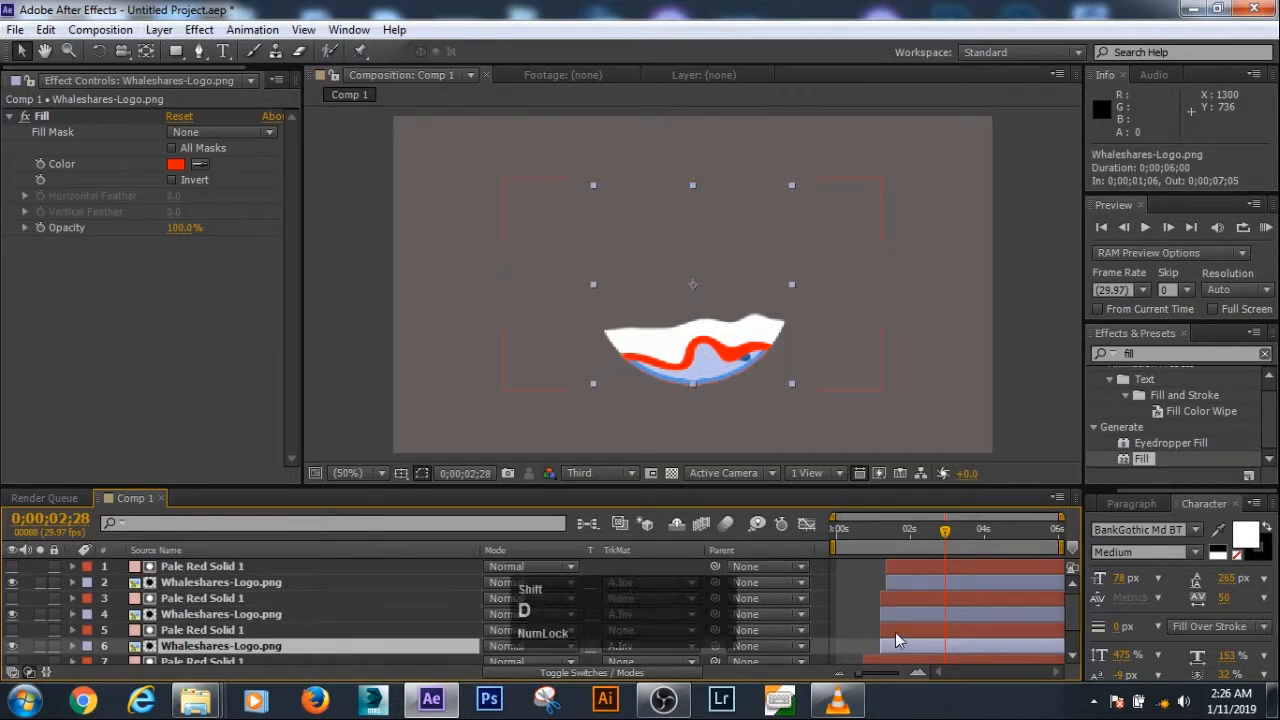
pyautogui.keyDown('ctrl'); pyautogui.click(901, 634); pyautogui.keyUp('ctrl')
pyautogui.moveTo(901, 648); pyautogui.dragTo(896, 651)
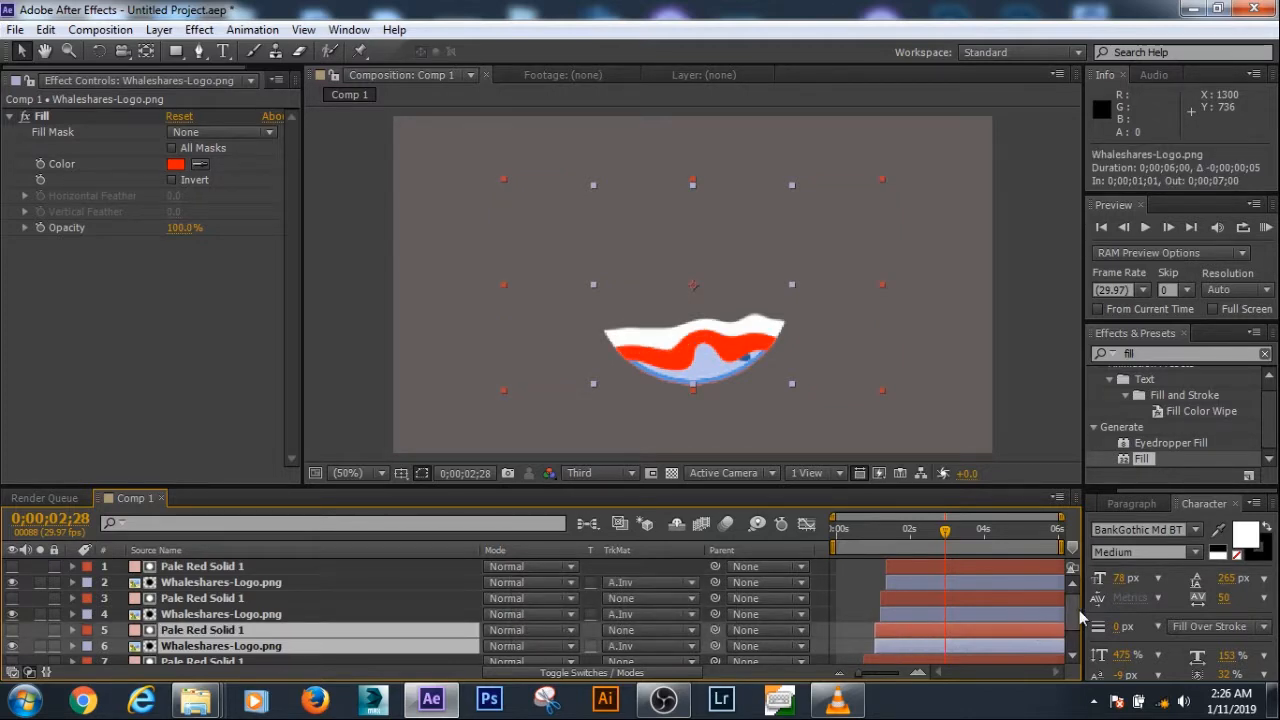
# Check the layer order and play a RAM preview of the staggered logo reveal
pyautogui.scroll(-2, 1073, 640)
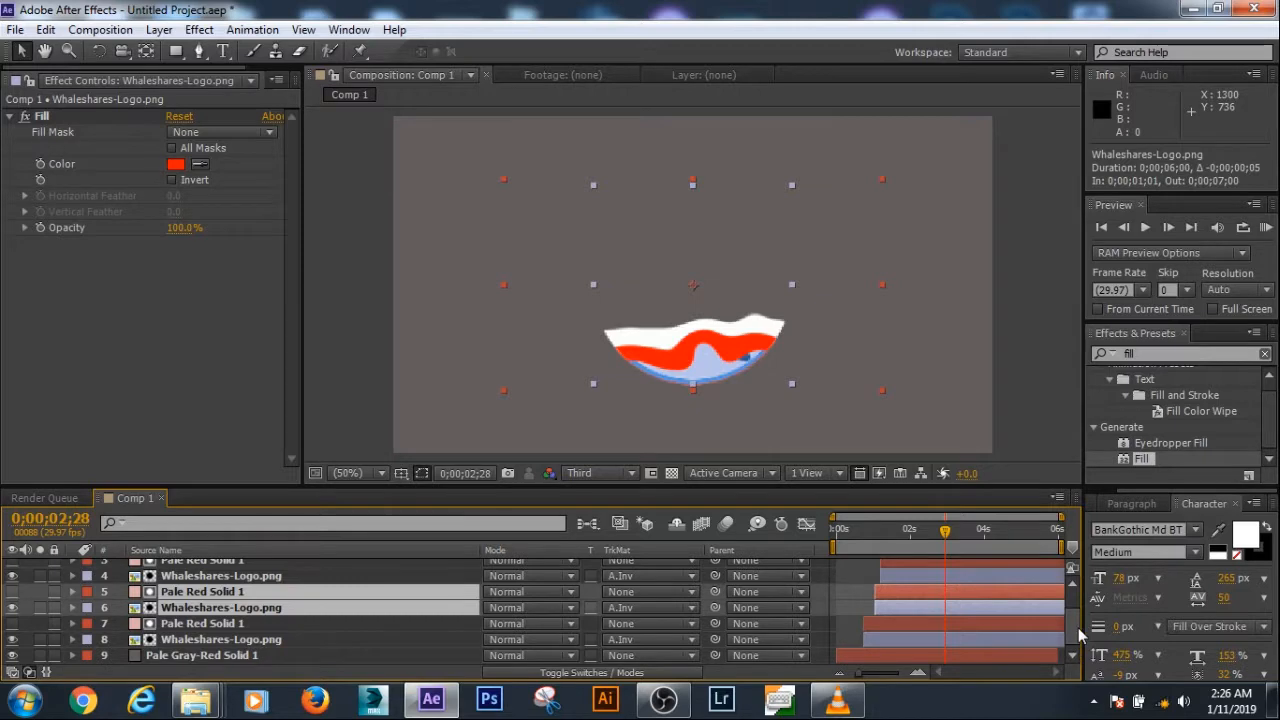
pyautogui.scroll(2, 1078, 627)
pyautogui.press('KP_0')
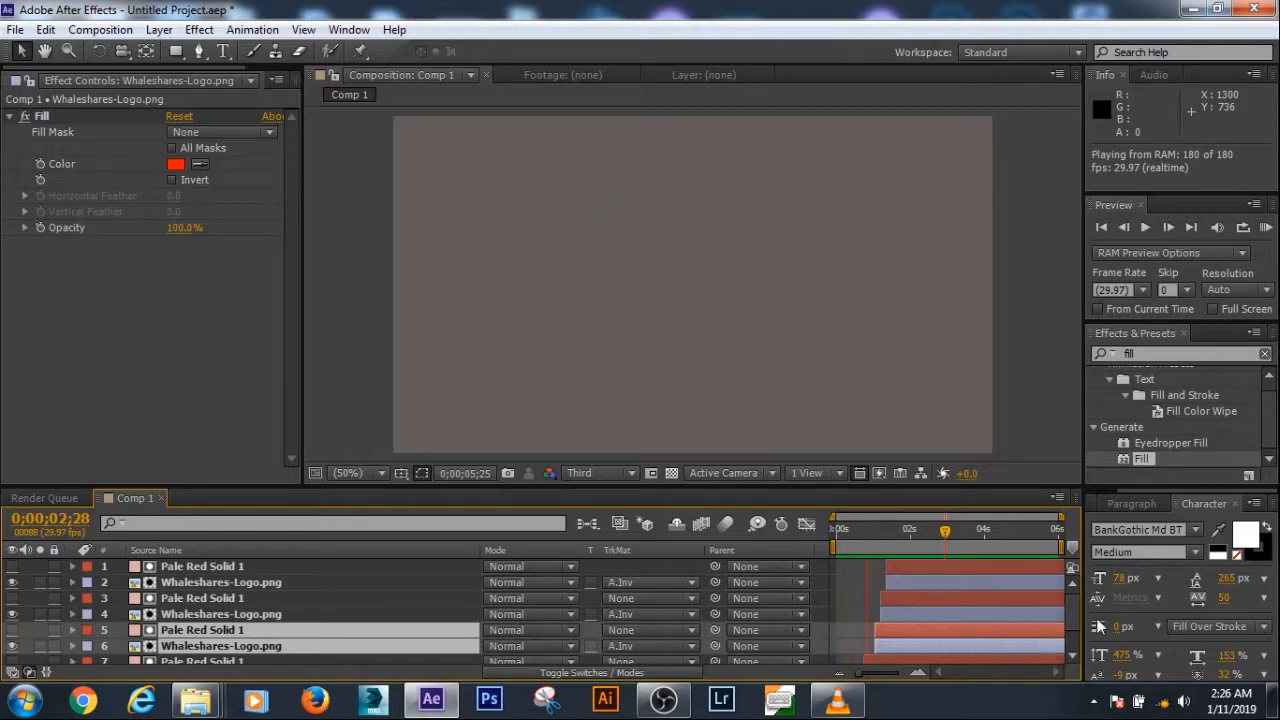
pyautogui.press('space')
# Change the Fill color of the duplicated logo on layer 6 to turquoise, 00FFD2
pyautogui.click(229, 586)
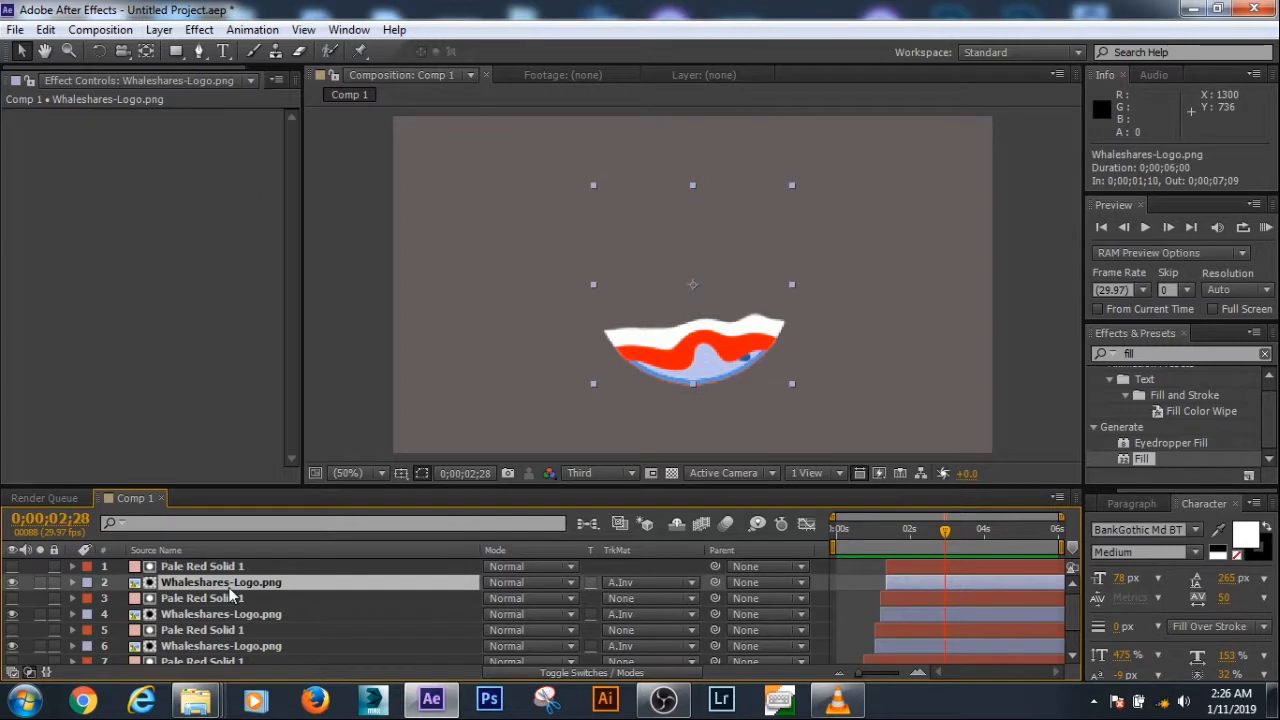
pyautogui.click(224, 614)
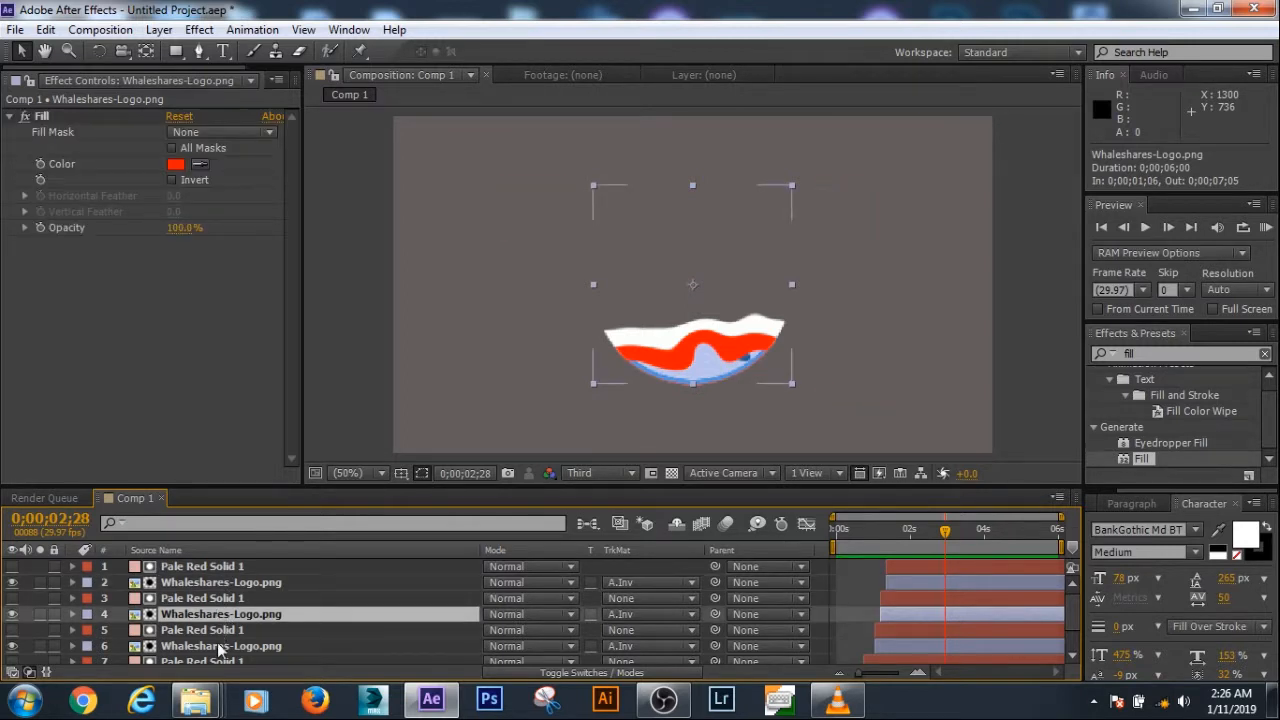
pyautogui.click(220, 647)
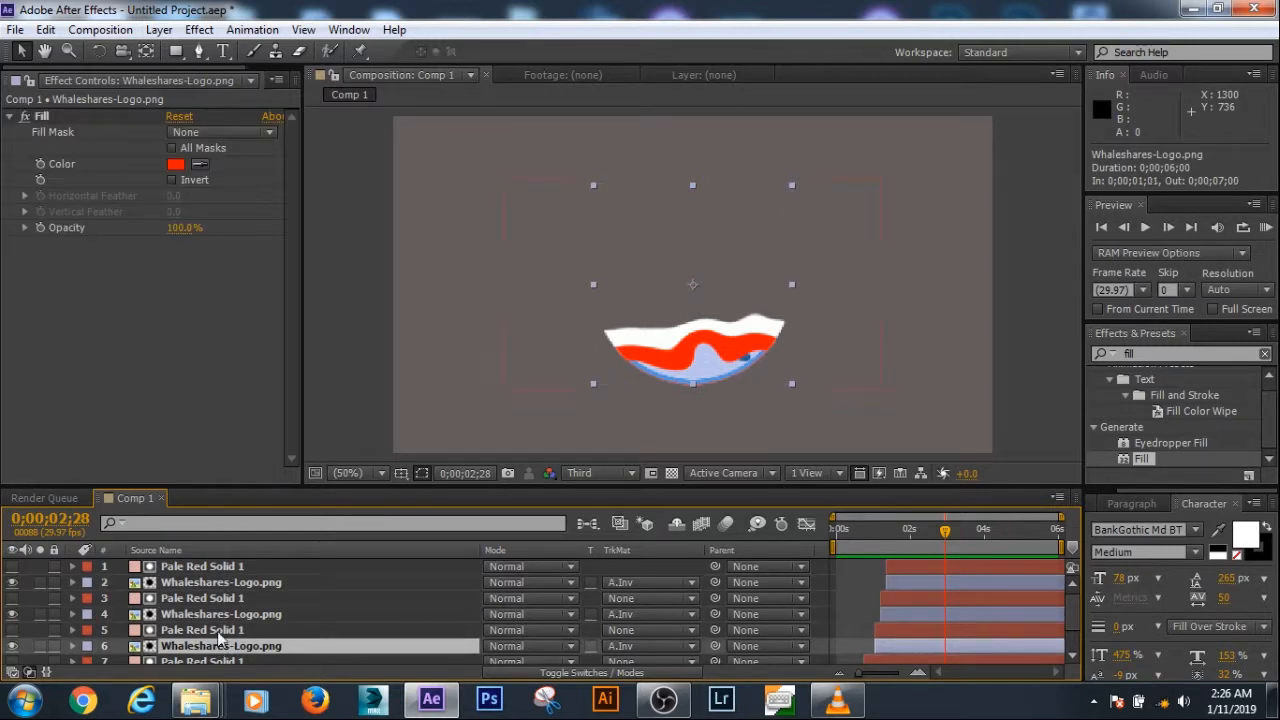
pyautogui.click(220, 598)
pyautogui.click(224, 614)
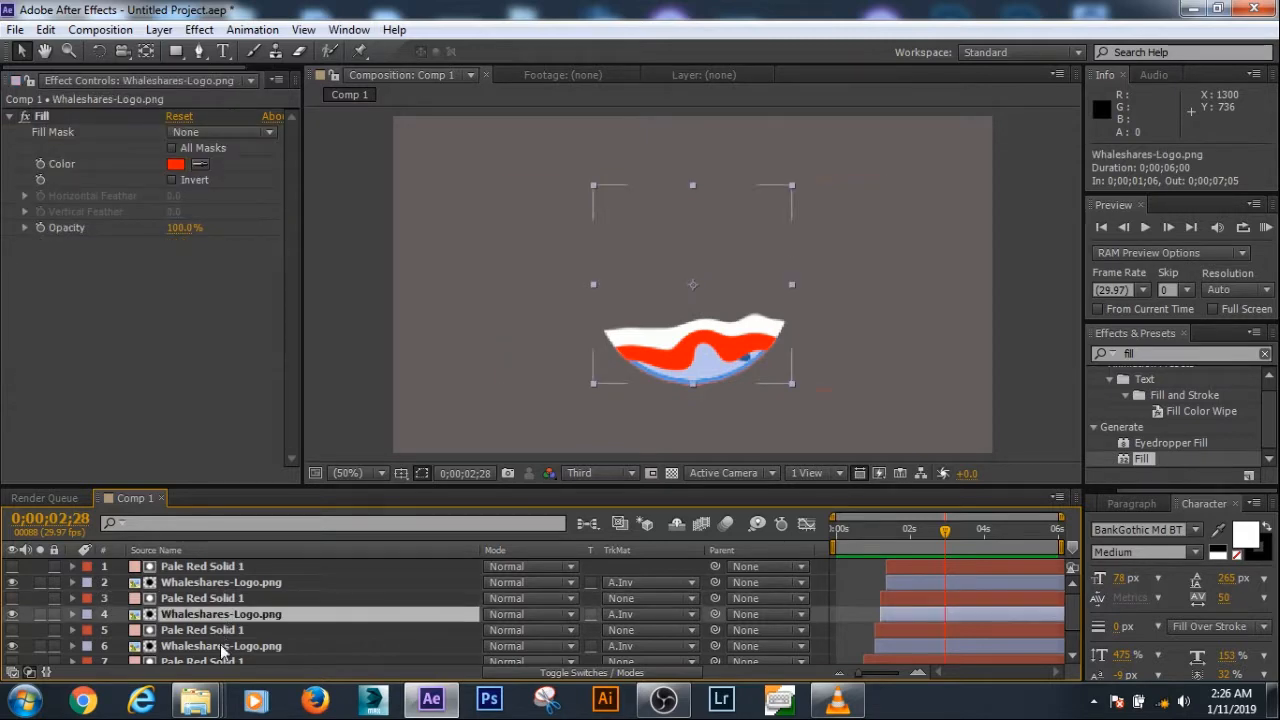
pyautogui.click(222, 647)
pyautogui.click(176, 165)
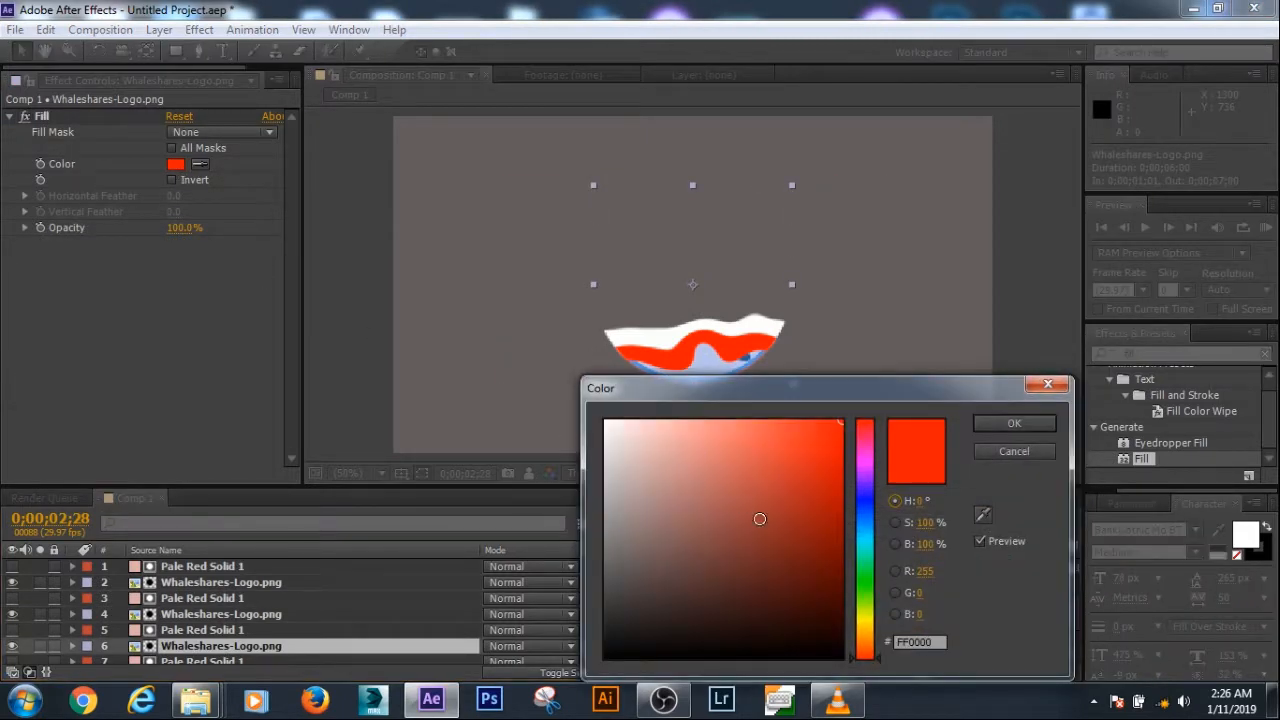
pyautogui.click(864, 546)
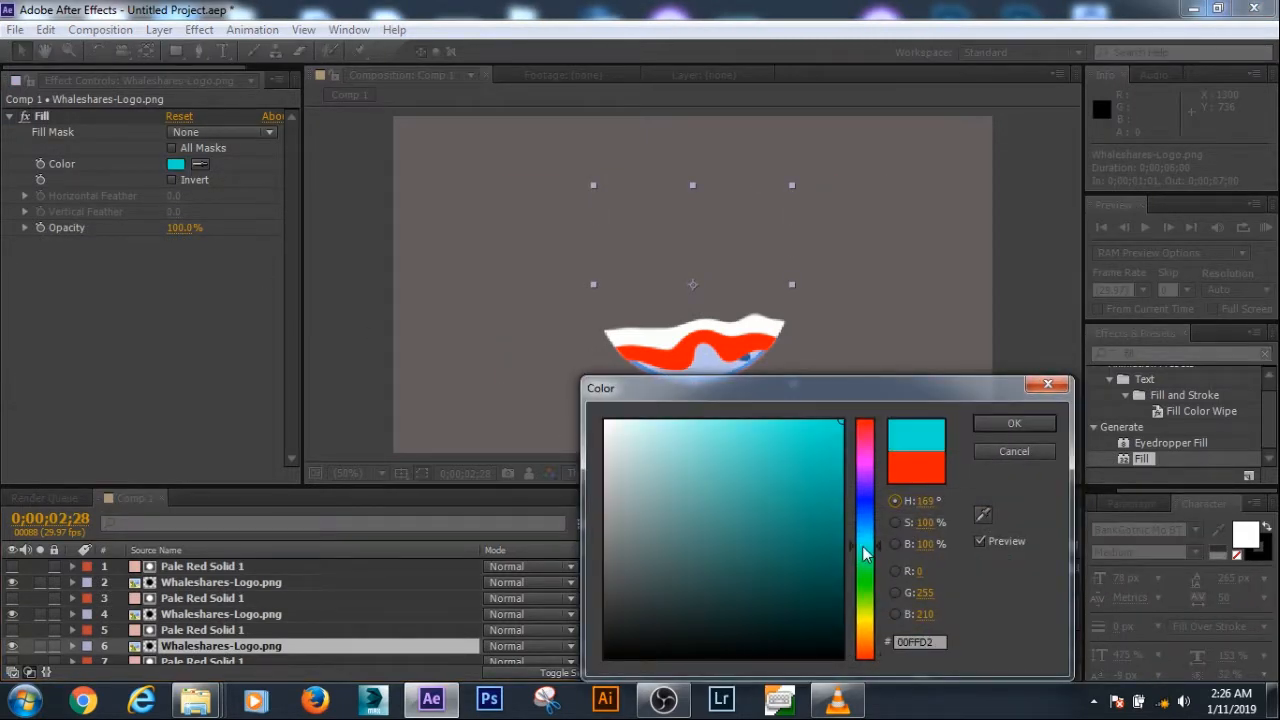
pyautogui.click(982, 426)
# Review the Fill of each logo layer and play a RAM preview of the recolored reveal
pyautogui.scroll(-2, 1078, 645)
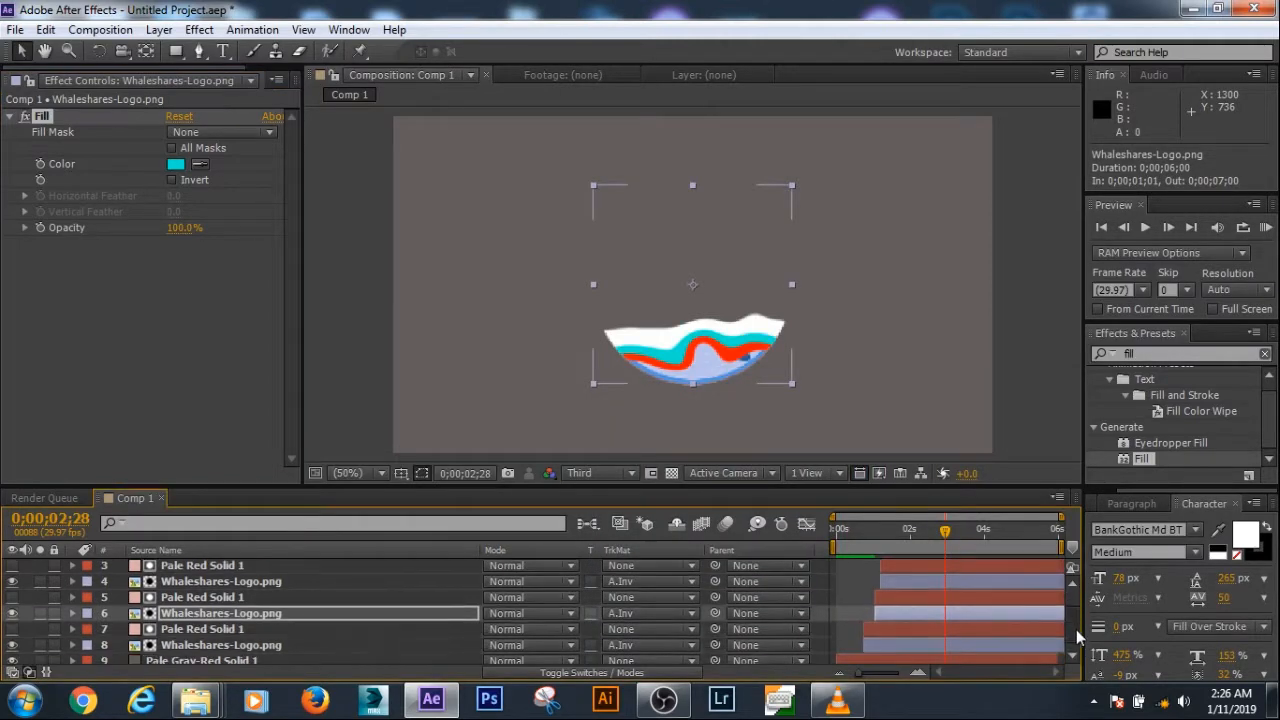
pyautogui.click(229, 641)
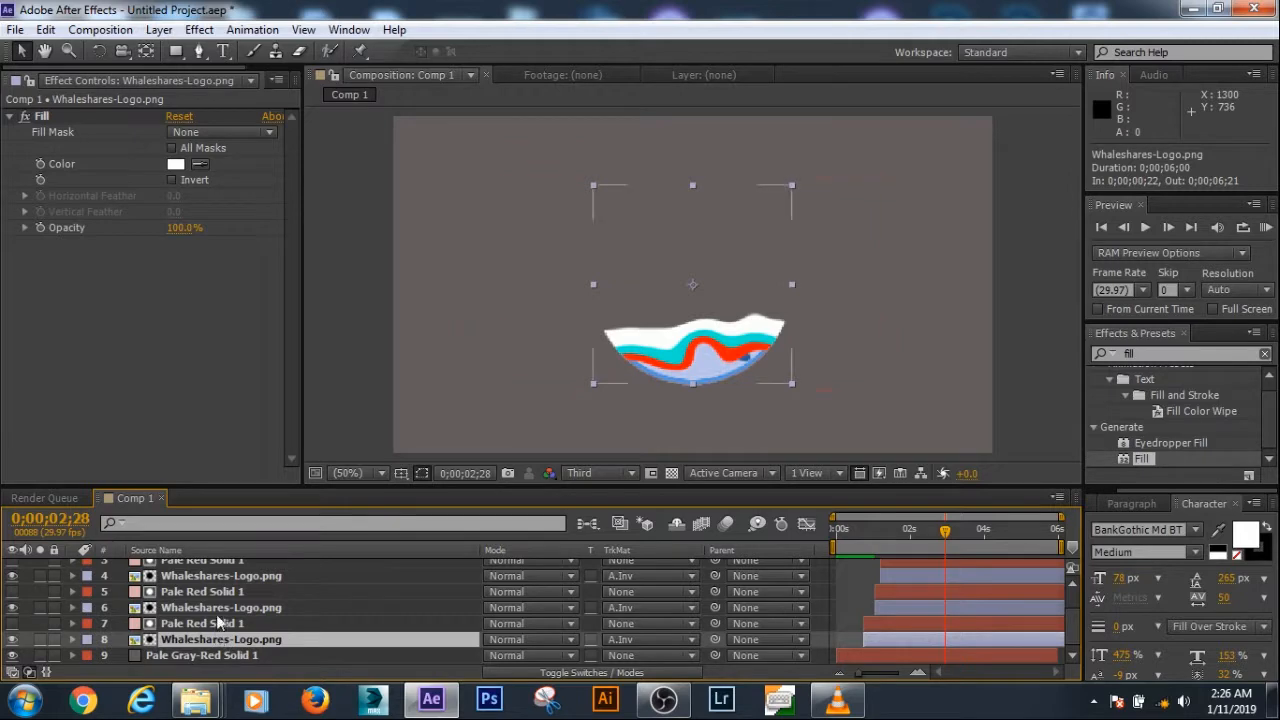
pyautogui.click(226, 609)
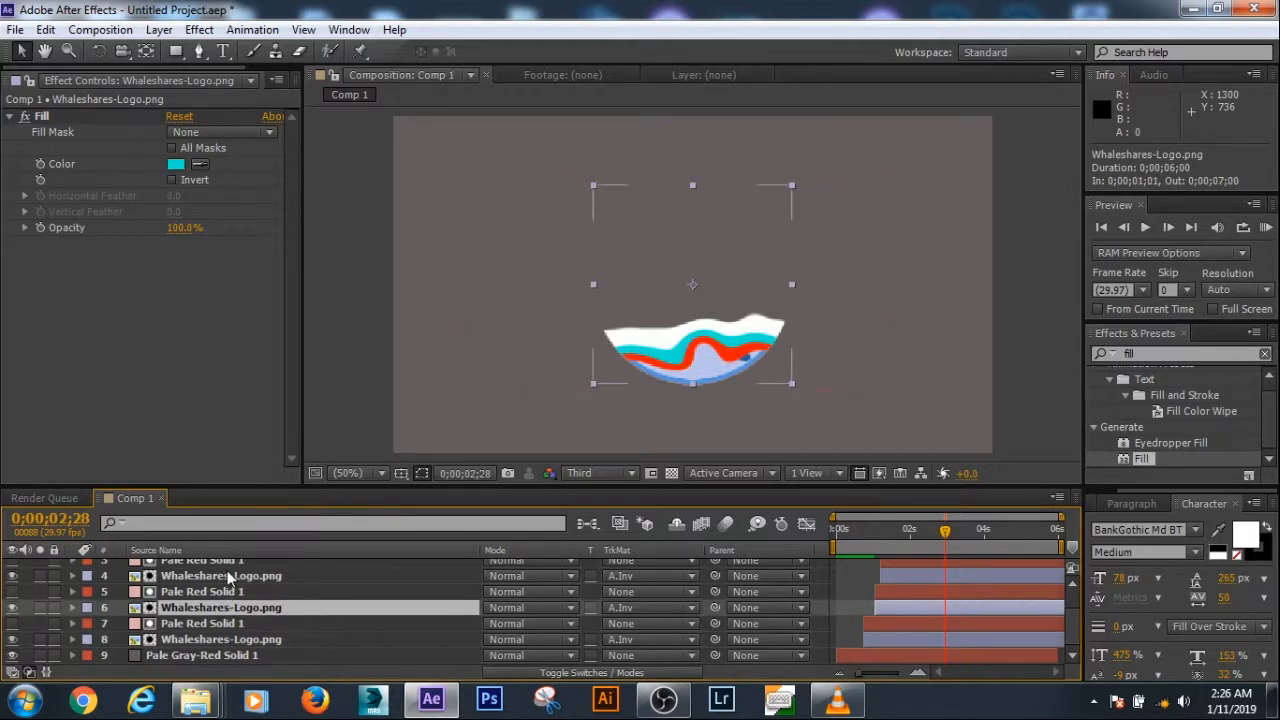
pyautogui.click(228, 577)
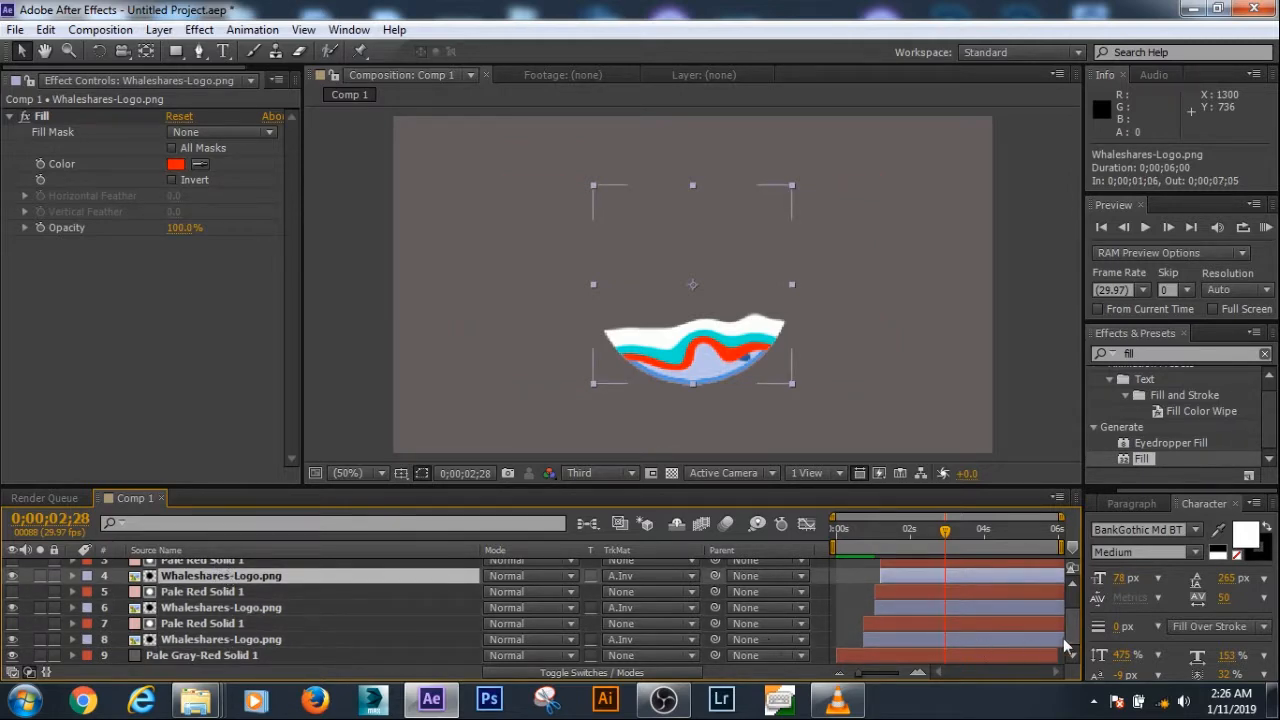
pyautogui.scroll(2, 1078, 640)
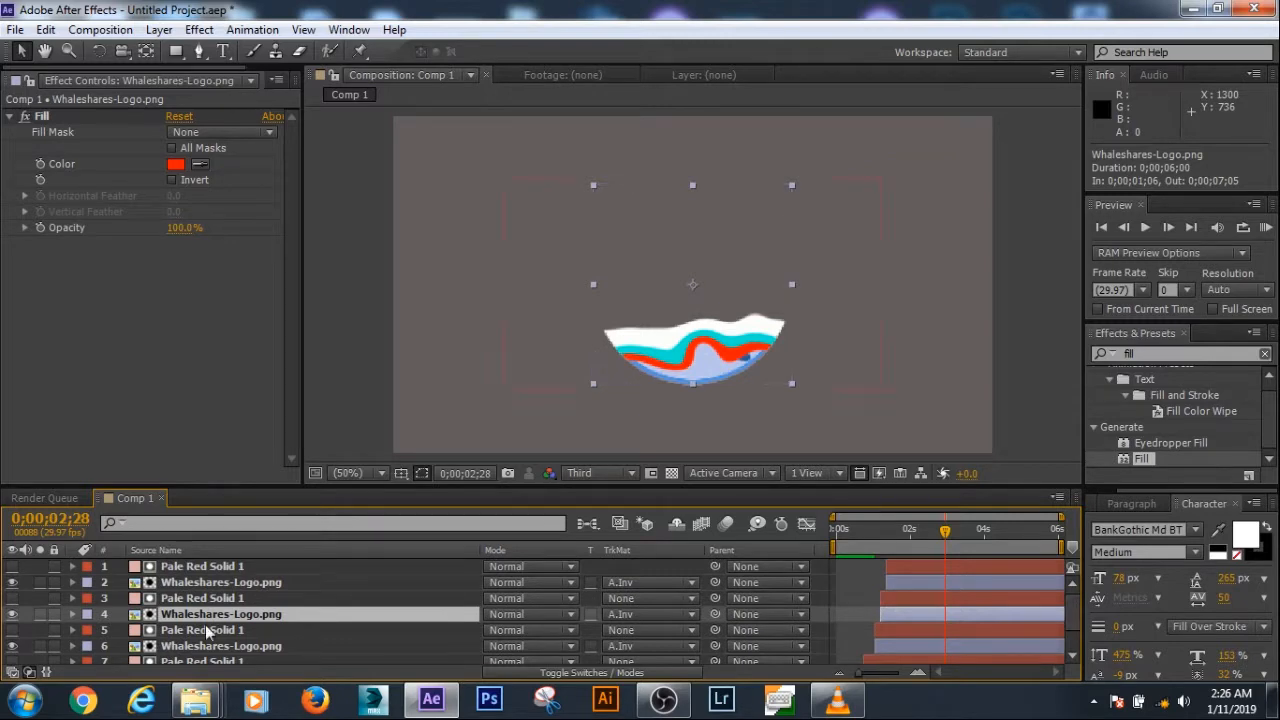
pyautogui.click(200, 583)
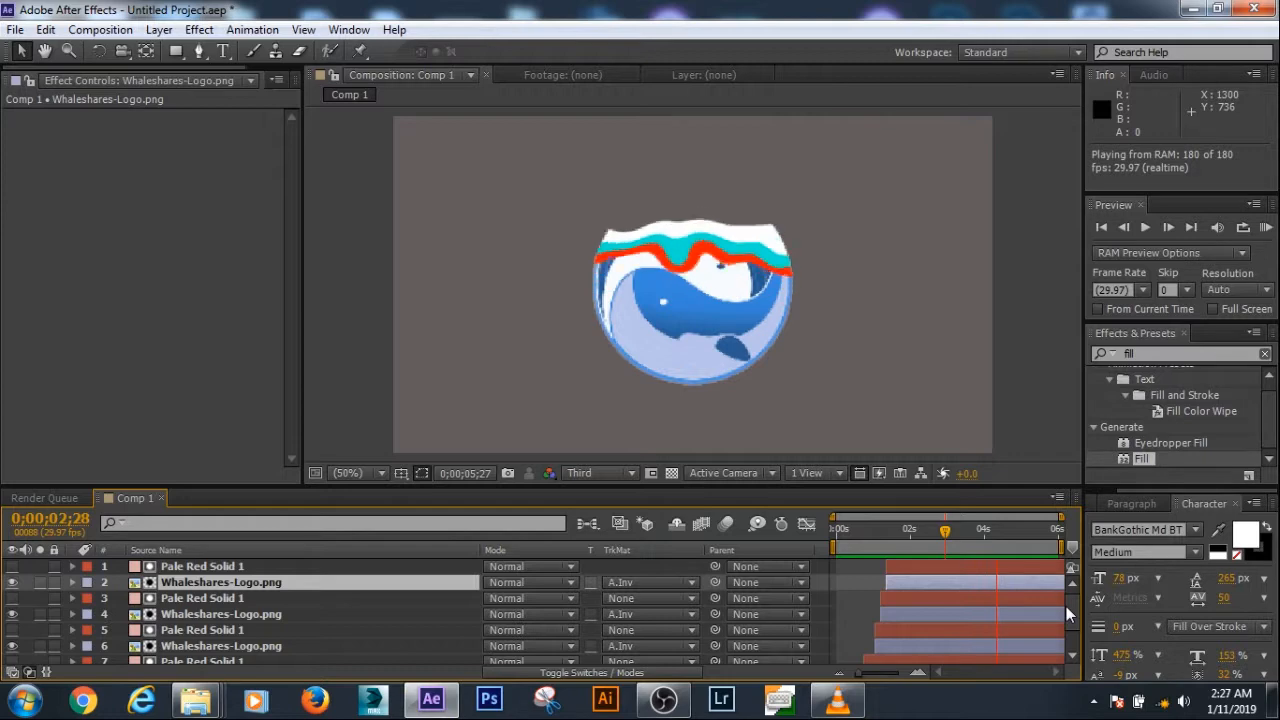
pyautogui.press('space')
# Select layers 1 to 8, covering all logo copies and their matte solids but not the background solid
pyautogui.scroll(-3, 1068, 630)
pyautogui.click(222, 641)
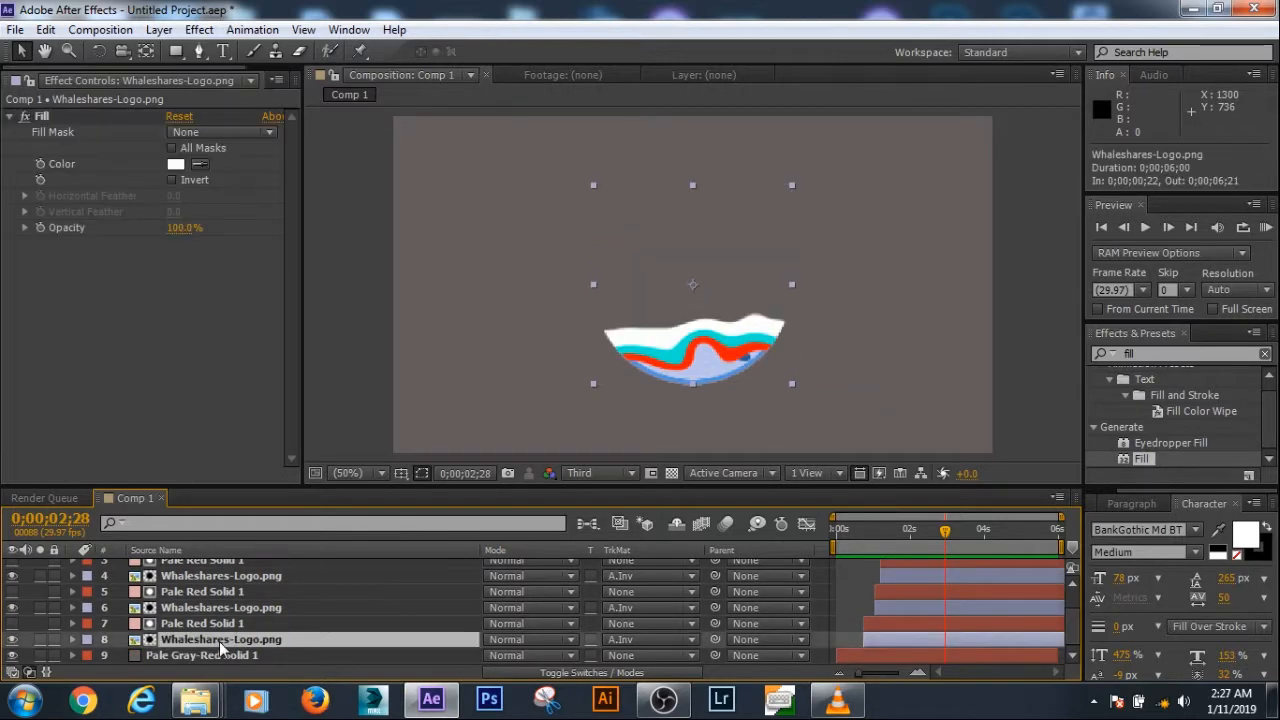
pyautogui.keyDown('shift'); pyautogui.click(235, 608); pyautogui.keyUp('shift')
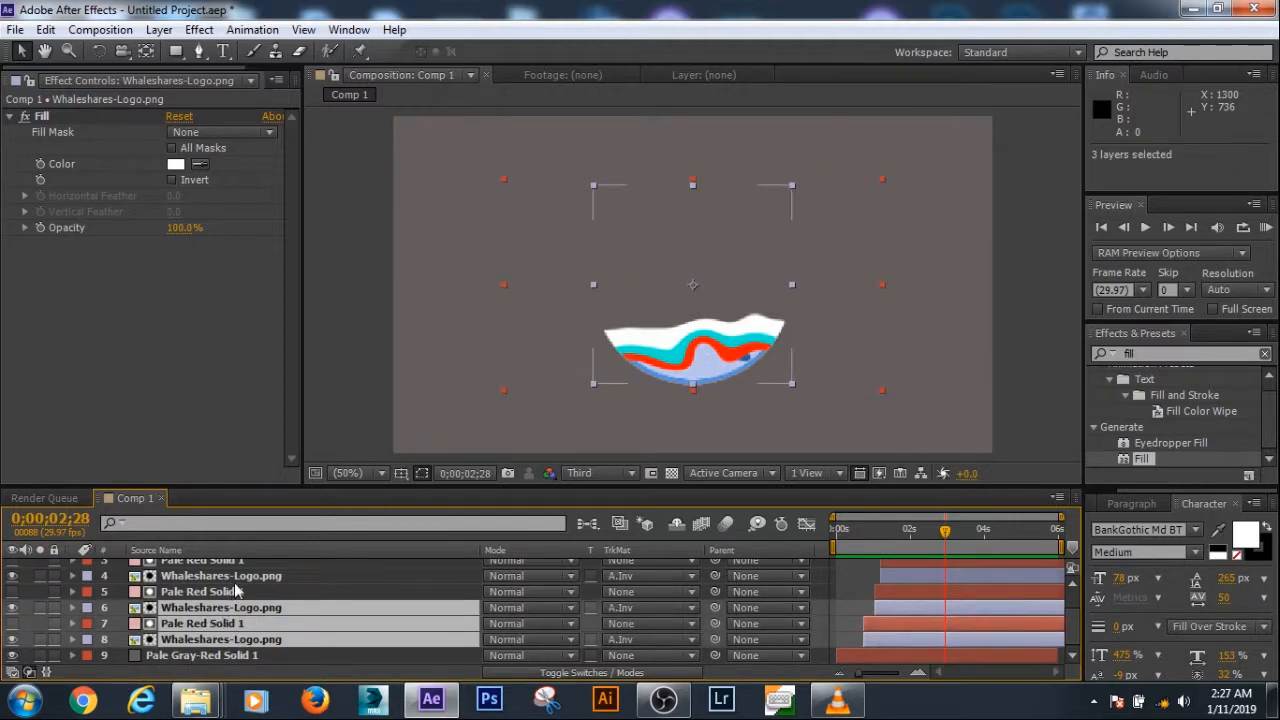
pyautogui.moveTo(1076, 625); pyautogui.dragTo(1073, 598)
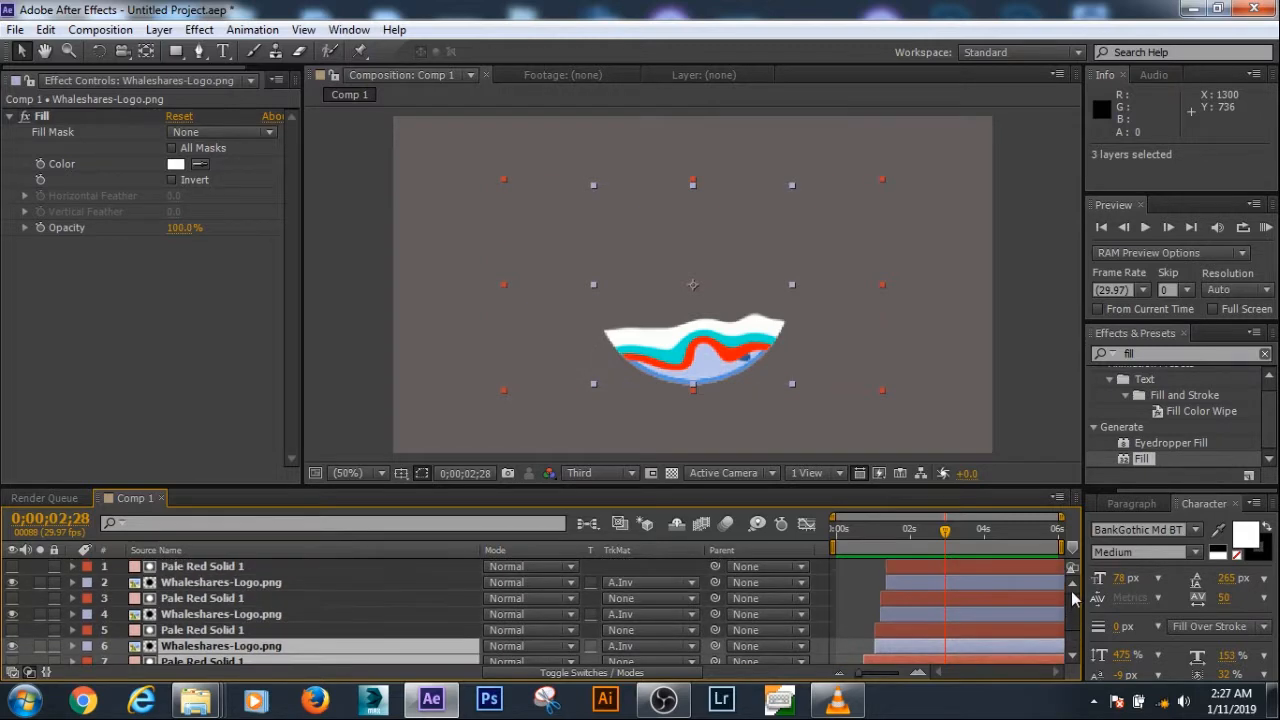
pyautogui.keyDown('shift'); pyautogui.click(236, 566); pyautogui.keyUp('shift')
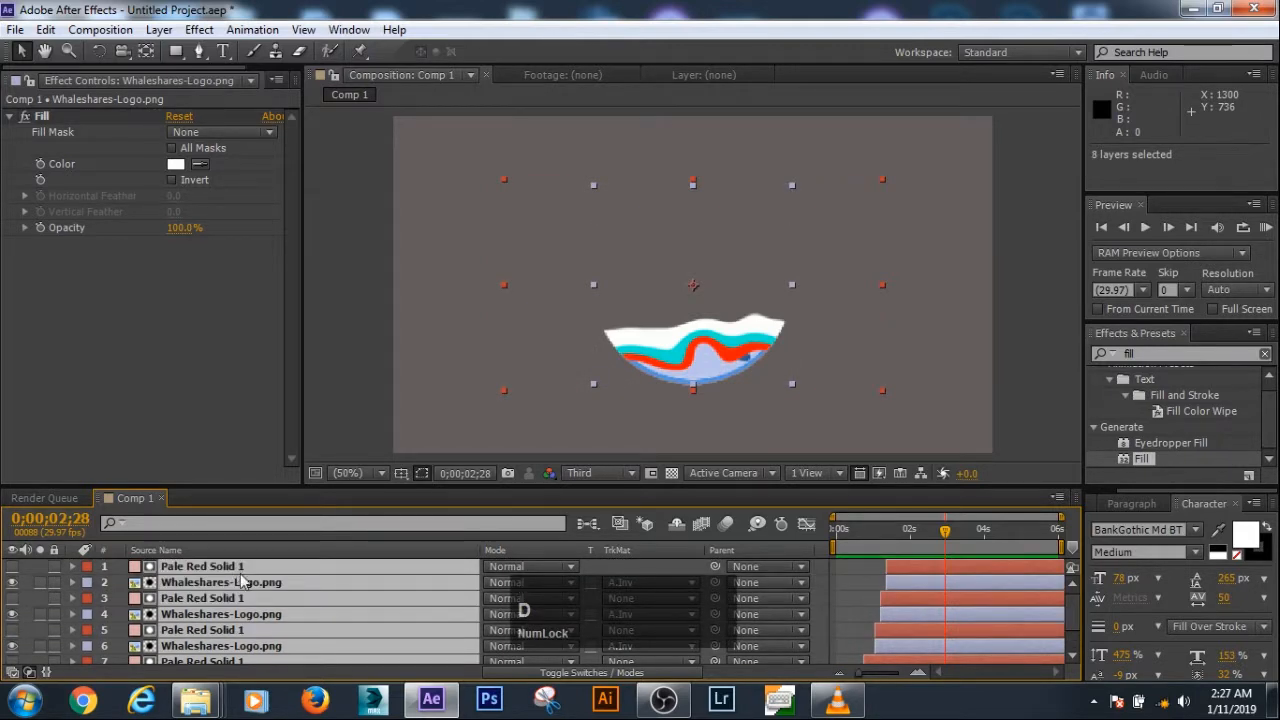
# Reveal the effects of the selected layers, inspect the Linear Wipe on layer 7, and collapse all selected layers again
pyautogui.press('e')
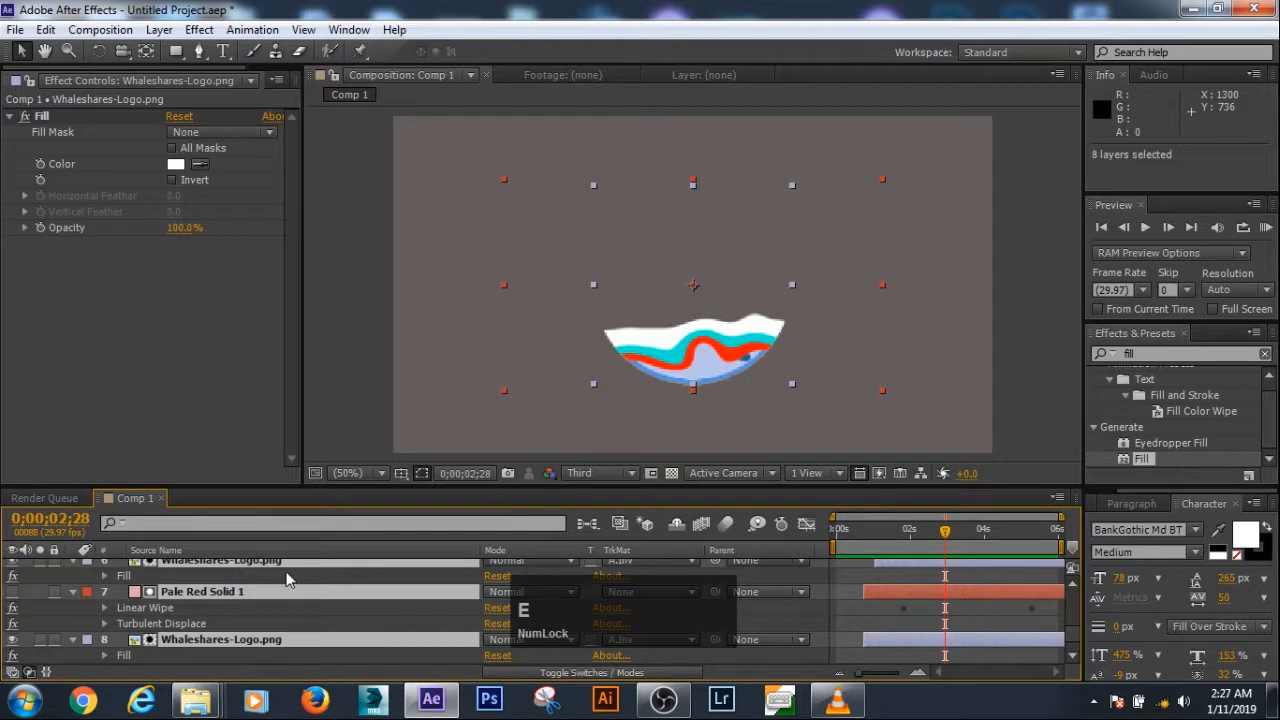
pyautogui.click(104, 608)
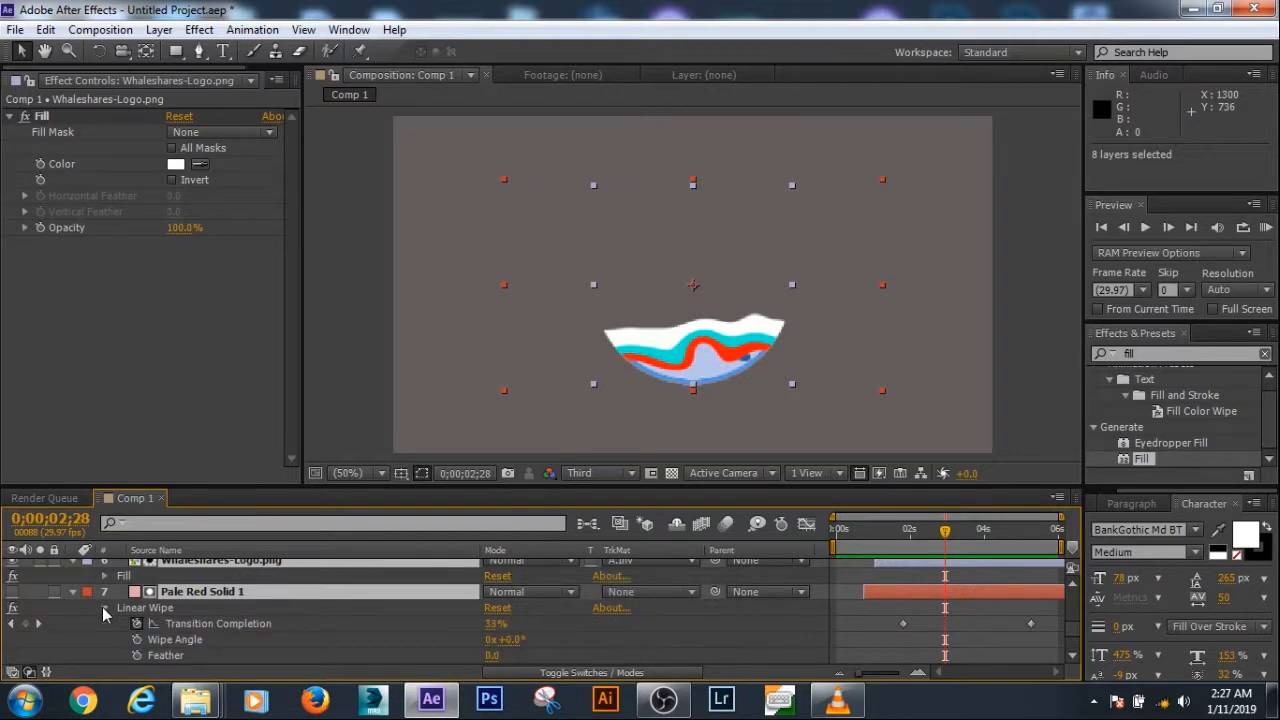
pyautogui.scroll(-3, 1074, 645)
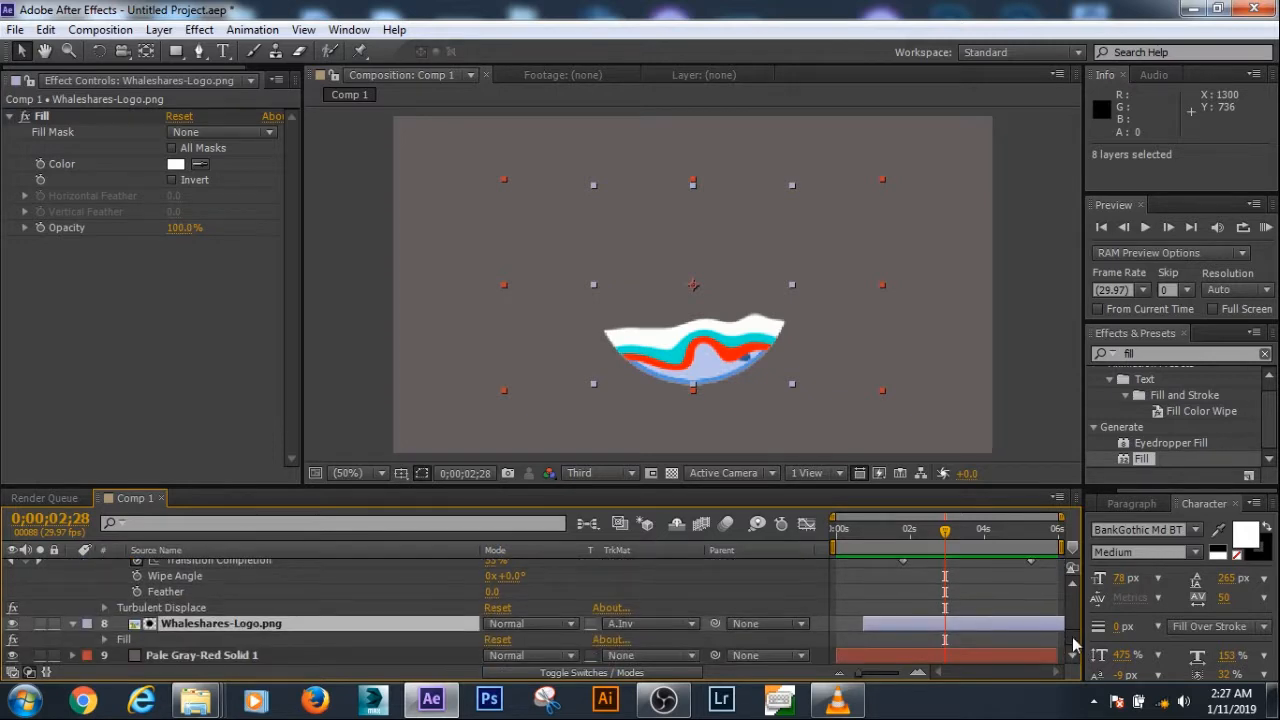
pyautogui.moveTo(1074, 650); pyautogui.dragTo(1073, 584)
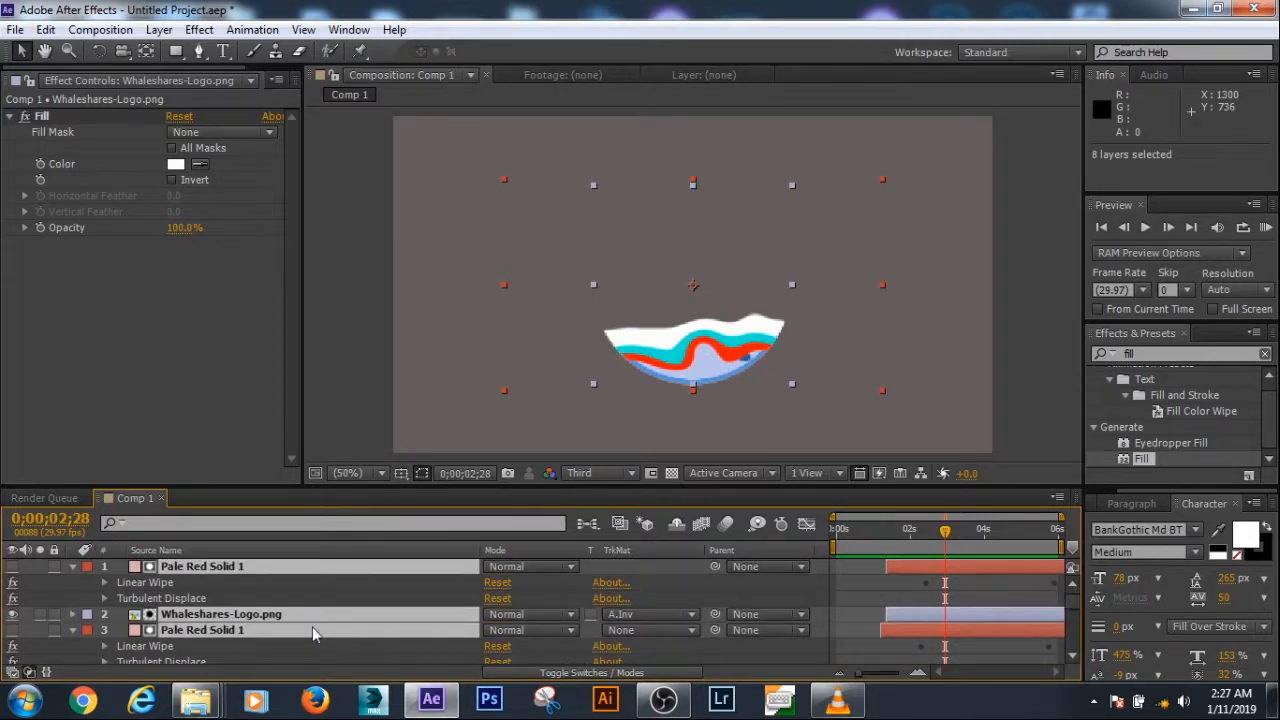
pyautogui.click(73, 566)
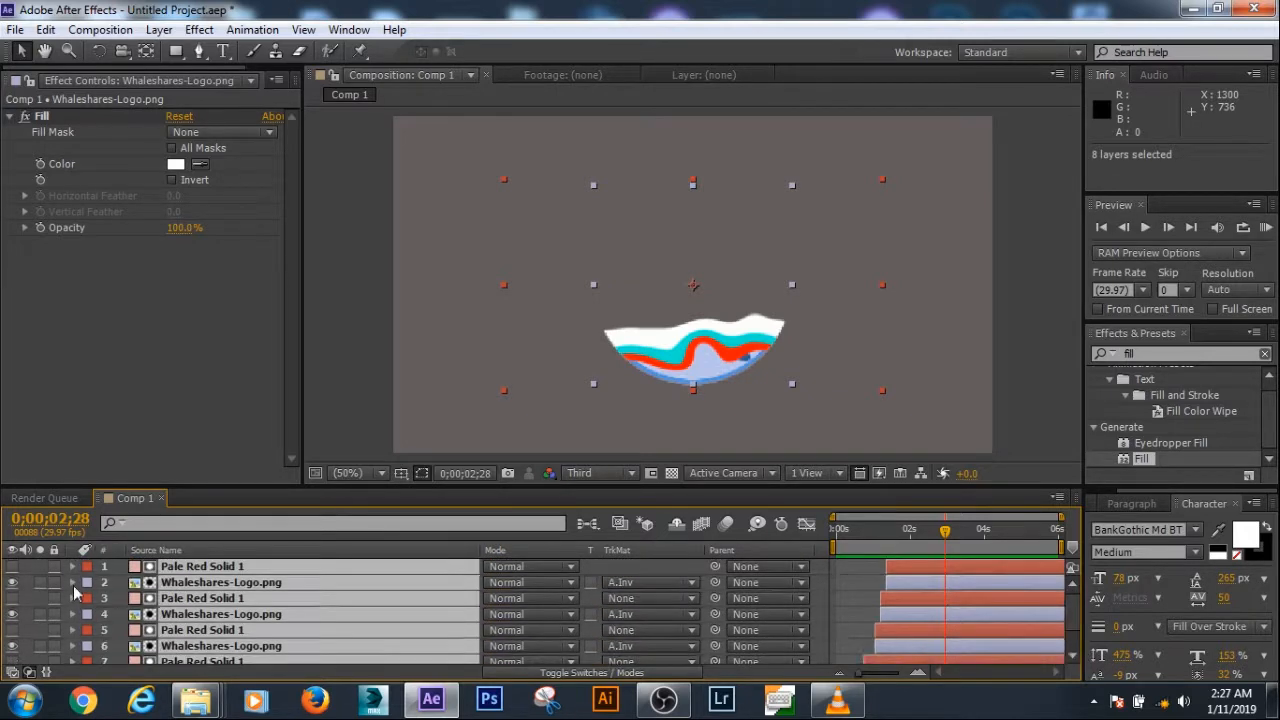
pyautogui.click(174, 386)
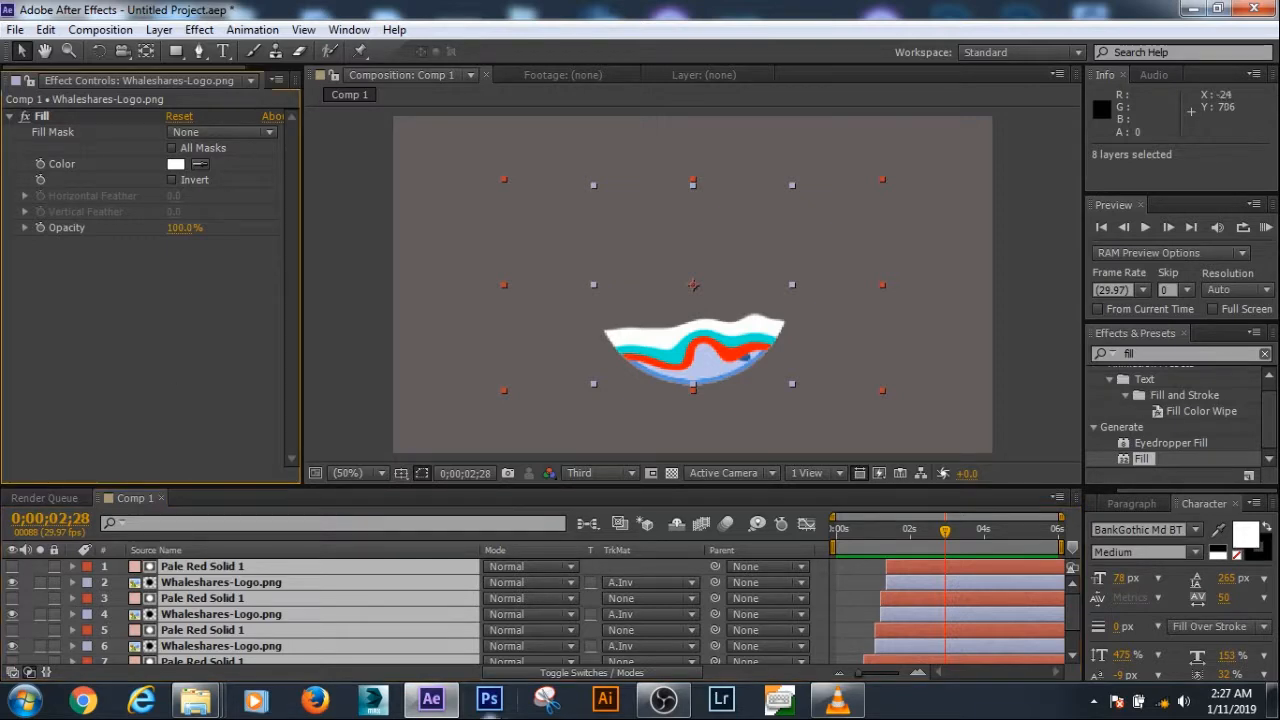
pyautogui.scroll(-1, 1074, 637)
pyautogui.scroll(-1, 1076, 643)
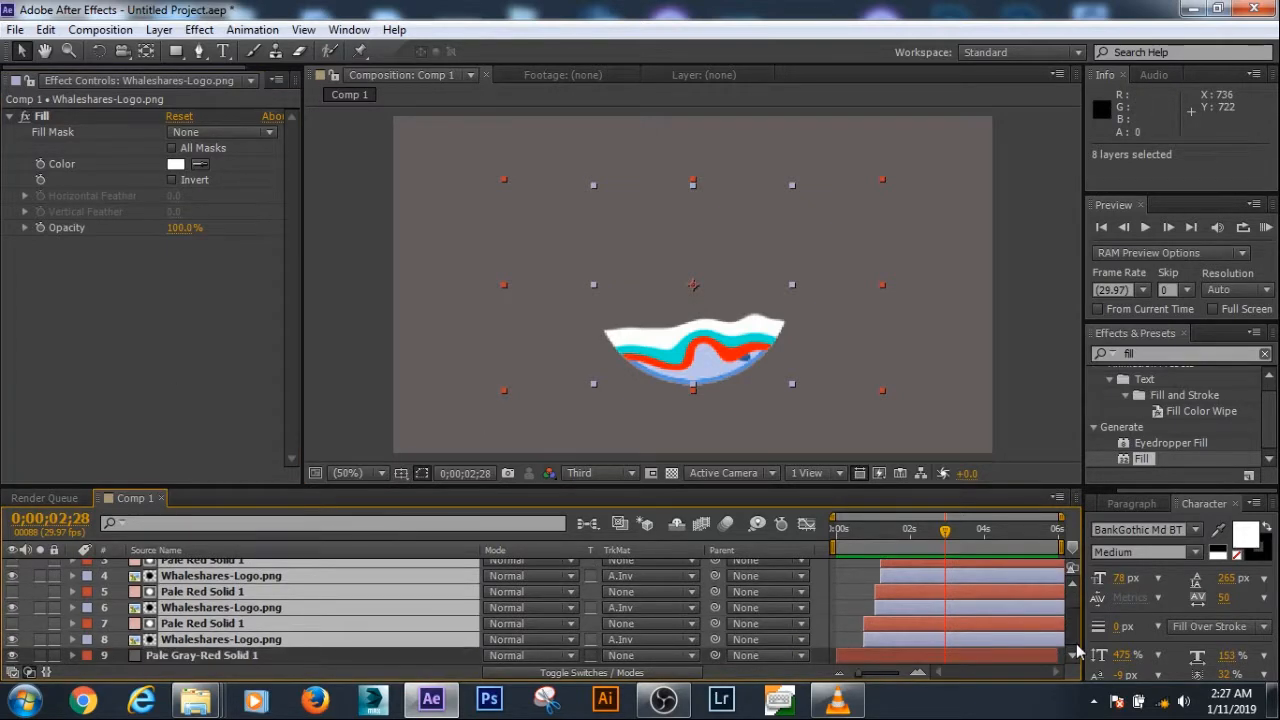
pyautogui.moveTo(1076, 643); pyautogui.dragTo(1080, 571)
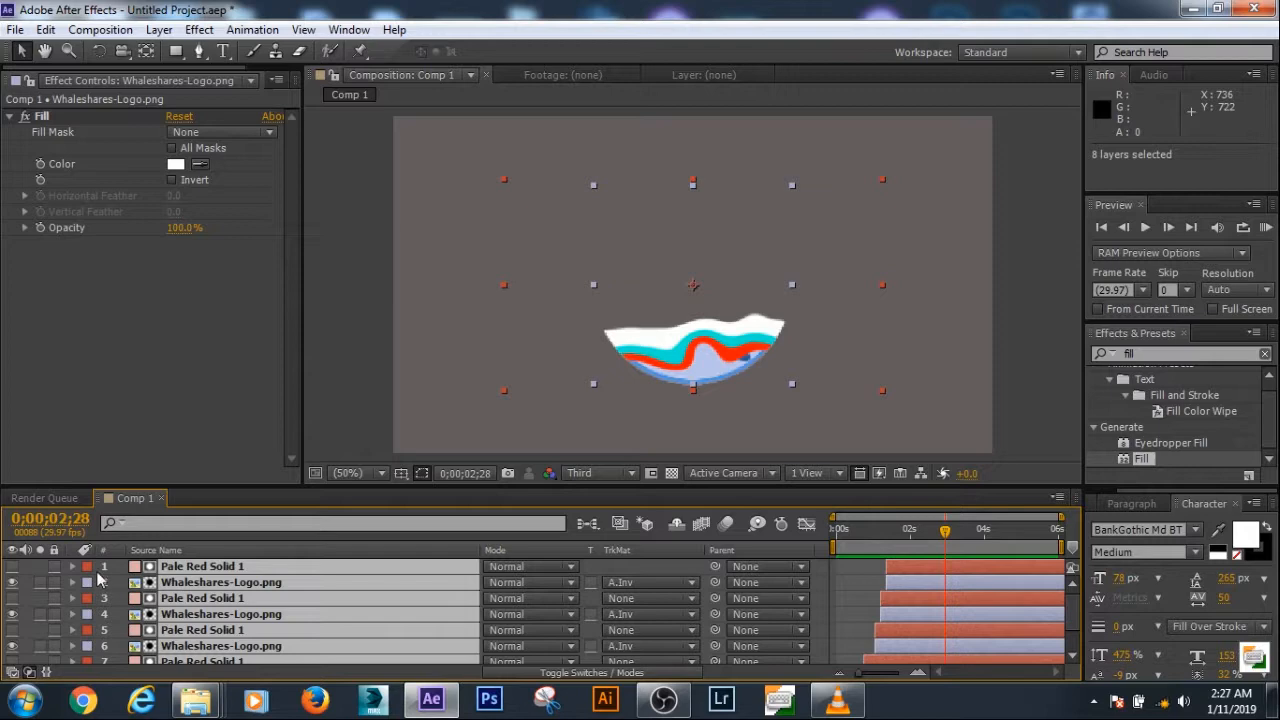
# Mark the four Pale Red Solid matte layers, 1, 3, 5 and 7, as shy and hide all shy layers in the timeline
pyautogui.click(129, 417)
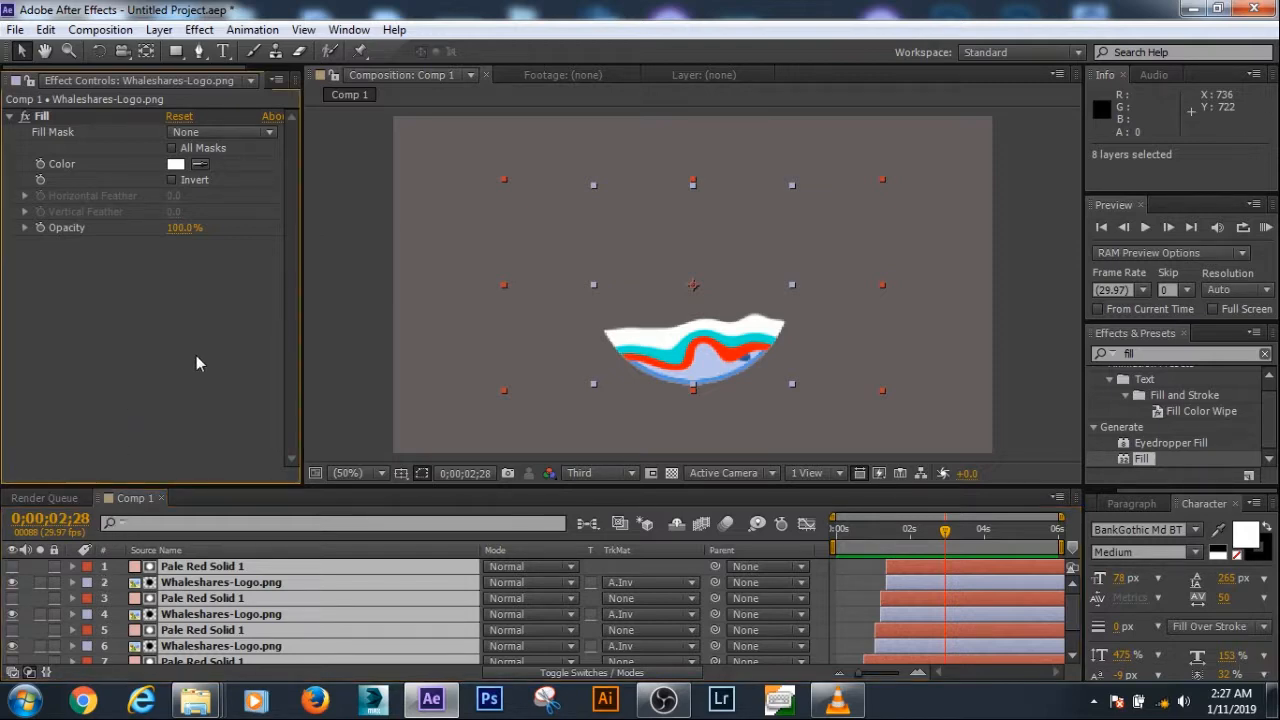
pyautogui.click(607, 567)
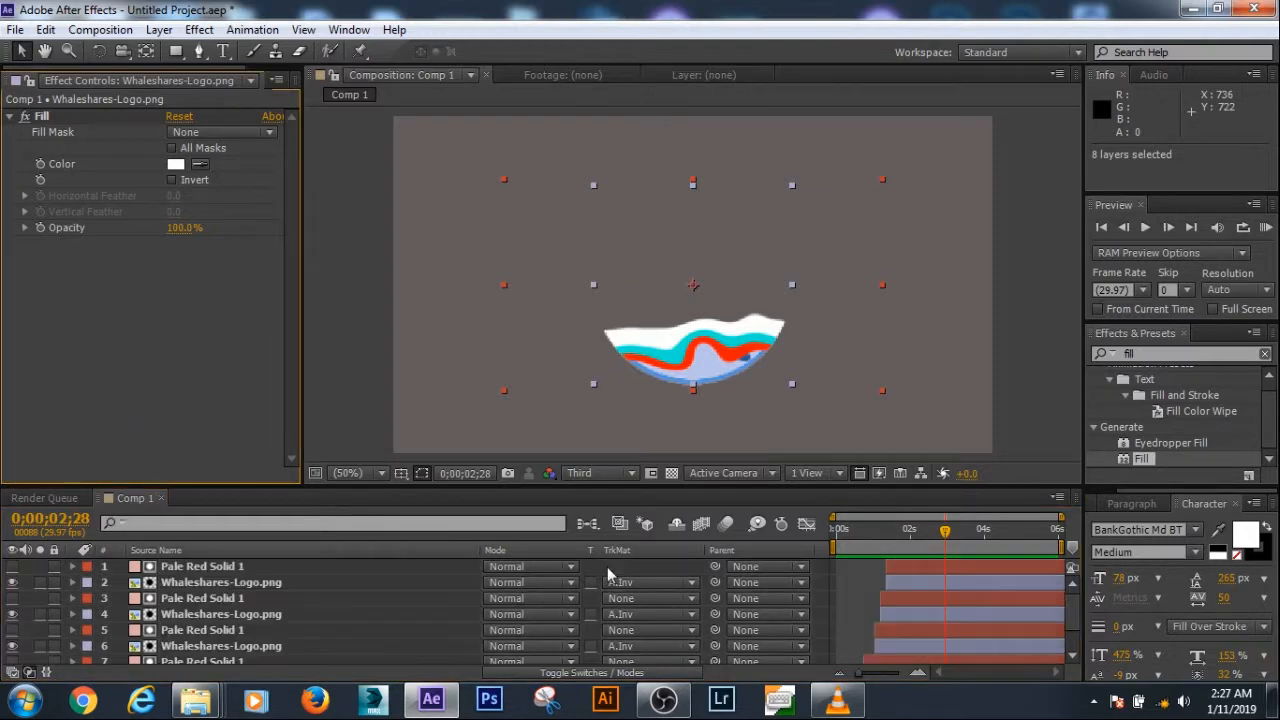
pyautogui.click(162, 583)
pyautogui.click(174, 568)
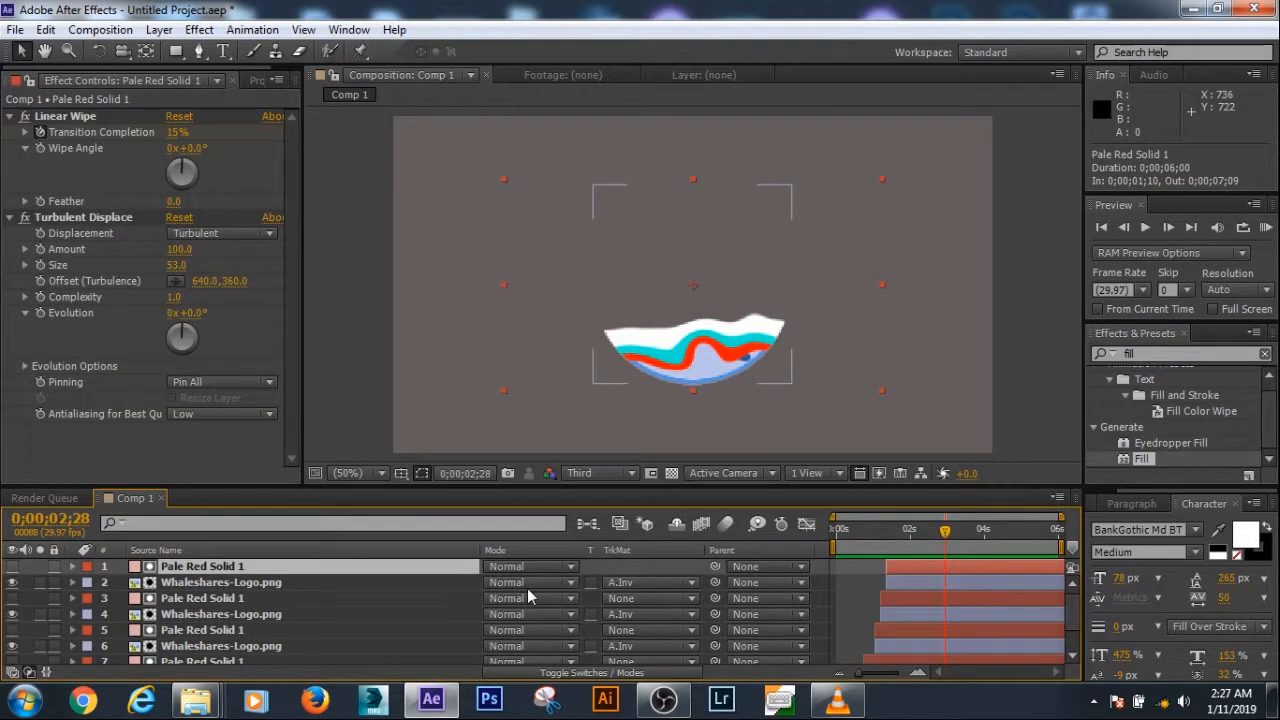
pyautogui.click(624, 673)
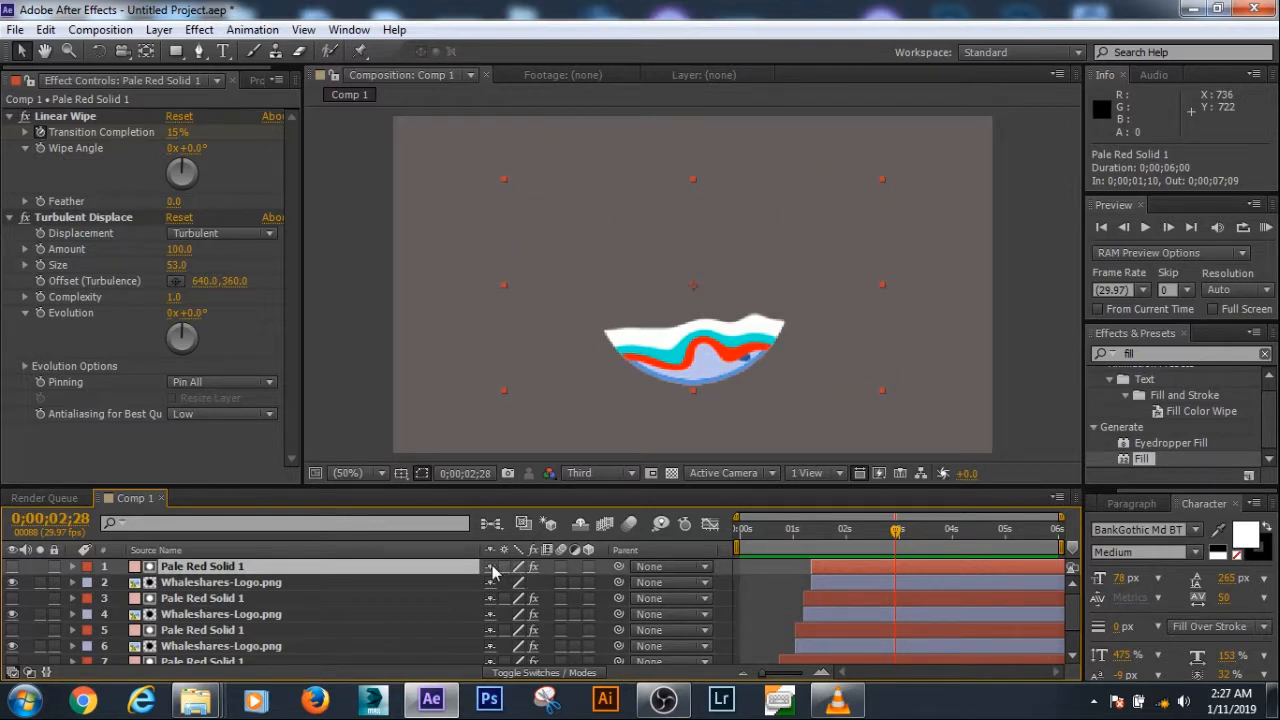
pyautogui.click(463, 615)
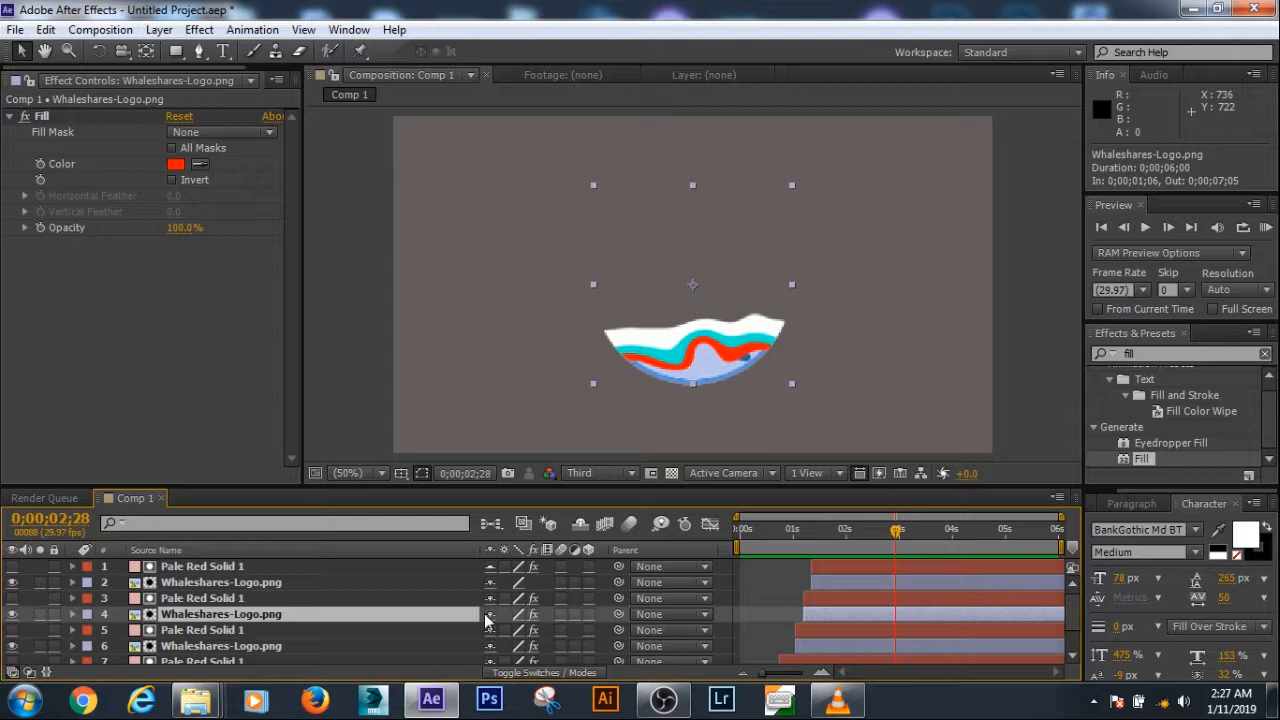
pyautogui.click(490, 602)
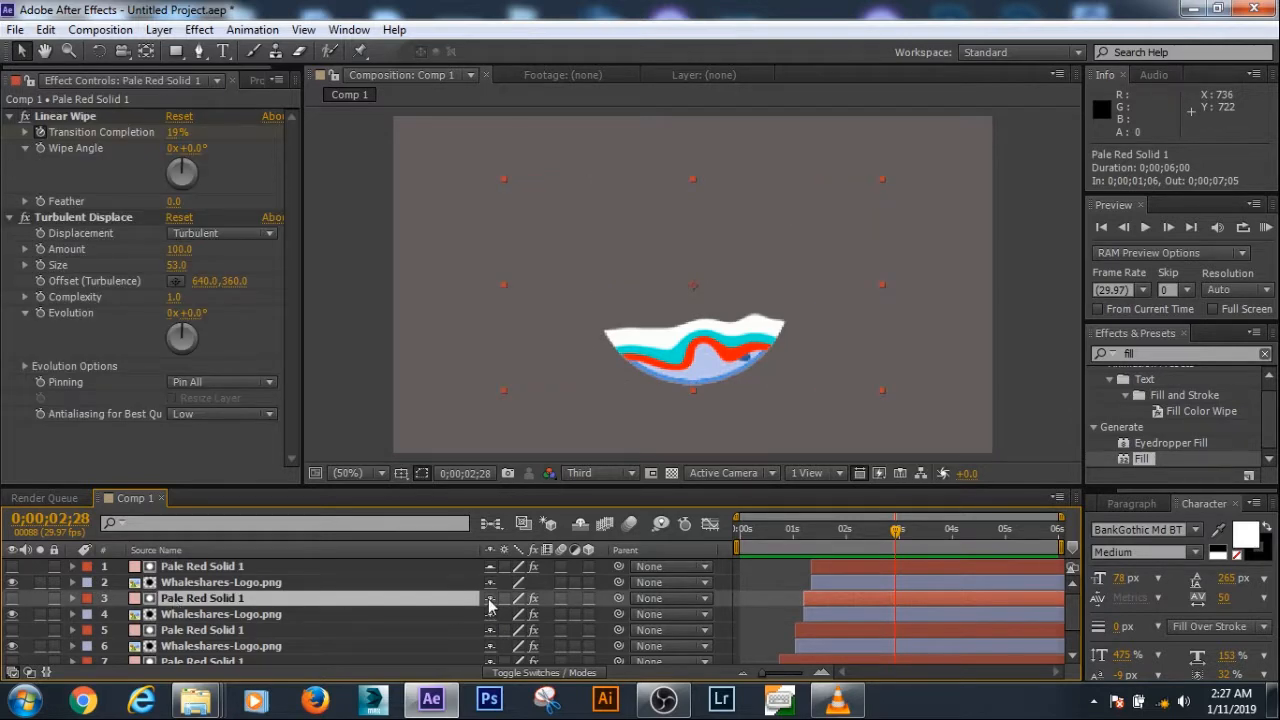
pyautogui.click(455, 630)
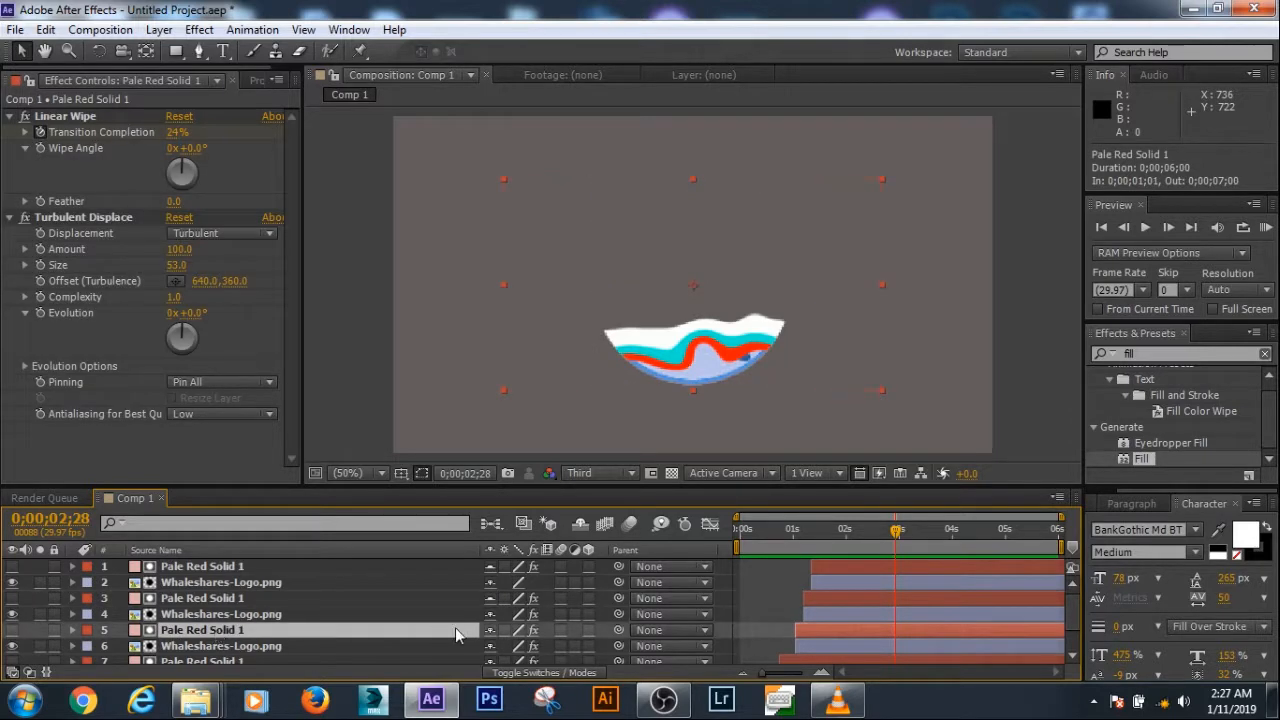
pyautogui.click(242, 663)
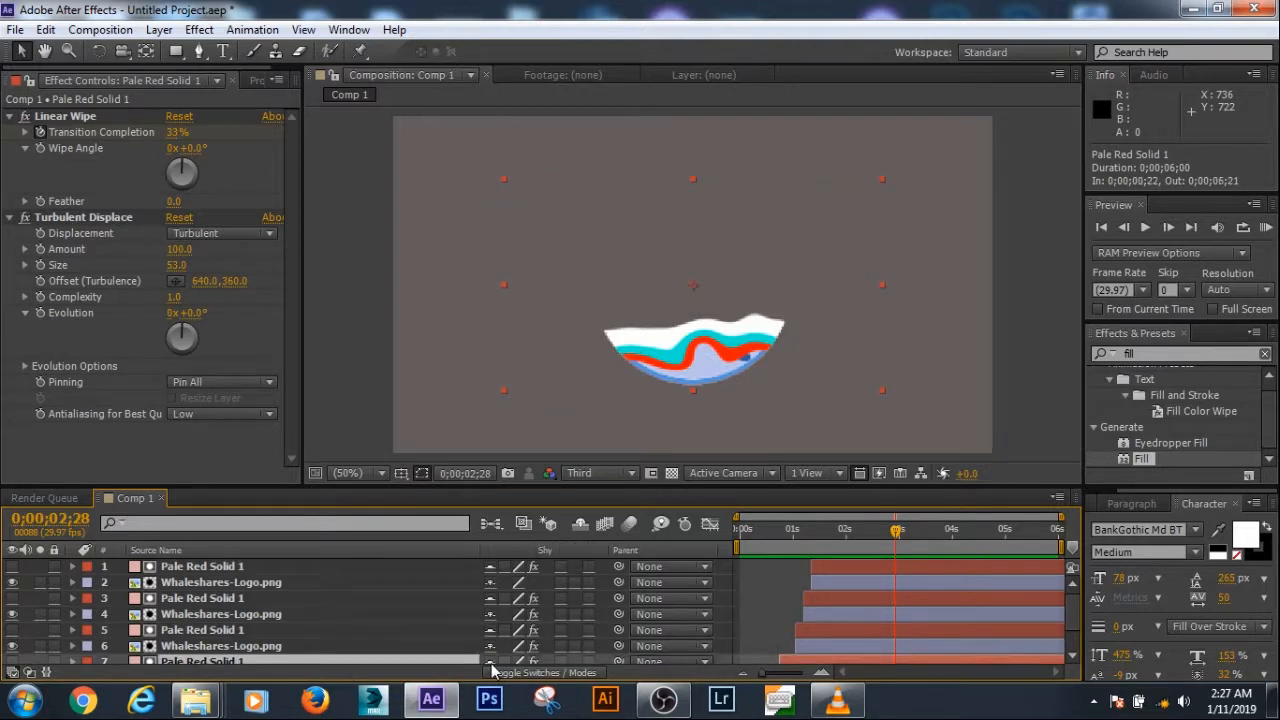
pyautogui.scroll(-1, 1074, 616)
pyautogui.scroll(-1, 1075, 620)
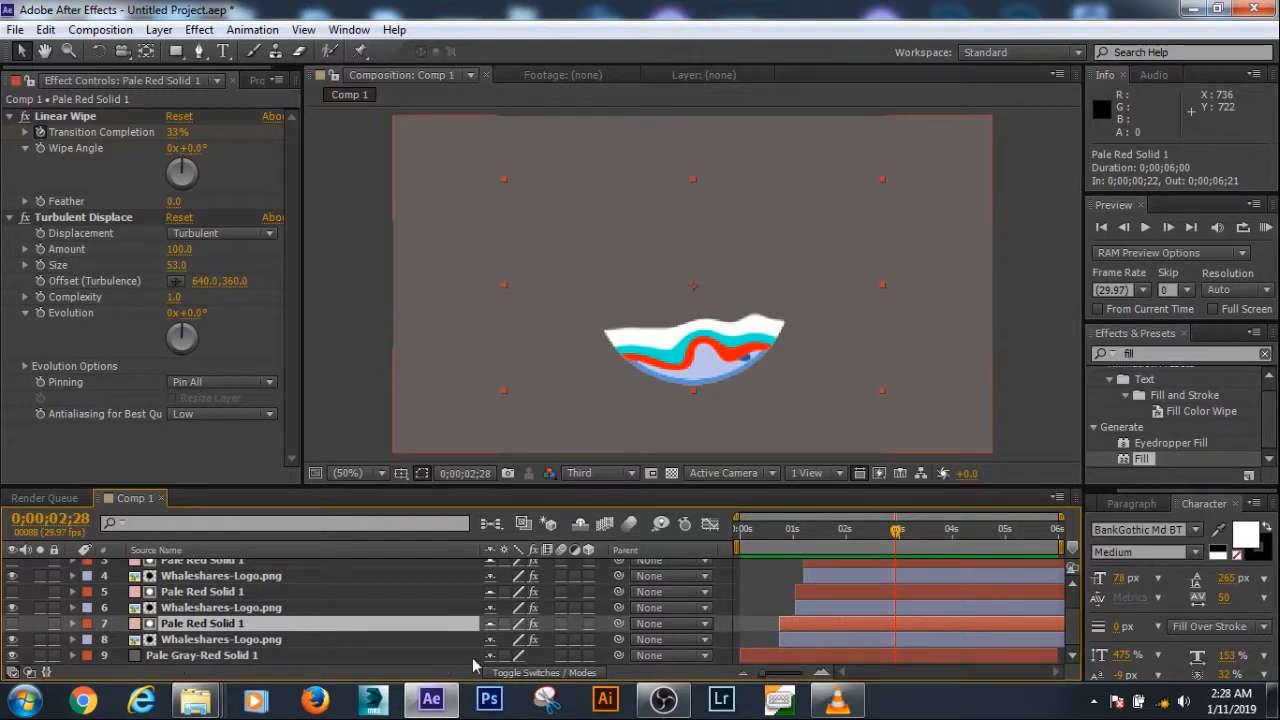
pyautogui.click(580, 525)
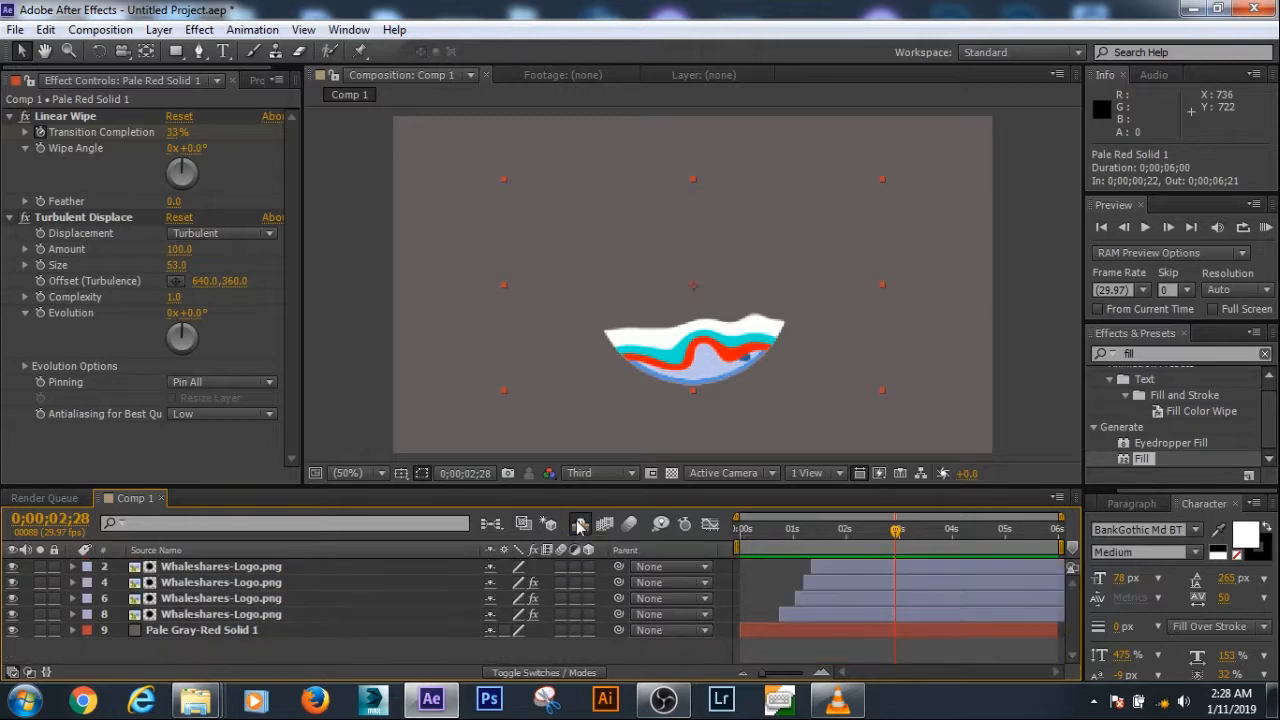
# Inspect the Fill effects of logo layers 8 and 6, collapse them, and play a preview of the reveal
pyautogui.click(214, 618)
pyautogui.press('e')
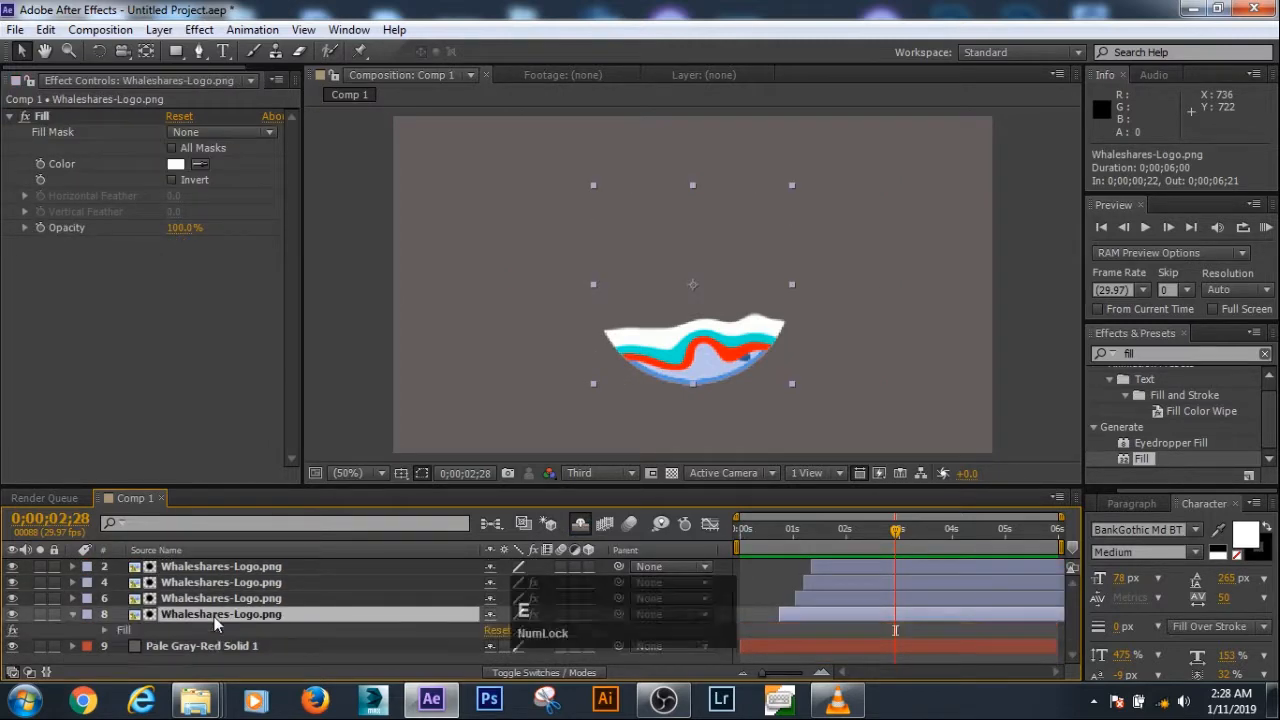
pyautogui.click(72, 615)
pyautogui.click(78, 599)
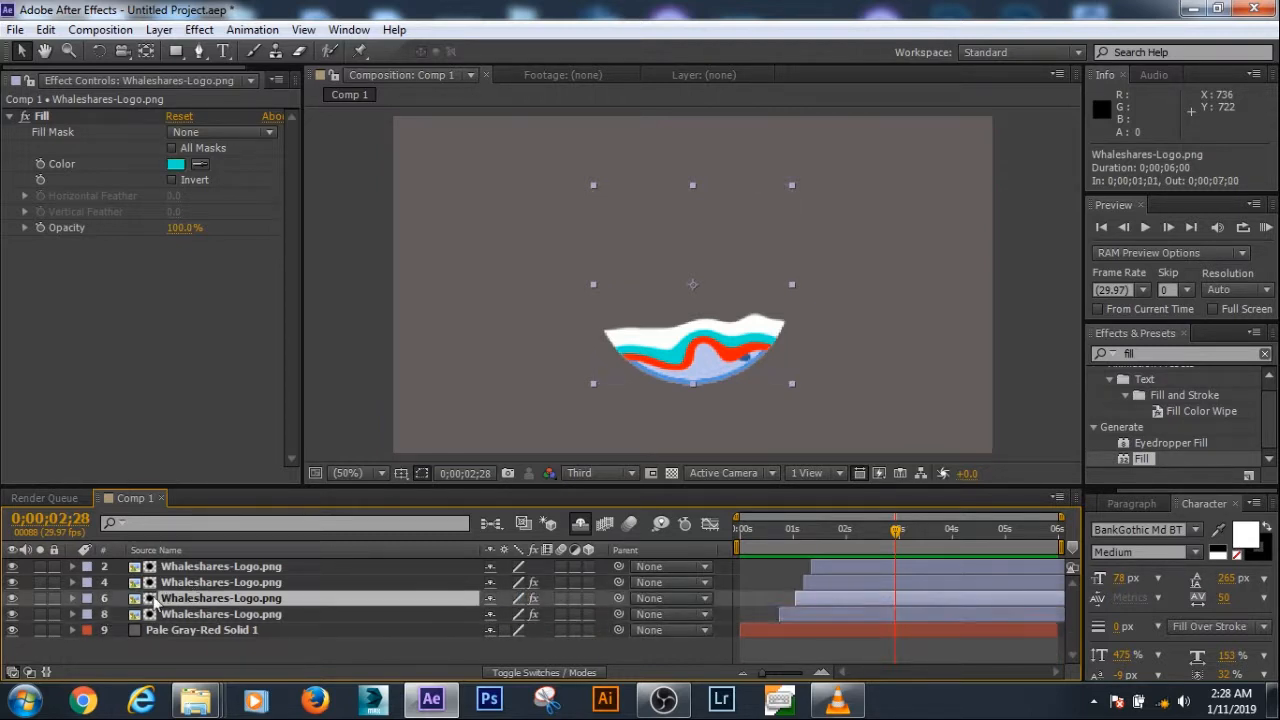
pyautogui.click(73, 599)
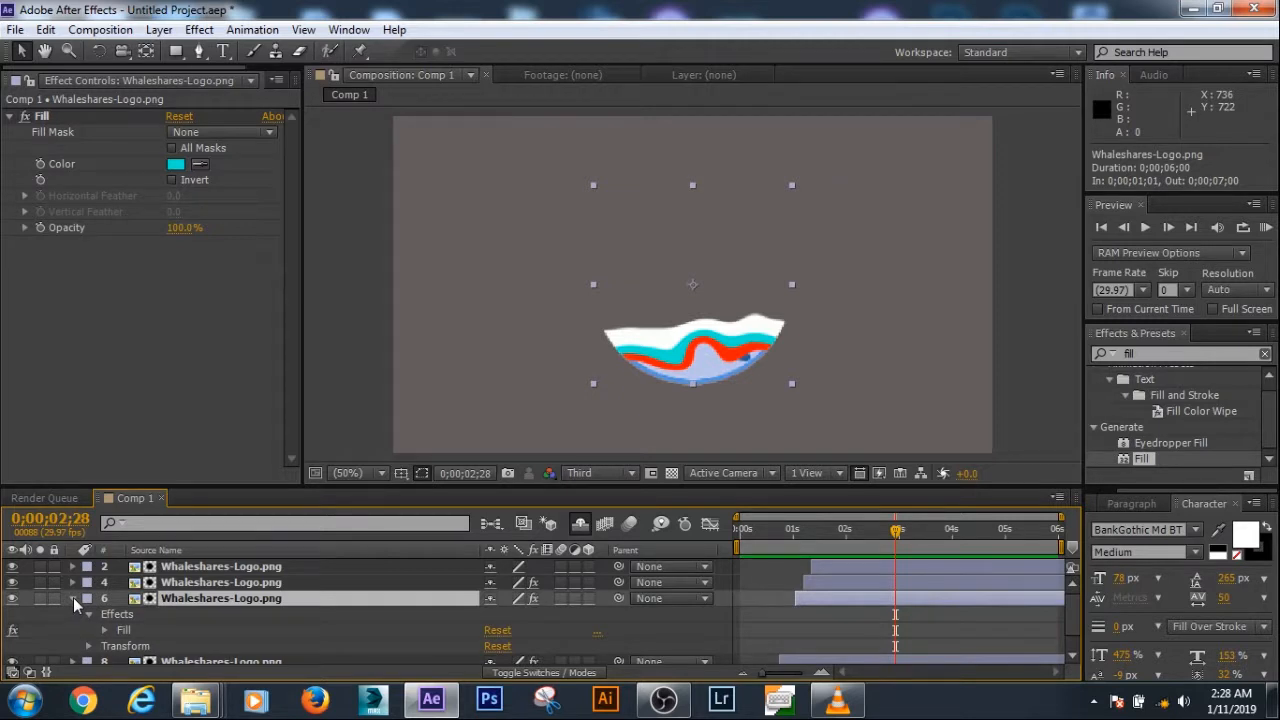
pyautogui.click(72, 599)
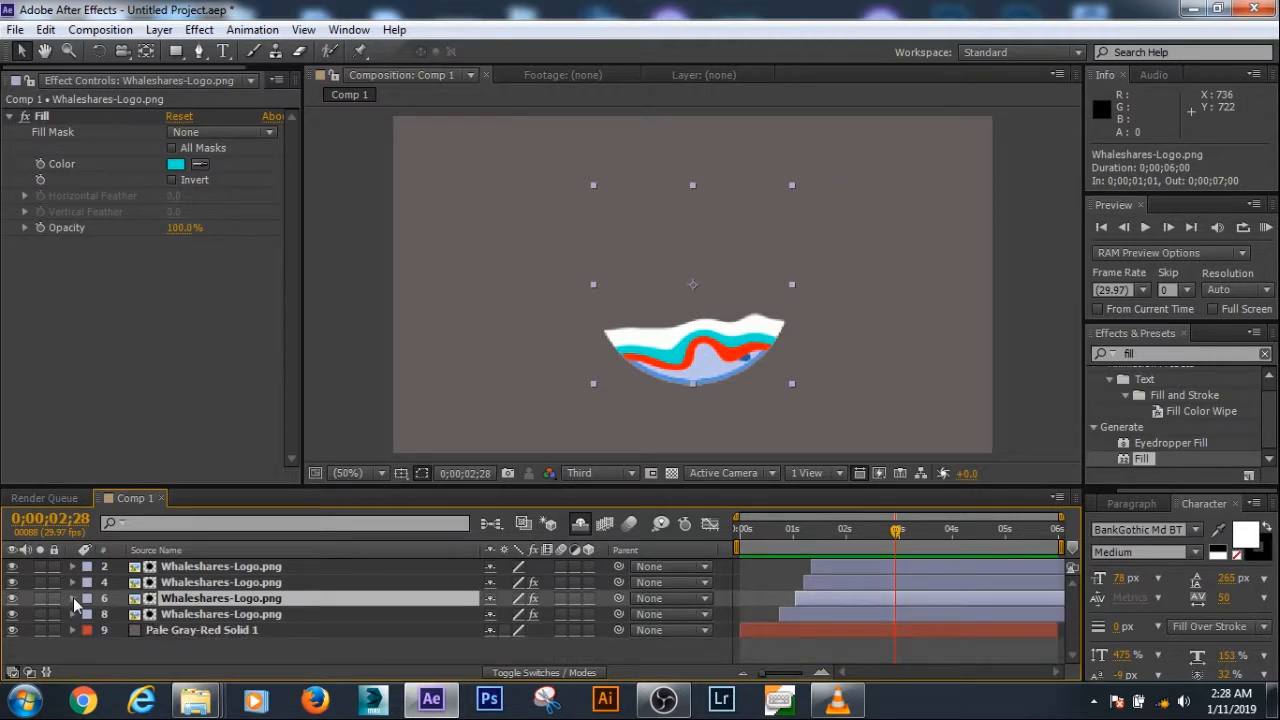
pyautogui.click(180, 652)
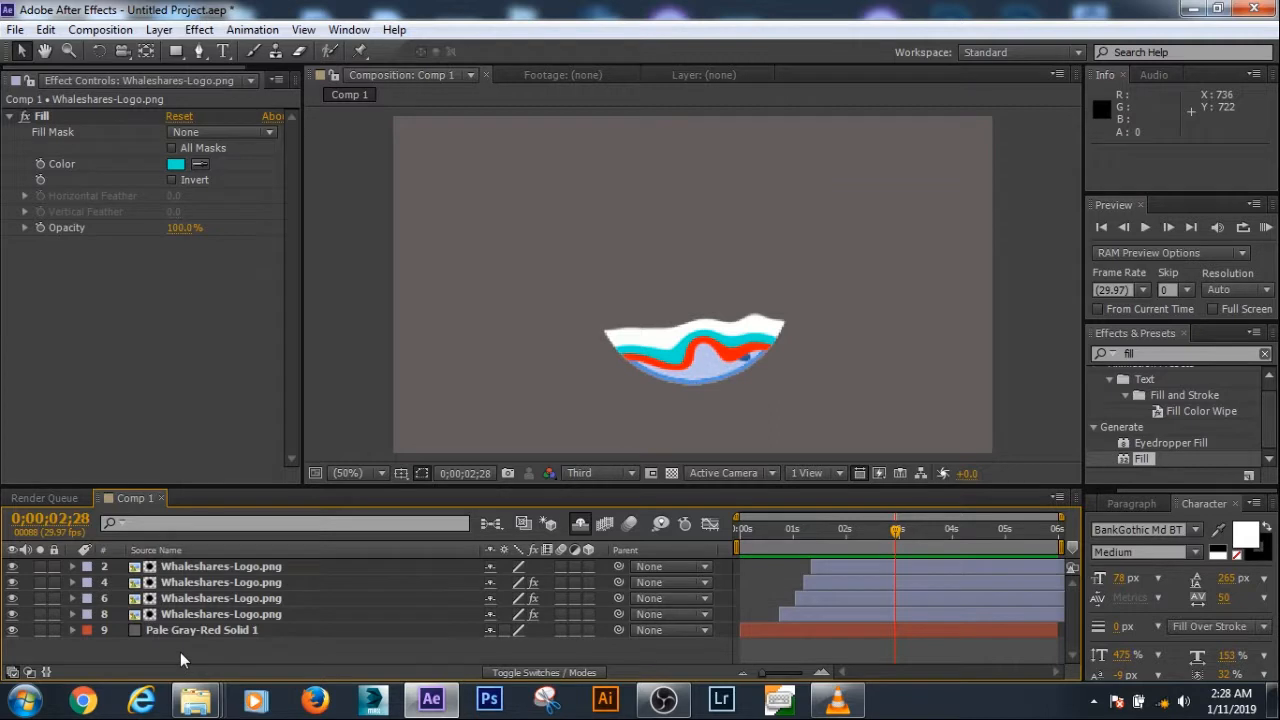
pyautogui.press('space')
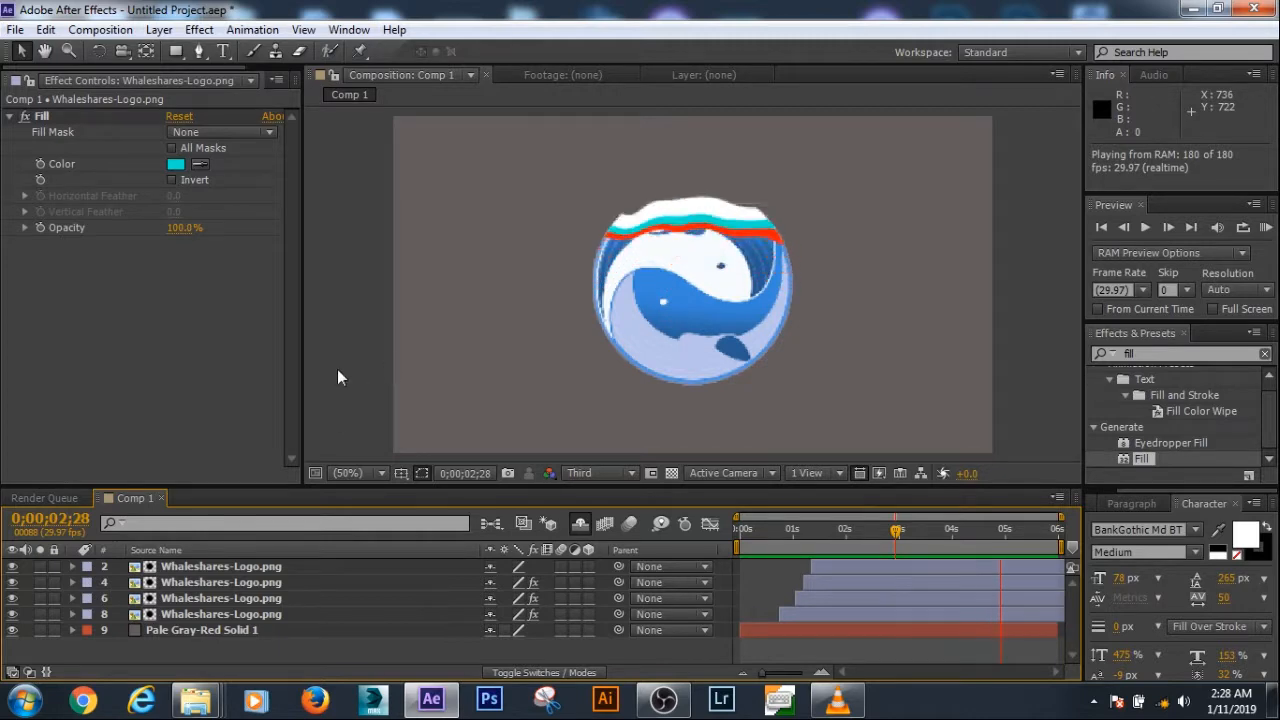
pyautogui.press('space')
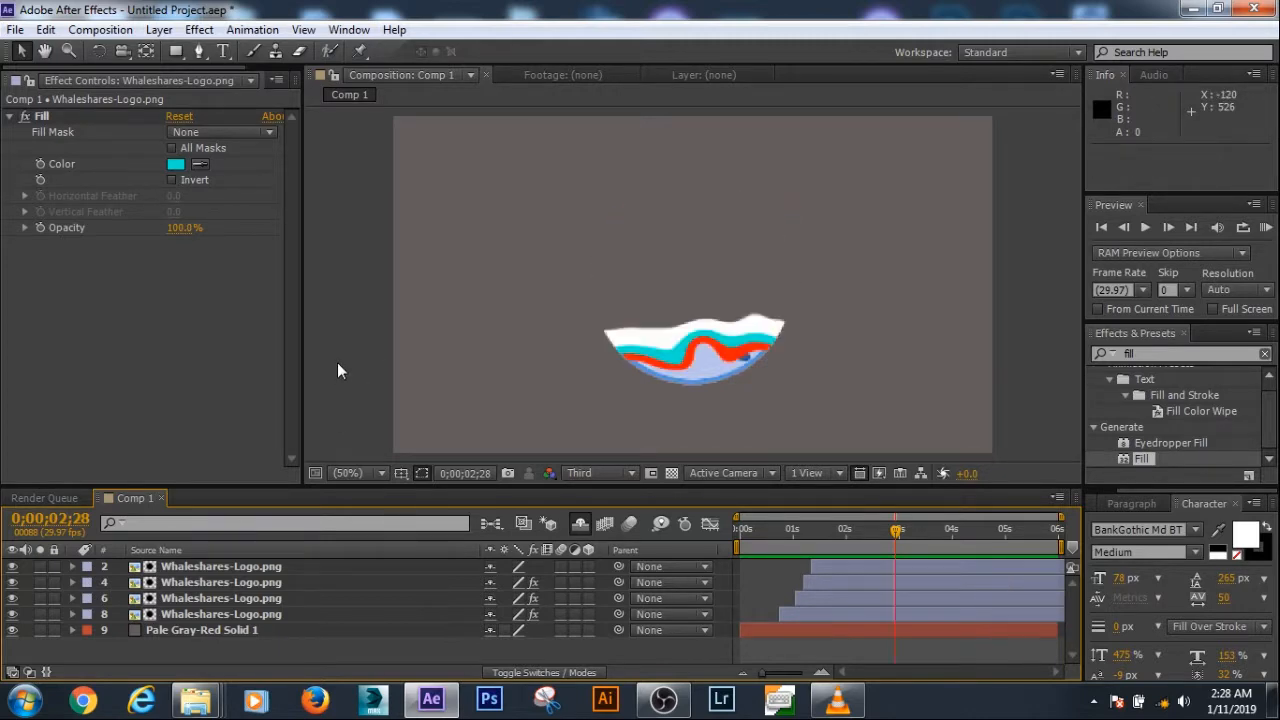
# Create a new pale red solid of 1280 x 720 px above the logo layers
pyautogui.rightClick(275, 646)
pyautogui.moveTo(470, 446)
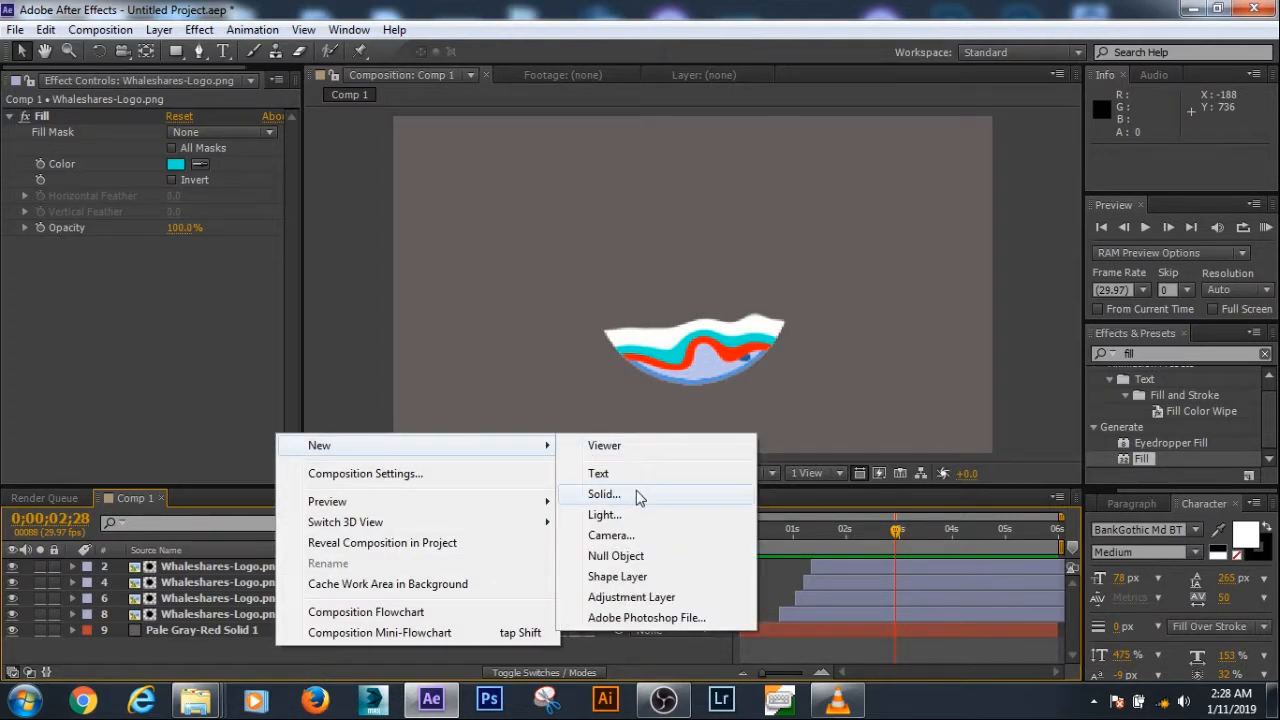
pyautogui.click(604, 494)
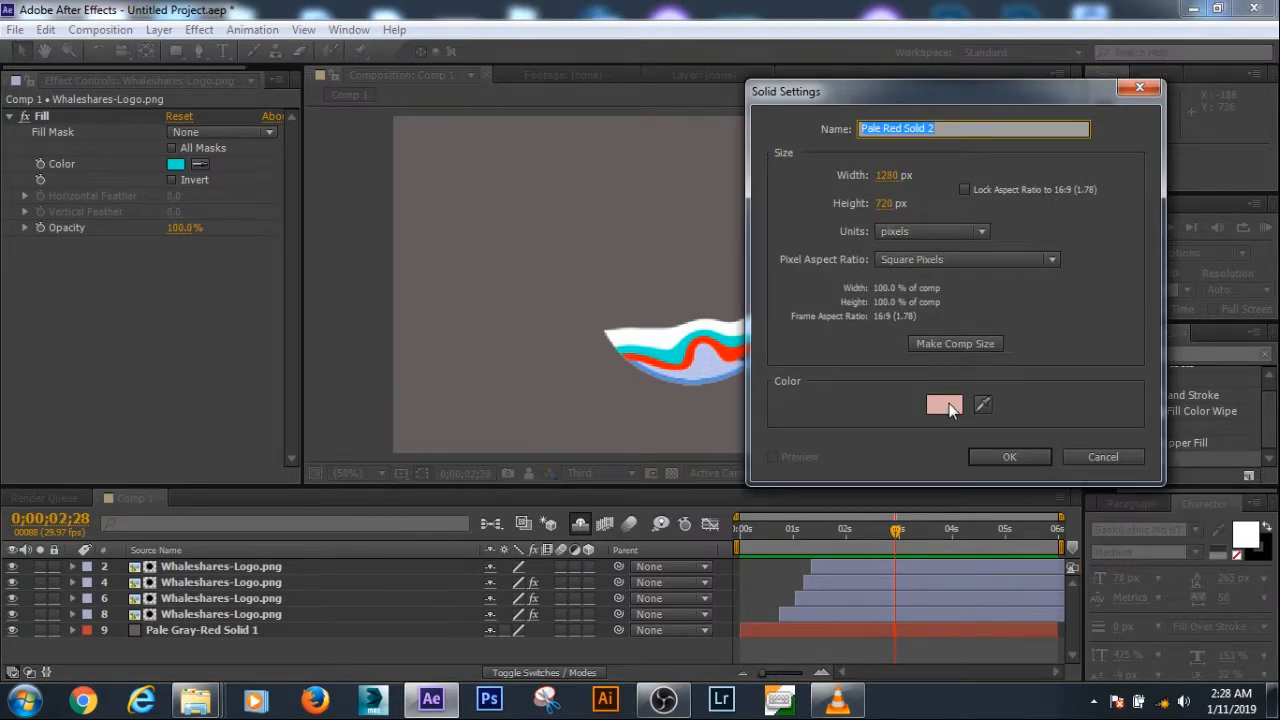
pyautogui.click(1010, 457)
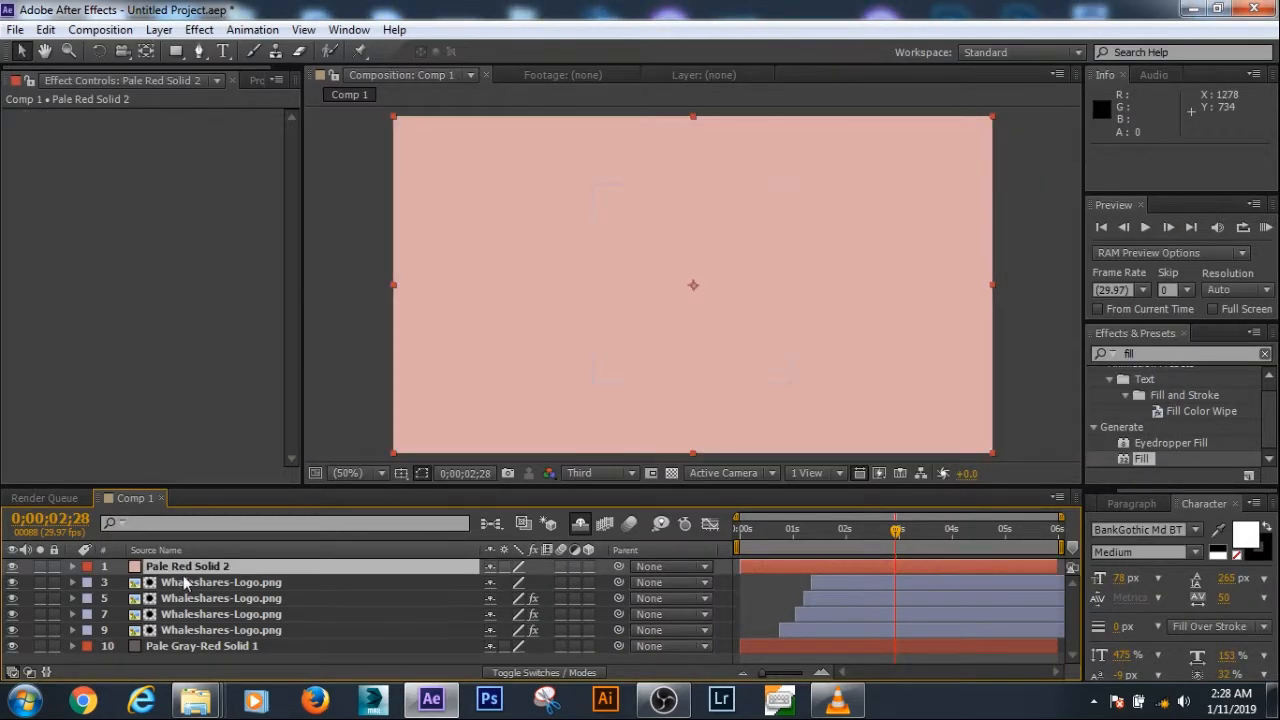
# Find the CC Bubbles effect and apply it to the new pale red solid
pyautogui.click(1160, 354)
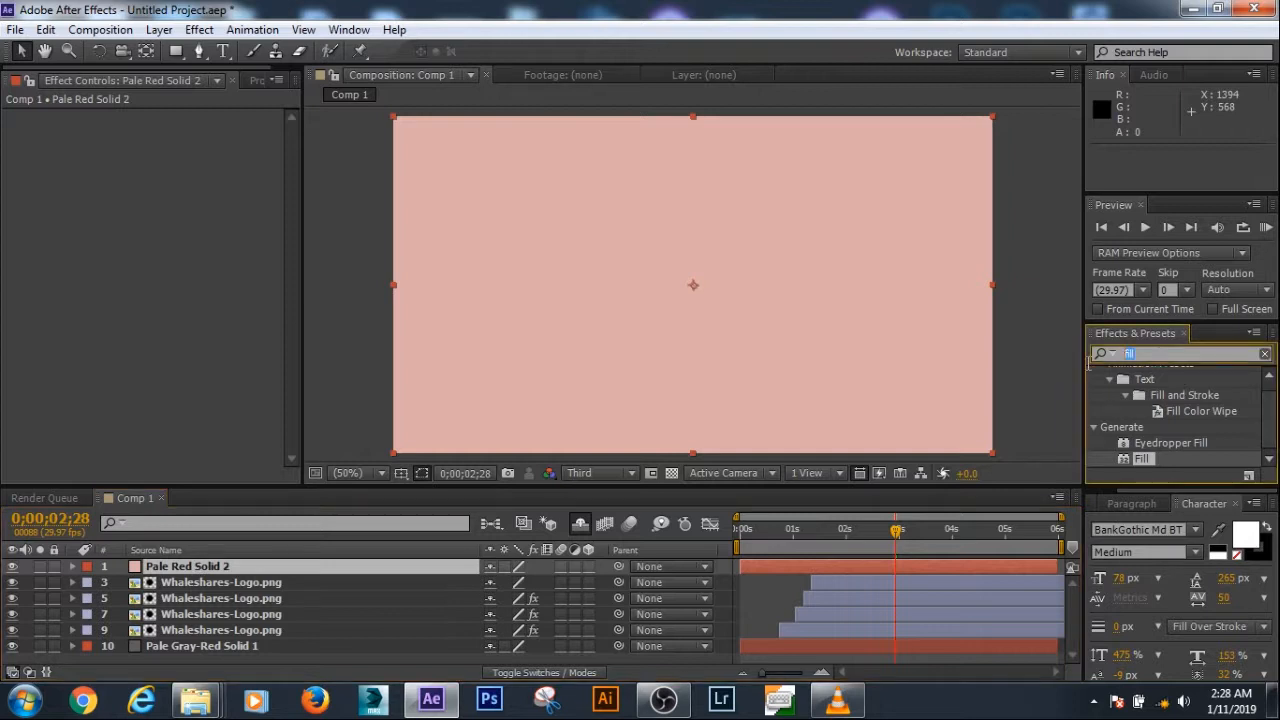
pyautogui.write('cc bu')
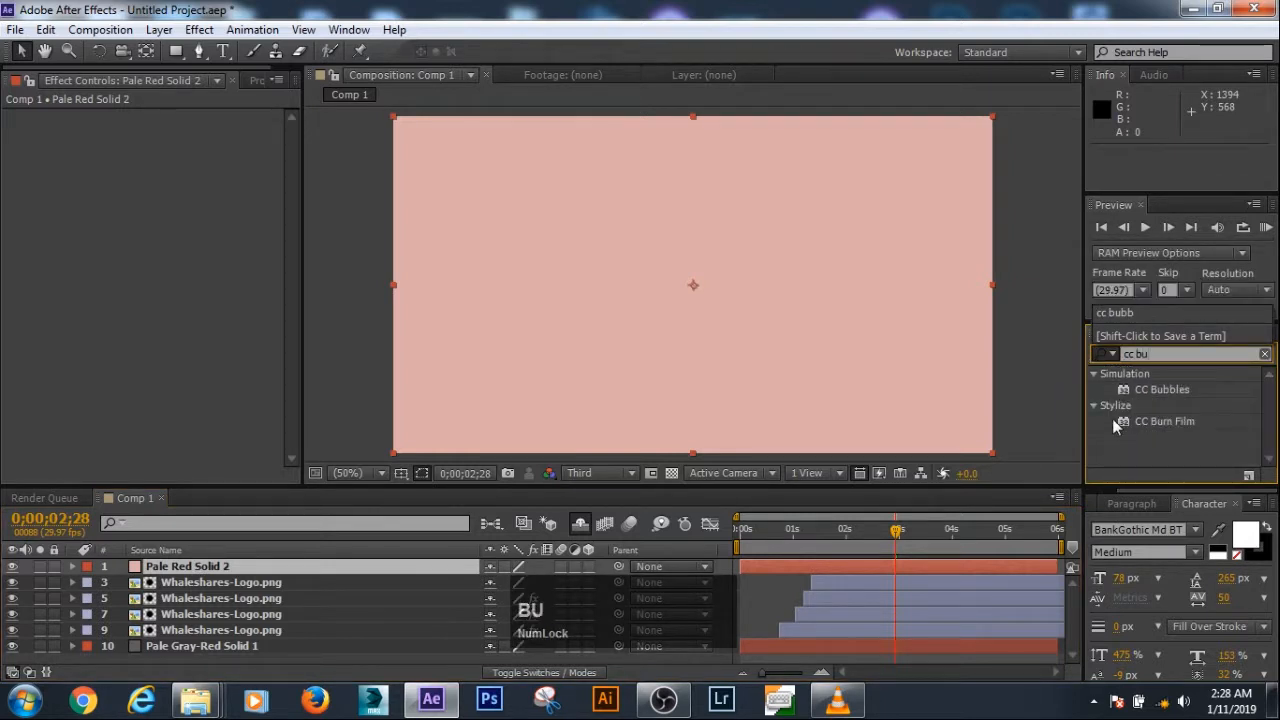
pyautogui.doubleClick(1162, 391)
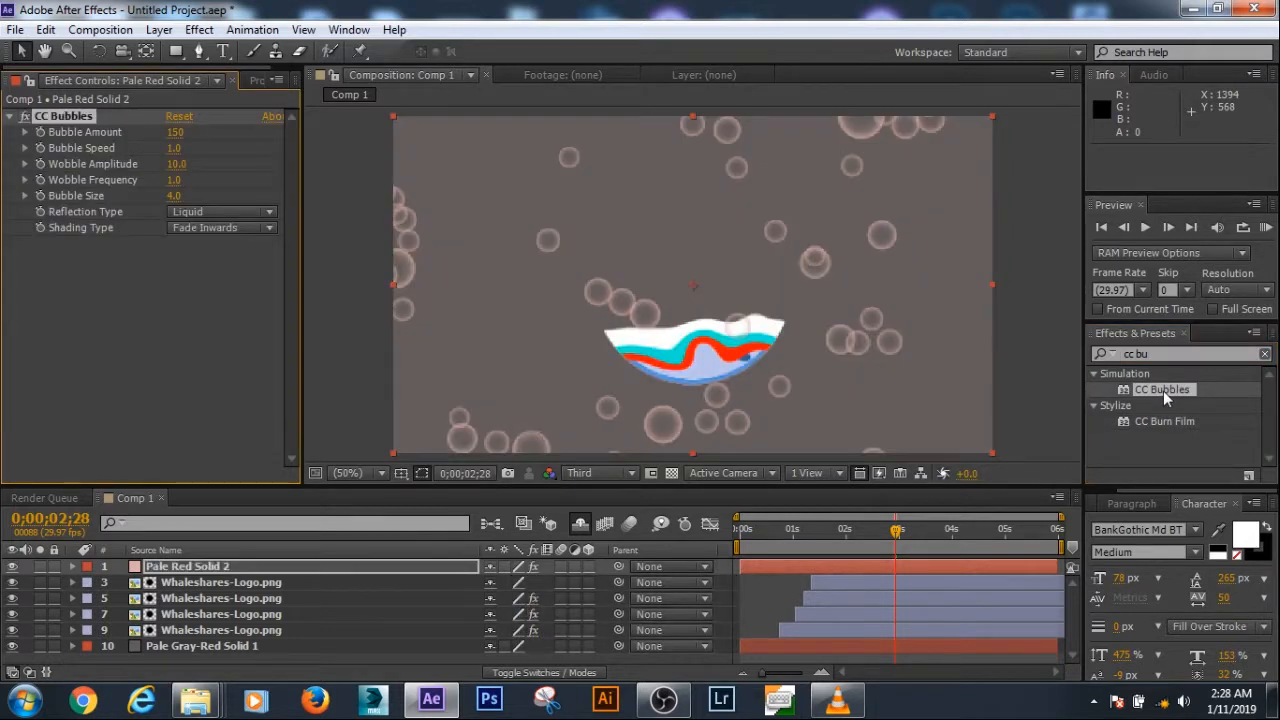
# Scale the bubbles solid down to 61% so the bubbles gather around the logo
pyautogui.click(221, 566)
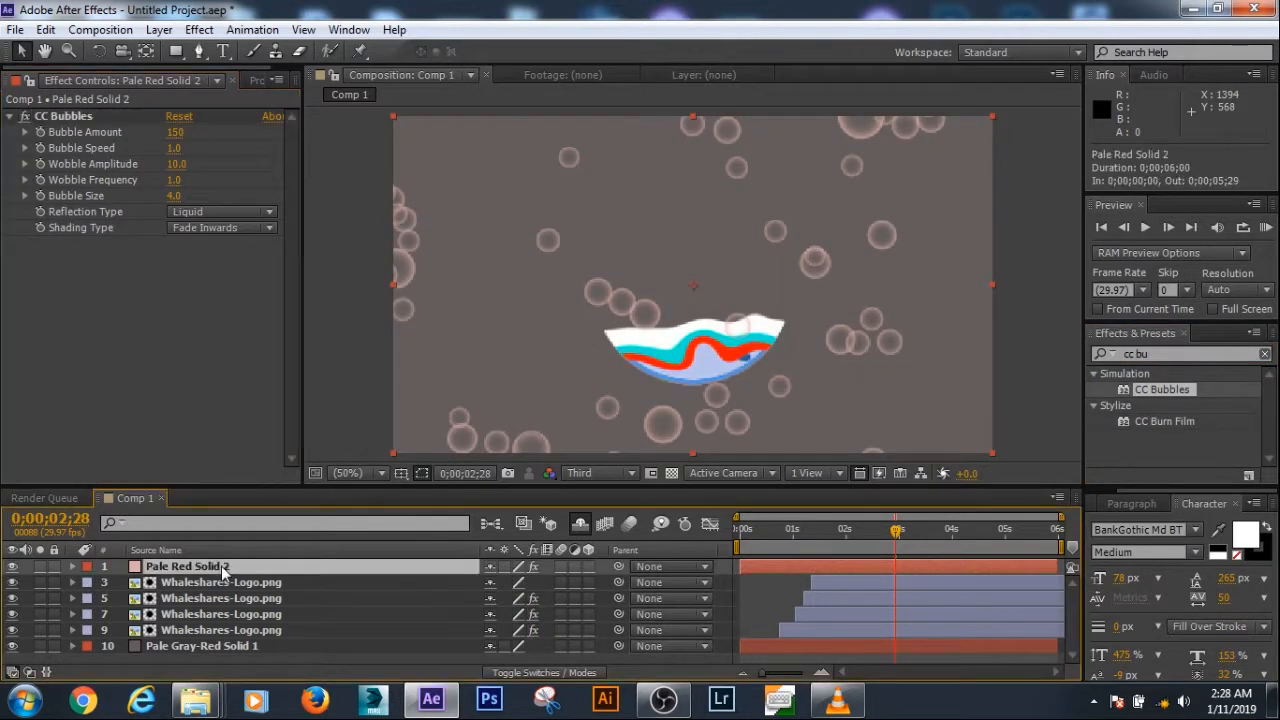
pyautogui.press('s')
pyautogui.moveTo(510, 586); pyautogui.dragTo(475, 588)
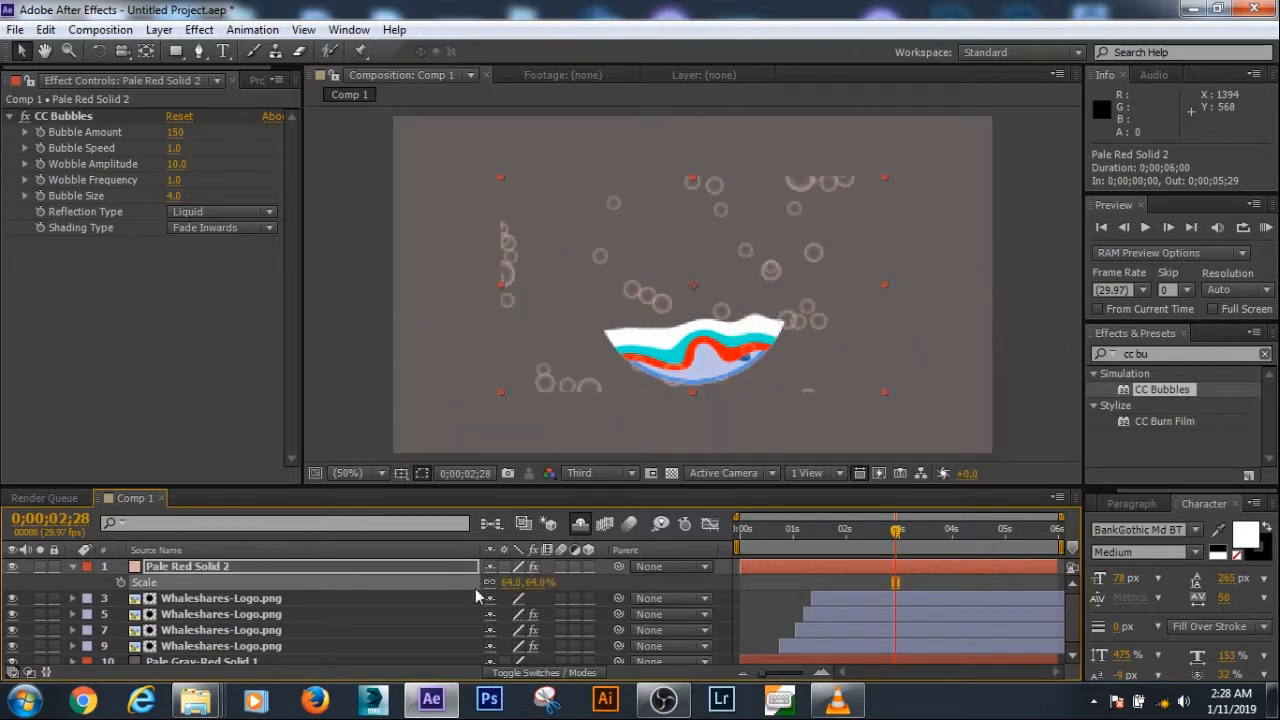
pyautogui.click(513, 582)
pyautogui.write('56')
pyautogui.press('Return')
pyautogui.moveTo(510, 586); pyautogui.dragTo(515, 588)
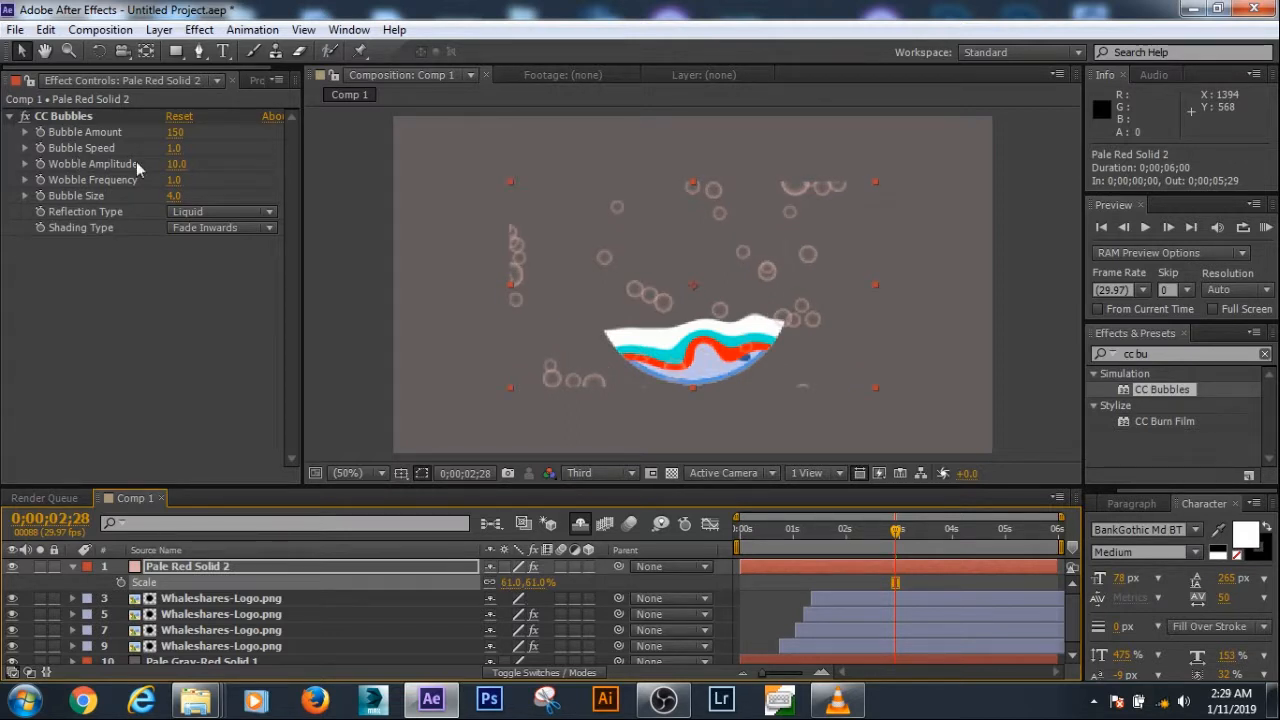
# Change the bubbles solid's color to black in its solid settings
pyautogui.click(180, 568)
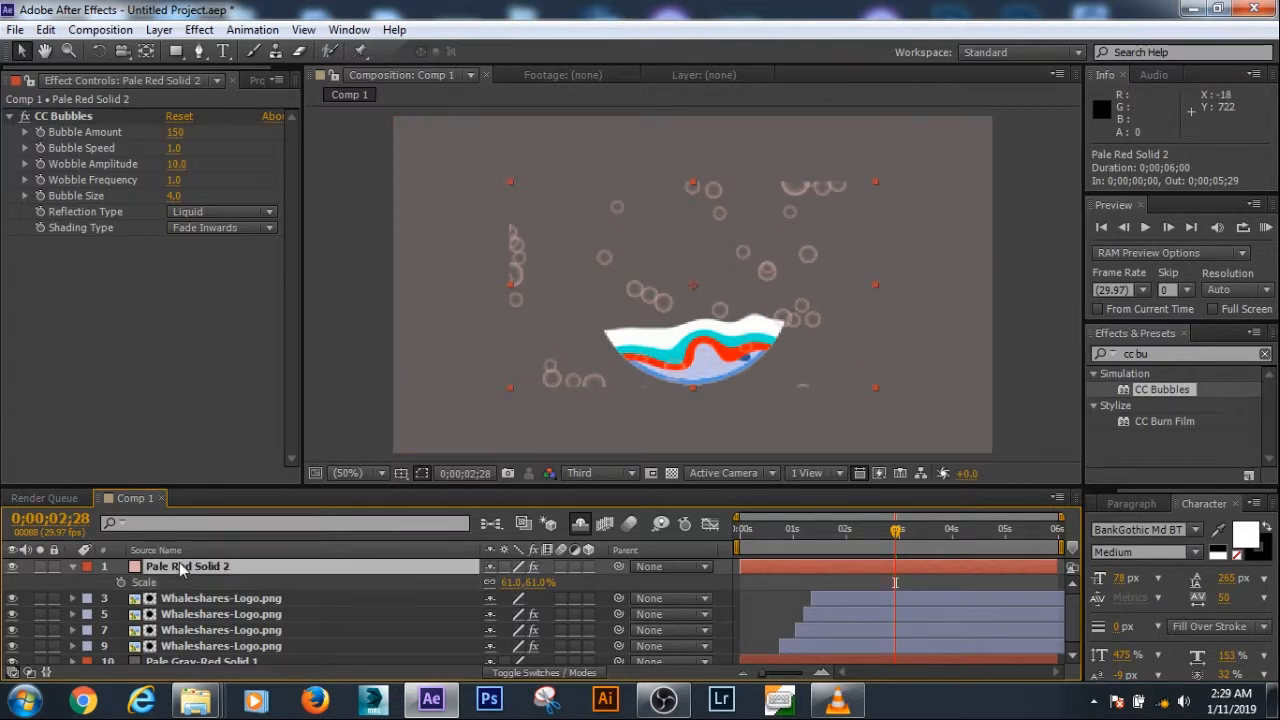
pyautogui.click(159, 29)
pyautogui.click(228, 60)
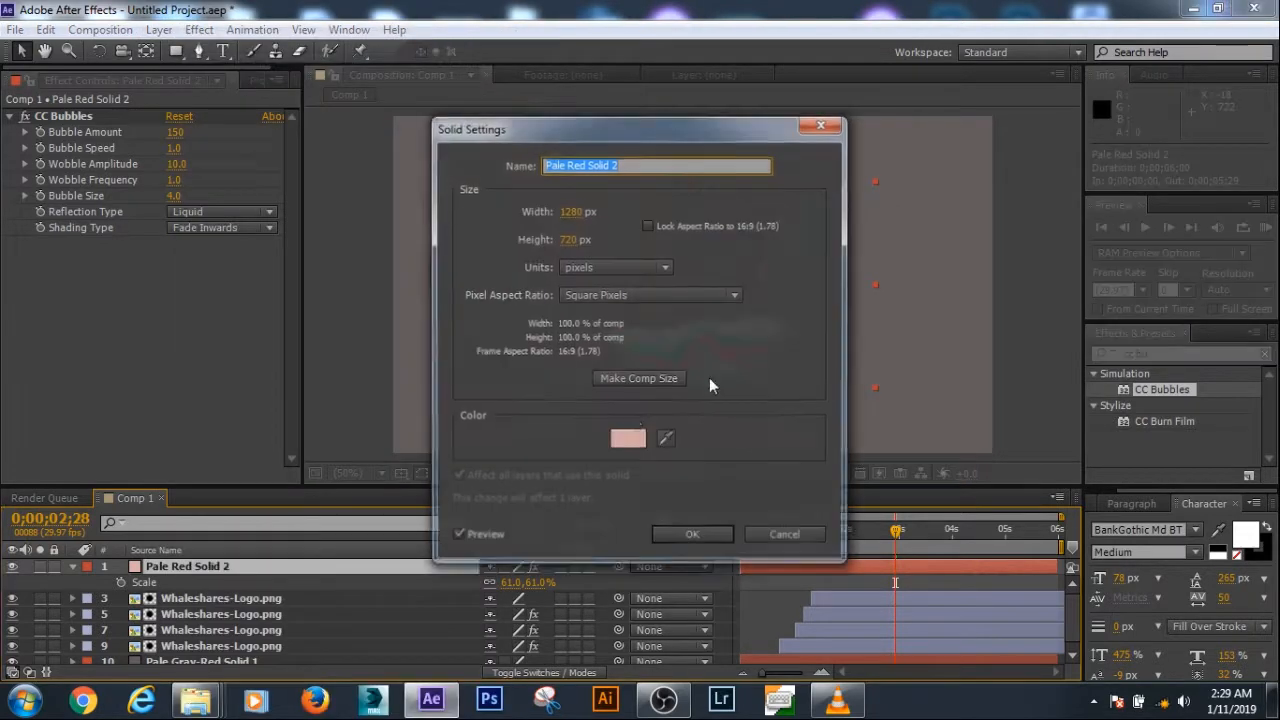
pyautogui.click(622, 441)
pyautogui.click(629, 600)
pyautogui.moveTo(629, 600); pyautogui.dragTo(784, 566)
pyautogui.click(1012, 421)
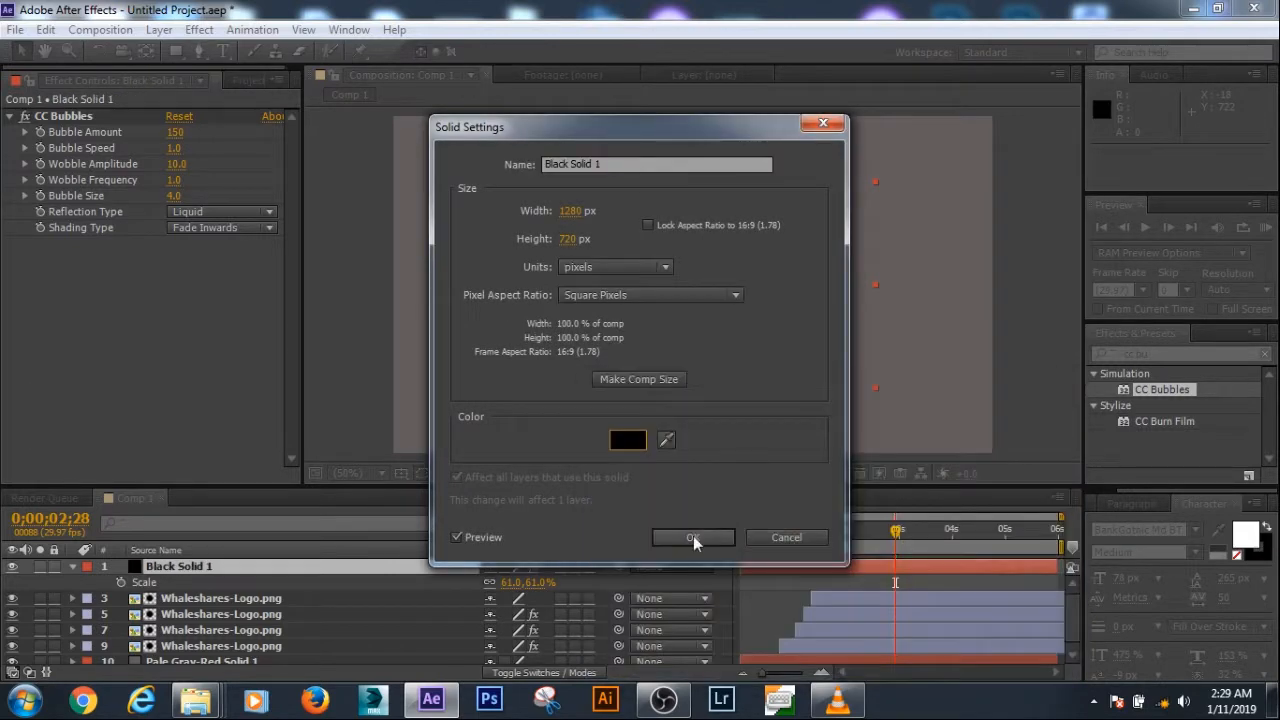
pyautogui.click(693, 536)
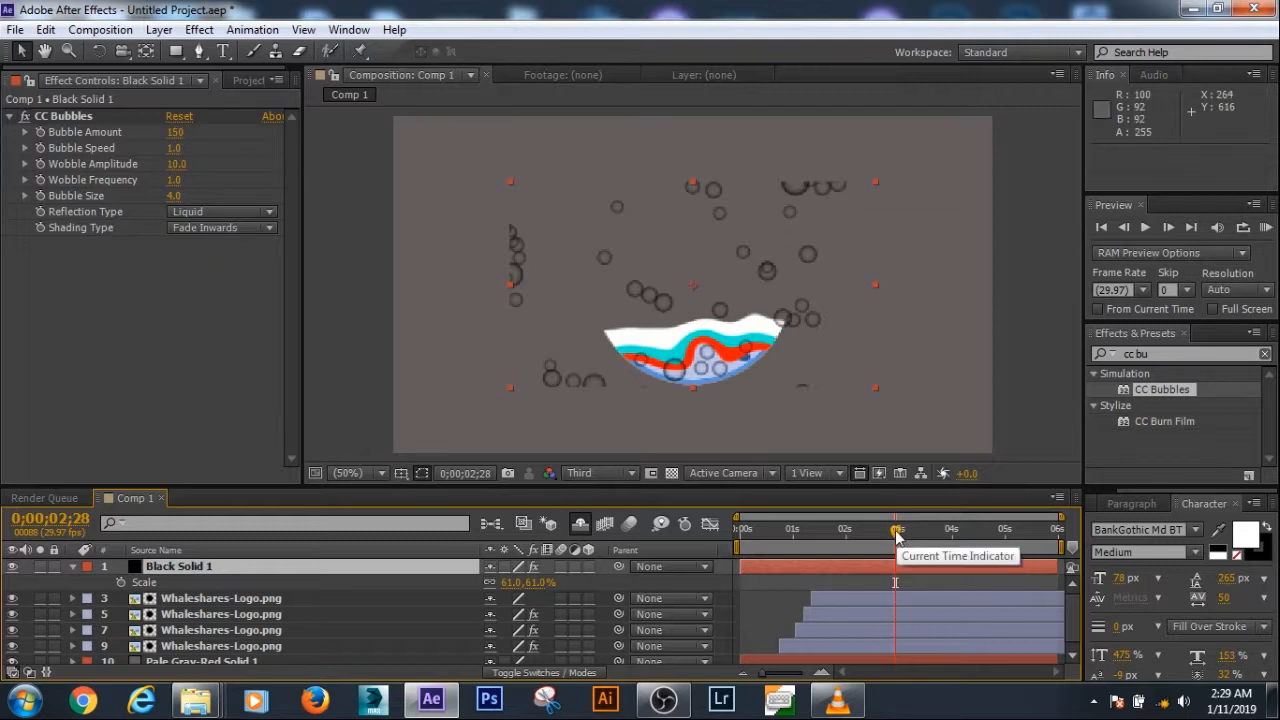
# Keyframe CC Bubbles' Bubble Amount at 150 at 0;00;05;22 and 0 at 0;00;05;29, and collapse the solid's properties
pyautogui.moveTo(896, 533); pyautogui.dragTo(1045, 538)
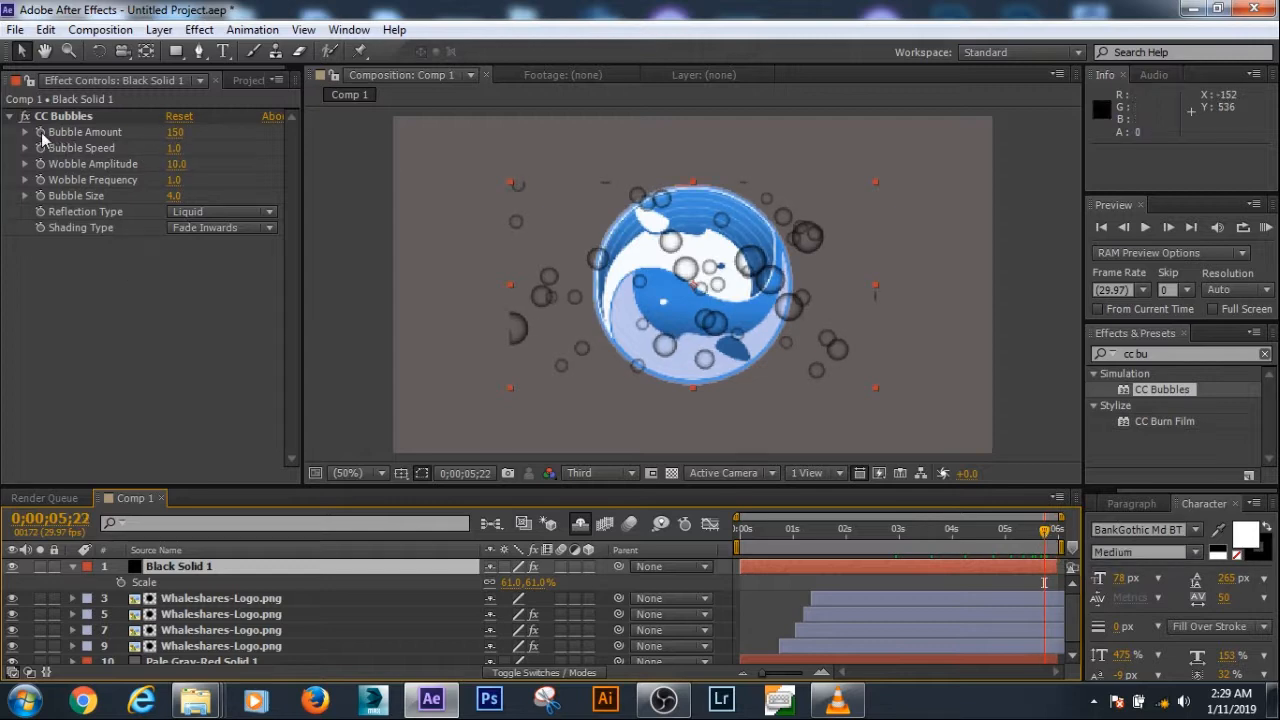
pyautogui.click(40, 137)
pyautogui.click(1055, 535)
pyautogui.moveTo(1055, 530); pyautogui.dragTo(1061, 531)
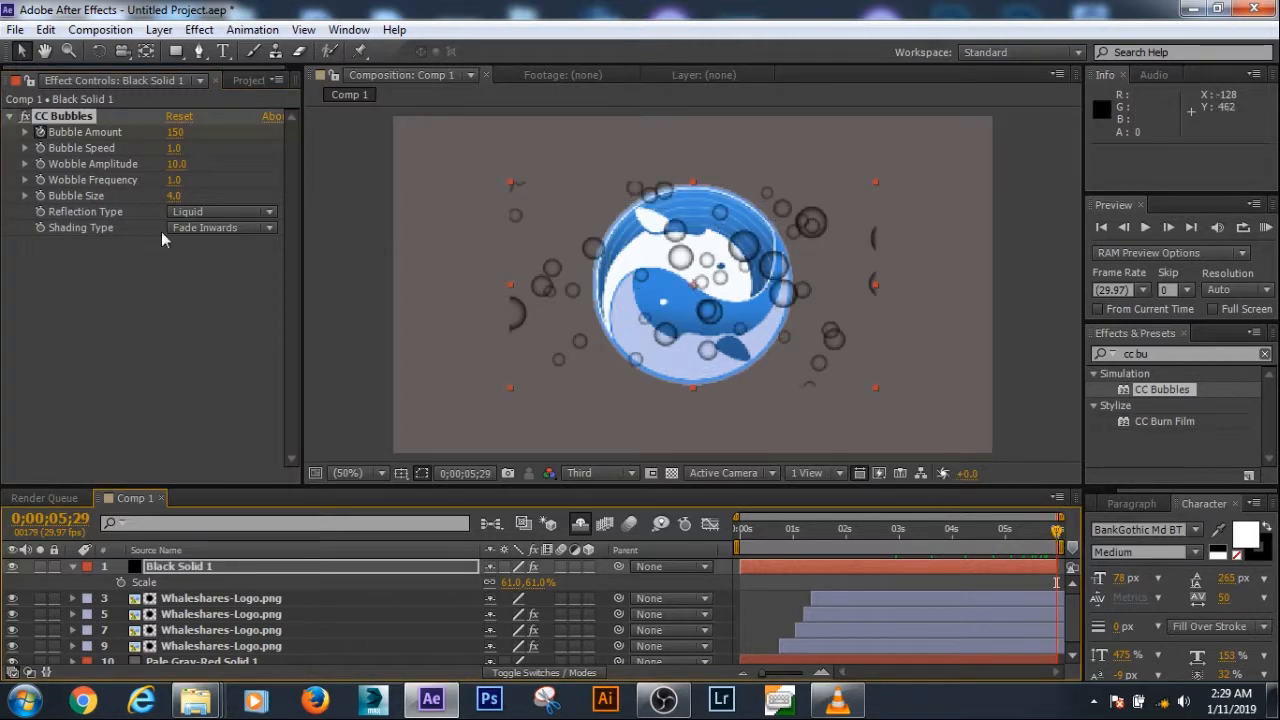
pyautogui.click(175, 132)
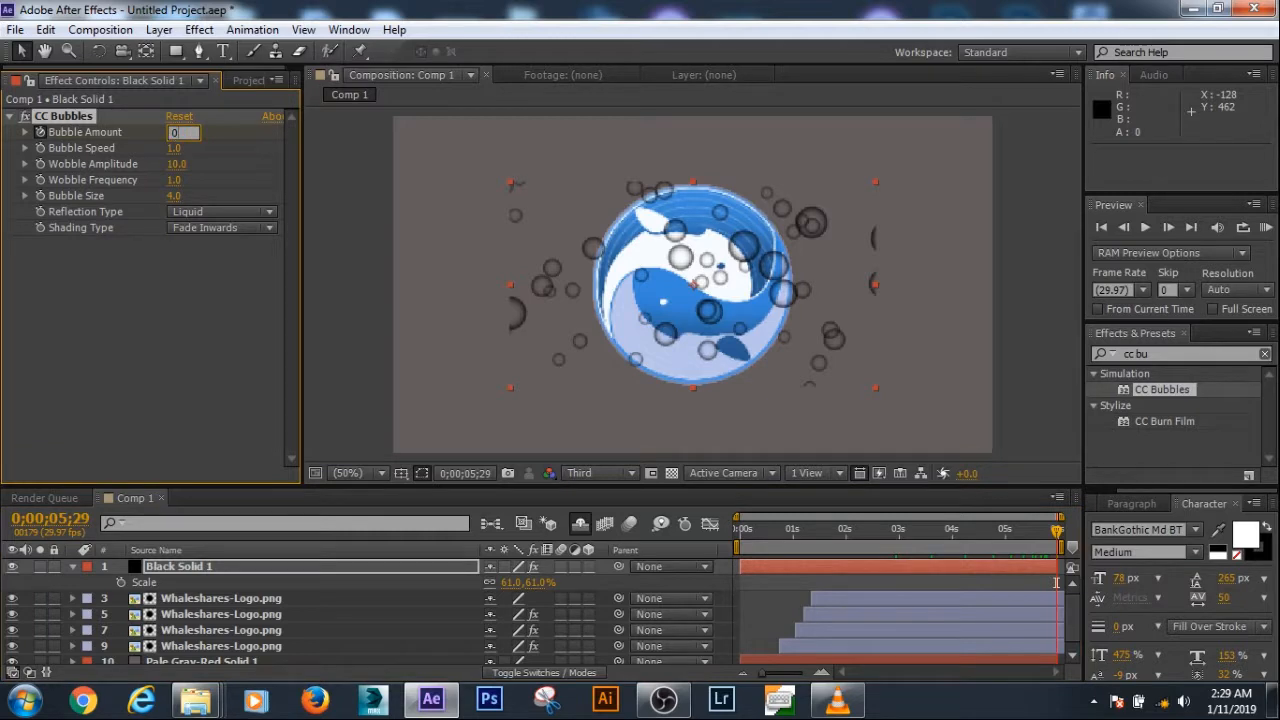
pyautogui.press('Return')
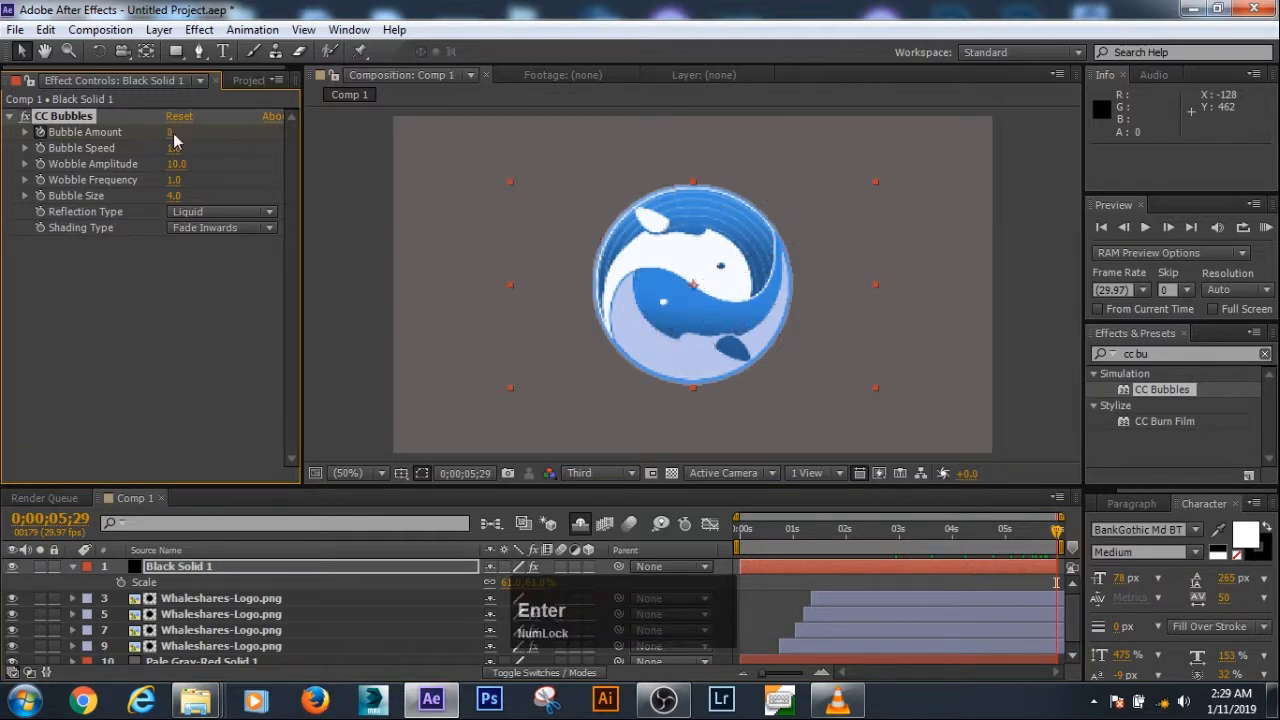
pyautogui.click(72, 566)
pyautogui.click(168, 570)
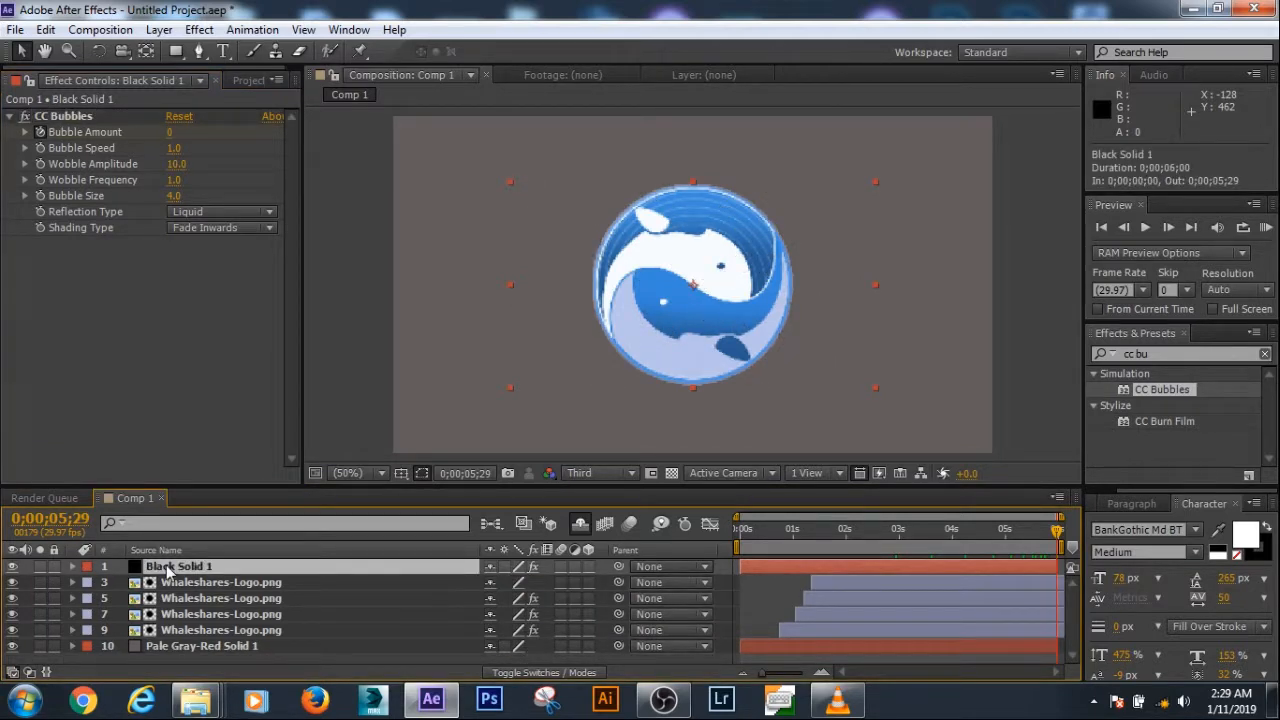
# Duplicate the black bubbles solid and set the copy's CC Bubbles Shading Type to Lighten
pyautogui.hotkey('ctrl', 'd')
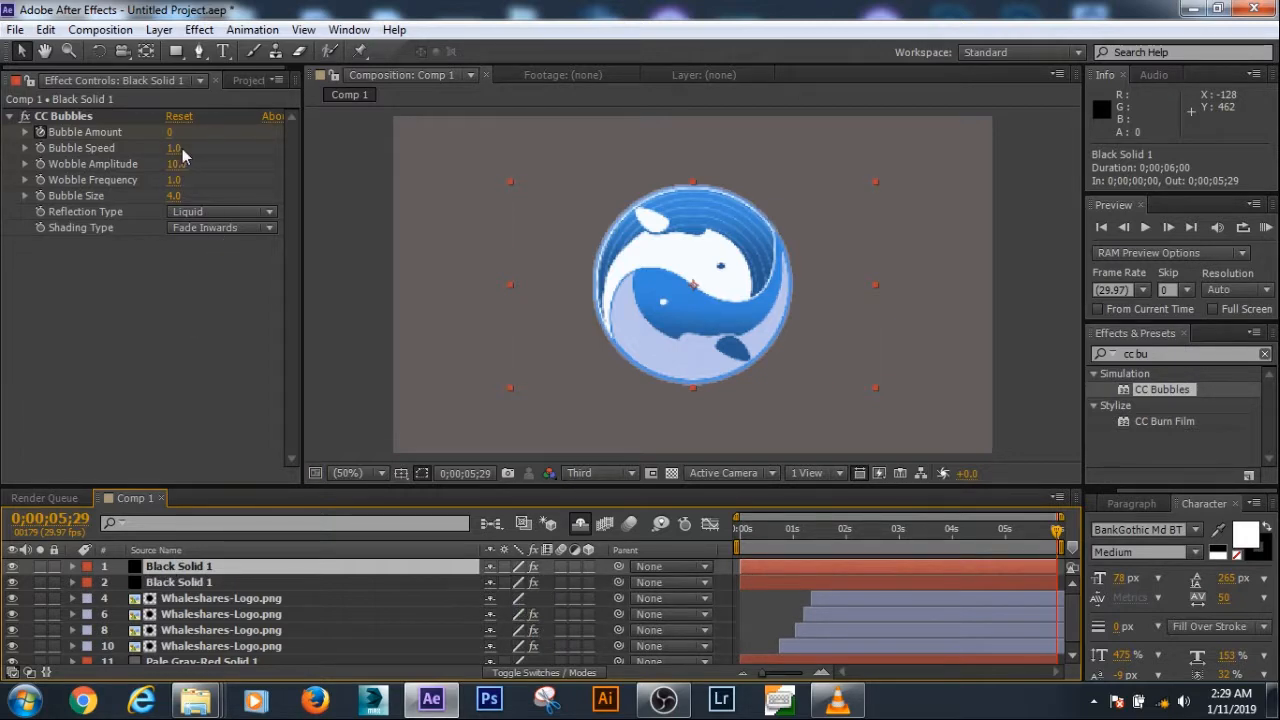
pyautogui.click(202, 210)
pyautogui.click(194, 252)
pyautogui.click(199, 231)
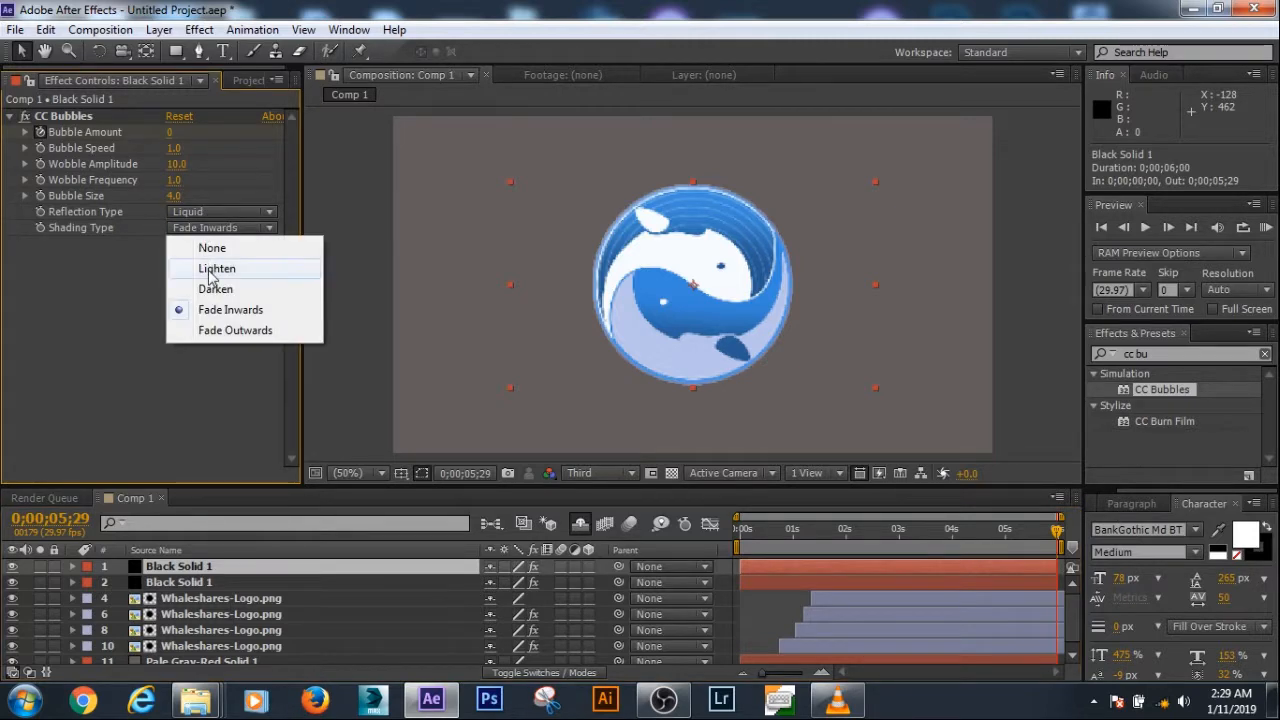
pyautogui.click(213, 267)
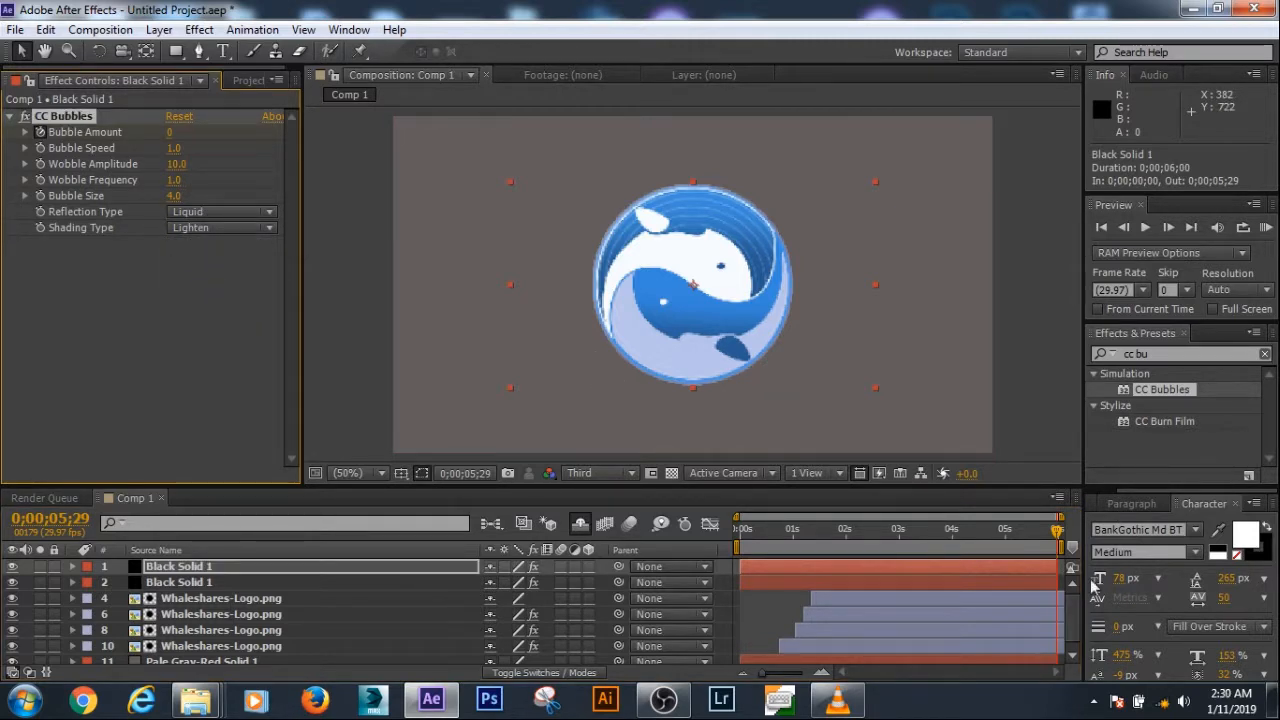
# Set the duplicated bubbles layer's Bubble Speed to 2 and shift the layer 12 frames earlier in time
pyautogui.moveTo(1057, 530); pyautogui.dragTo(918, 535)
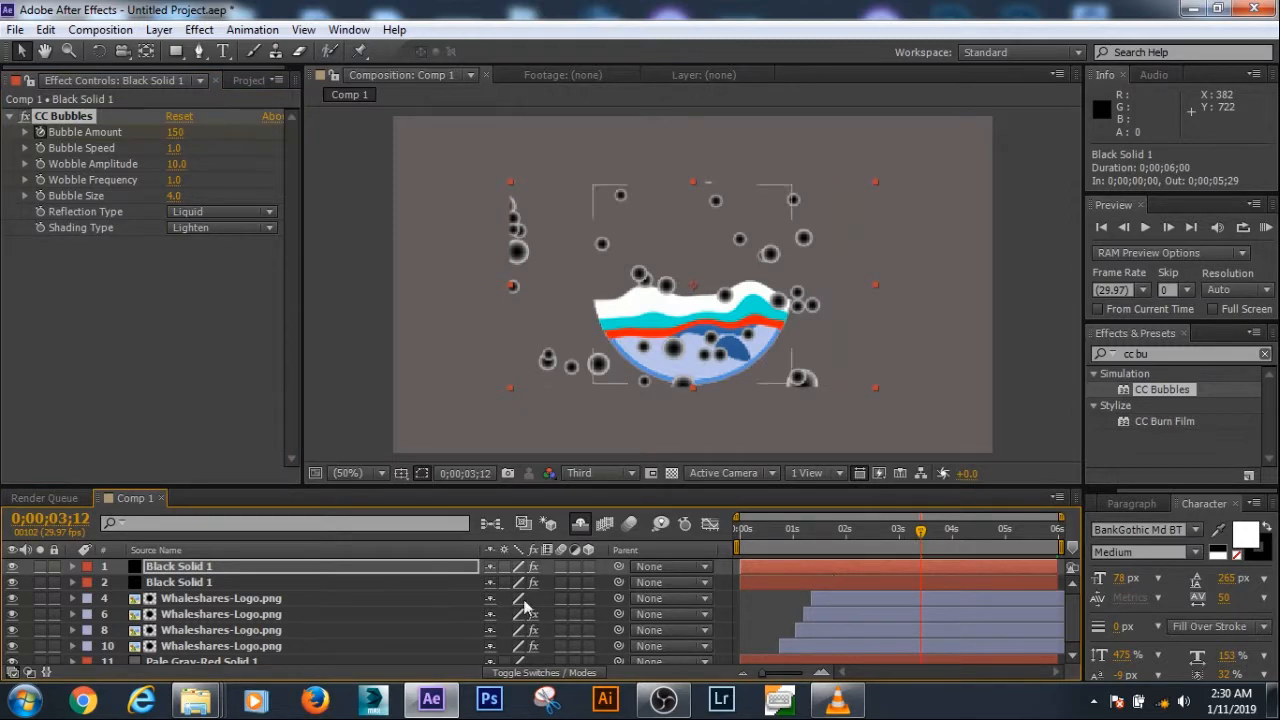
pyautogui.click(174, 148)
pyautogui.write('2')
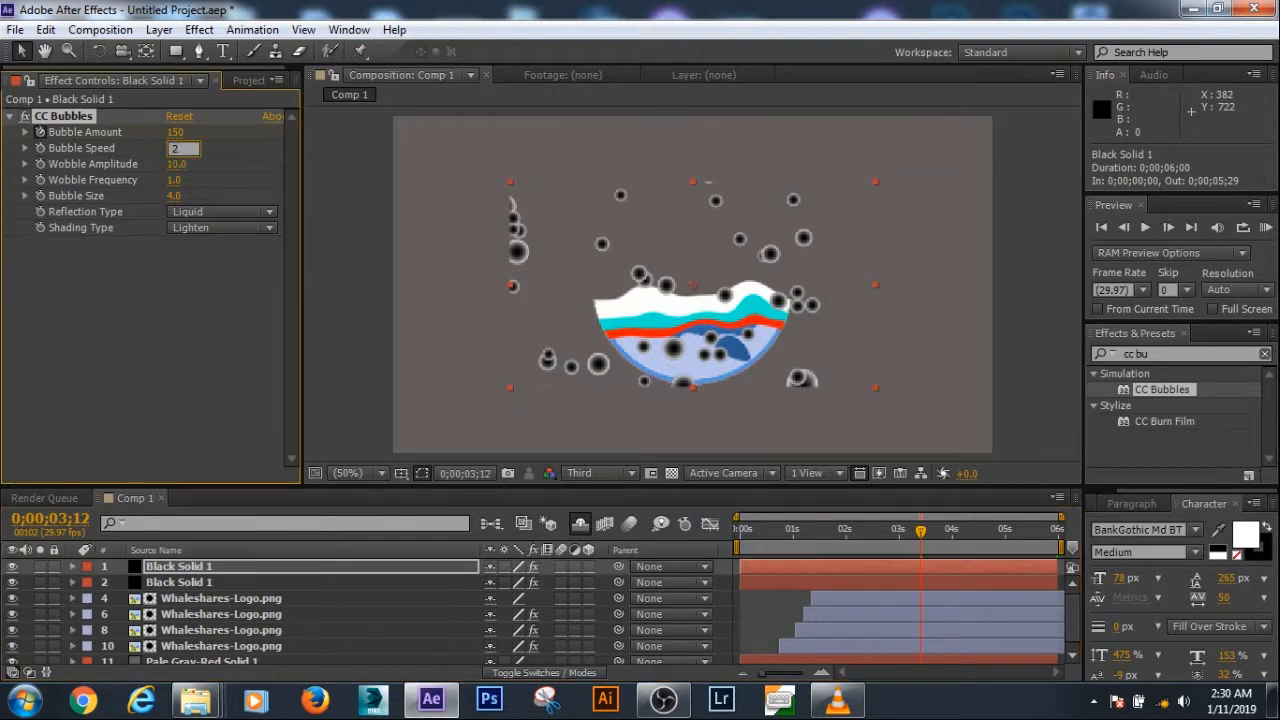
pyautogui.press('Return')
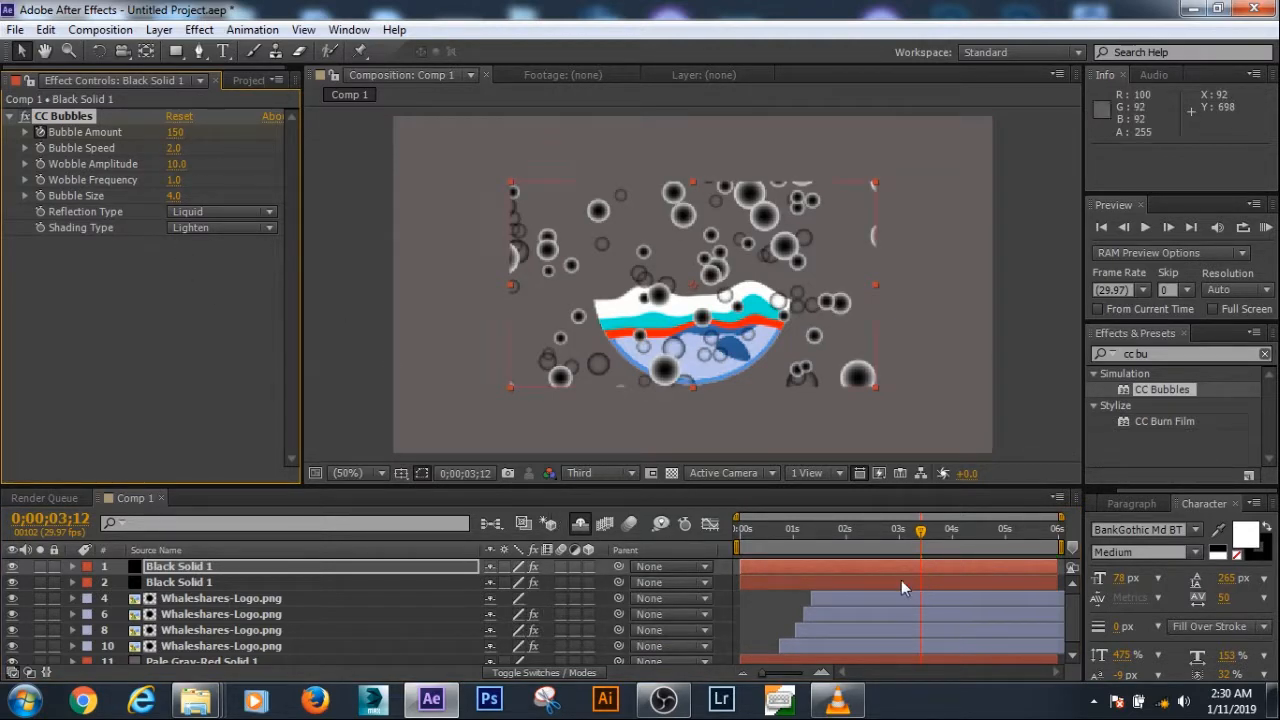
pyautogui.moveTo(896, 567); pyautogui.dragTo(873, 566)
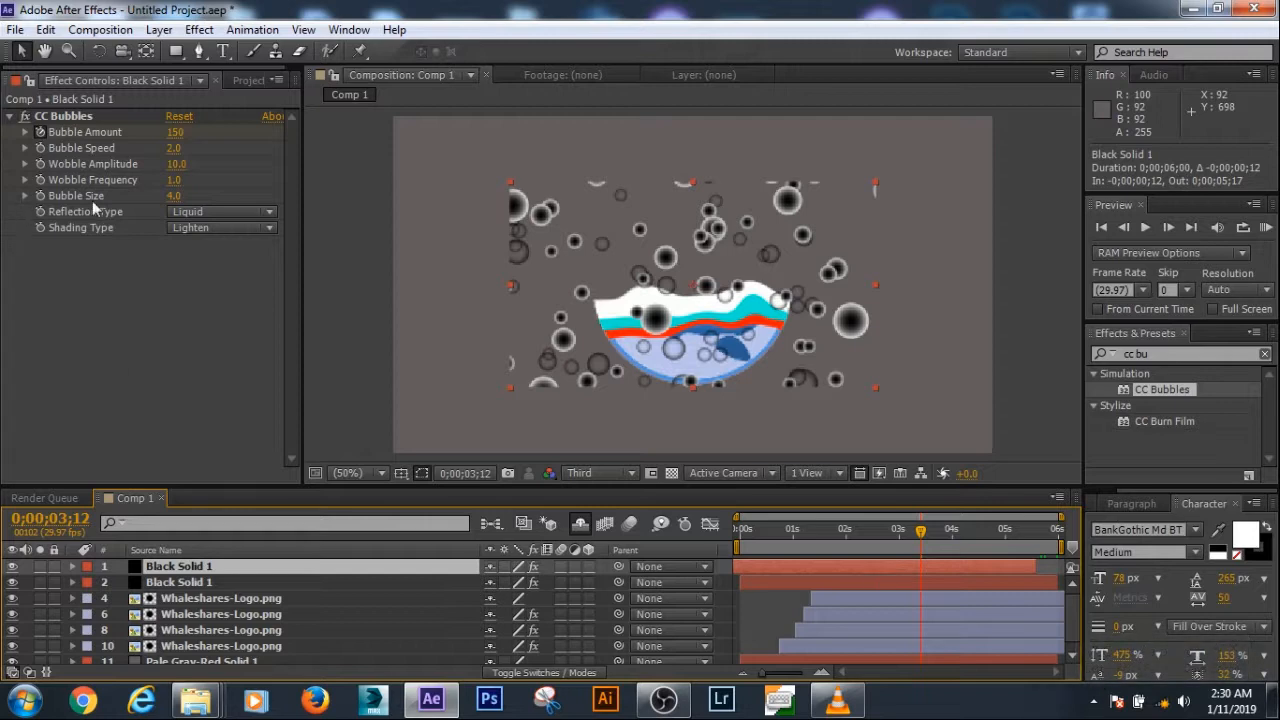
# Try the Darken, Fade Inwards and Fade Outwards shading types on the duplicated bubbles layer and return it to Lighten
pyautogui.click(195, 228)
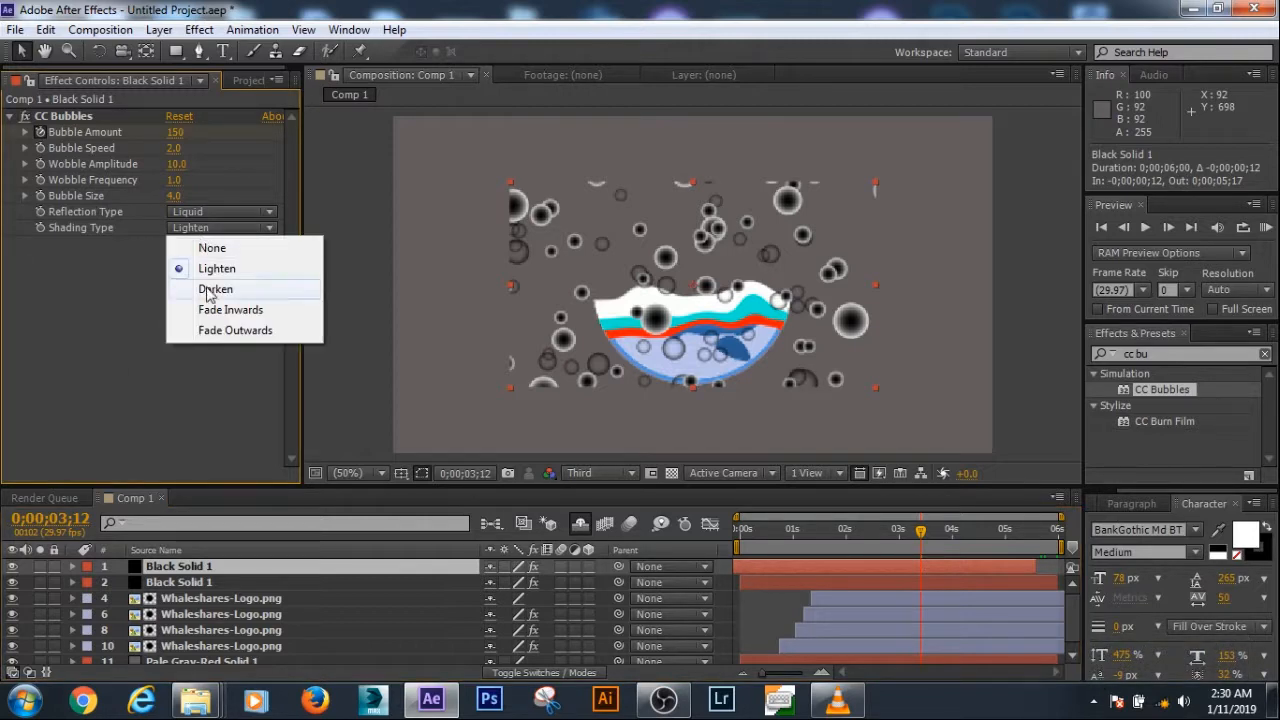
pyautogui.click(205, 291)
pyautogui.click(214, 227)
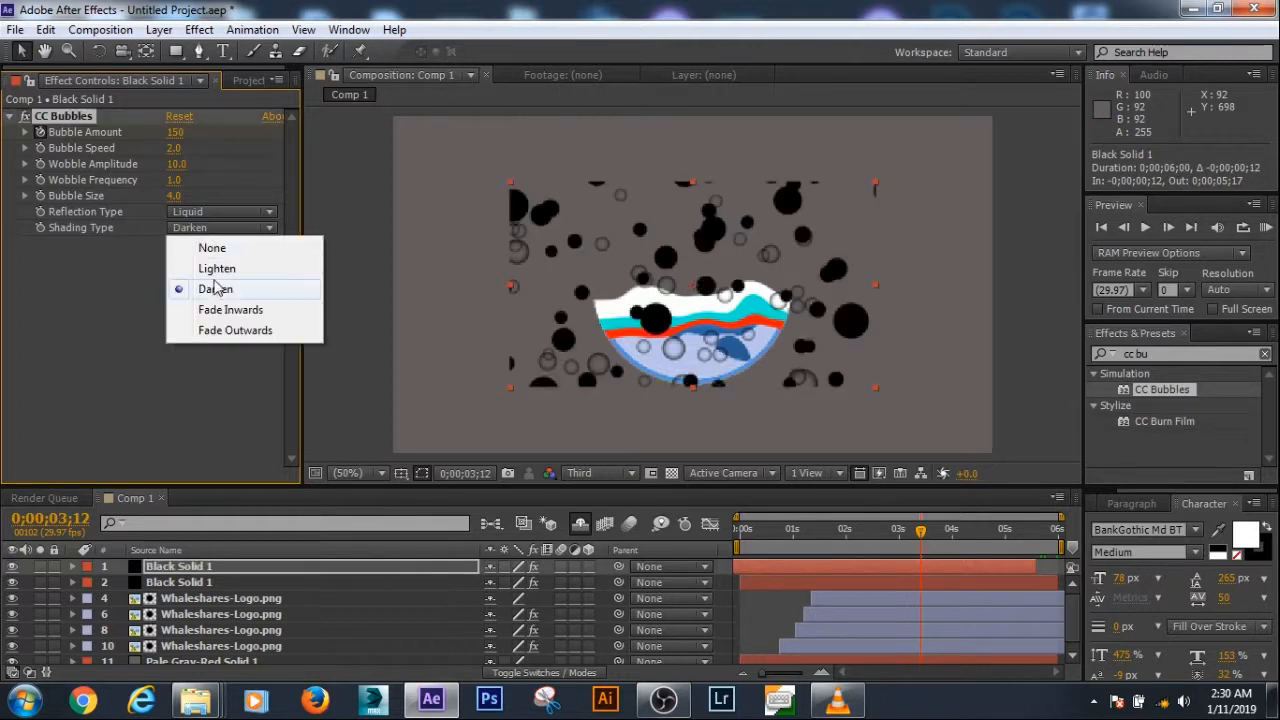
pyautogui.click(218, 310)
pyautogui.click(214, 228)
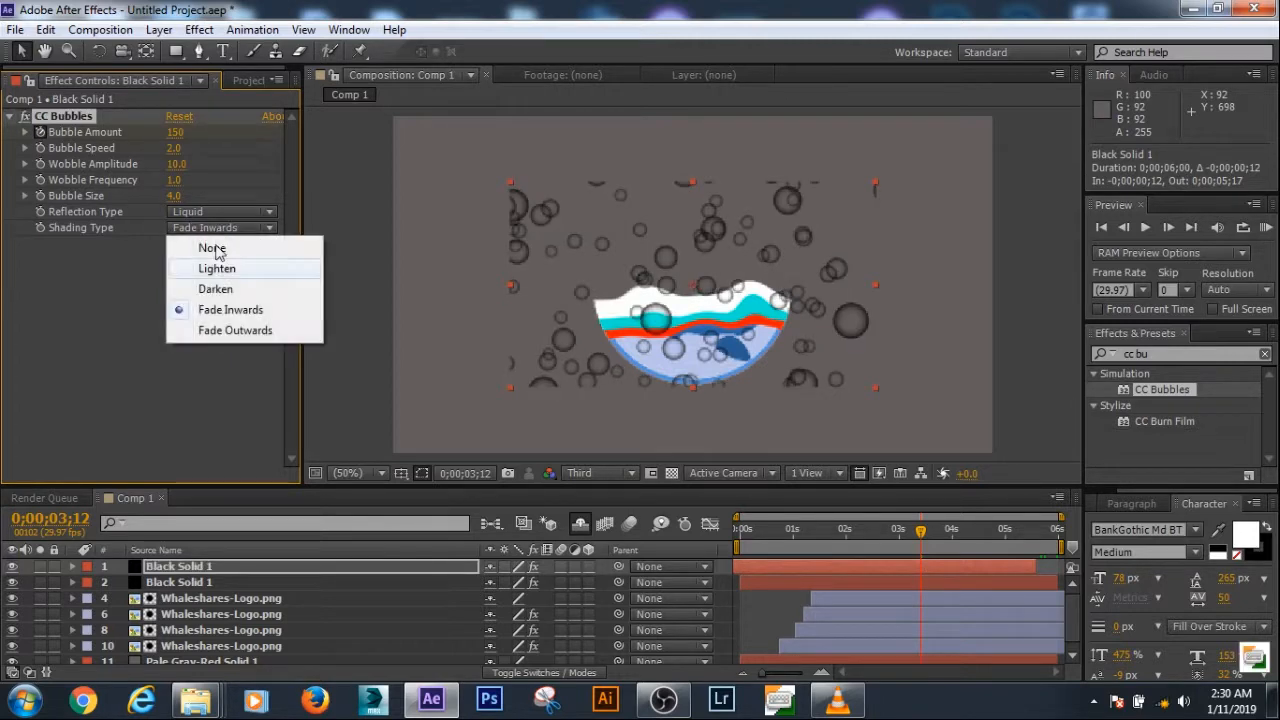
pyautogui.click(224, 332)
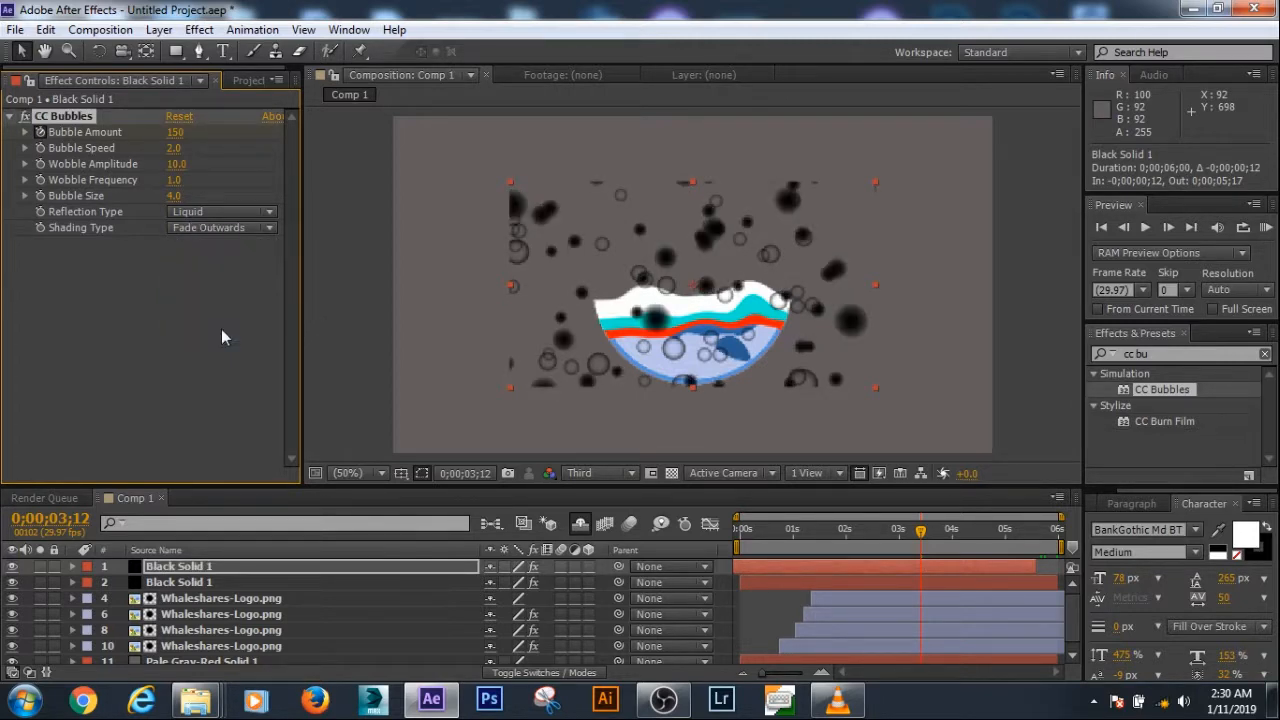
pyautogui.click(226, 227)
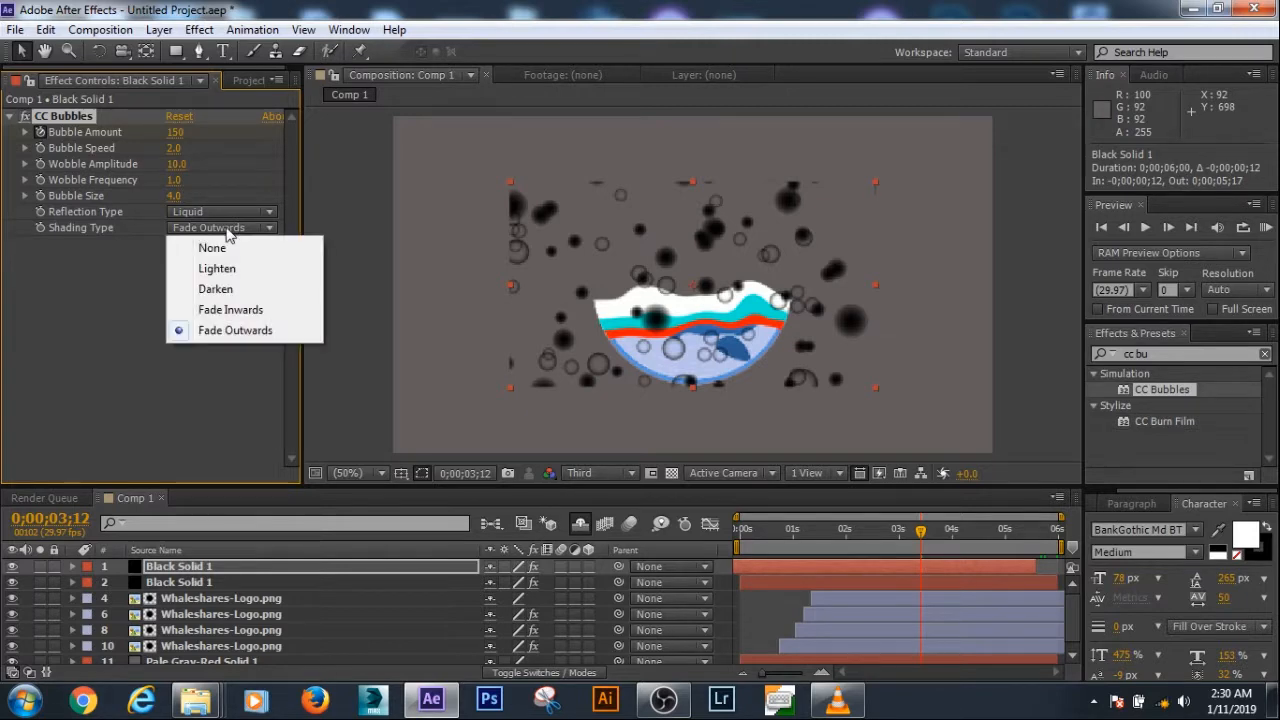
pyautogui.click(217, 268)
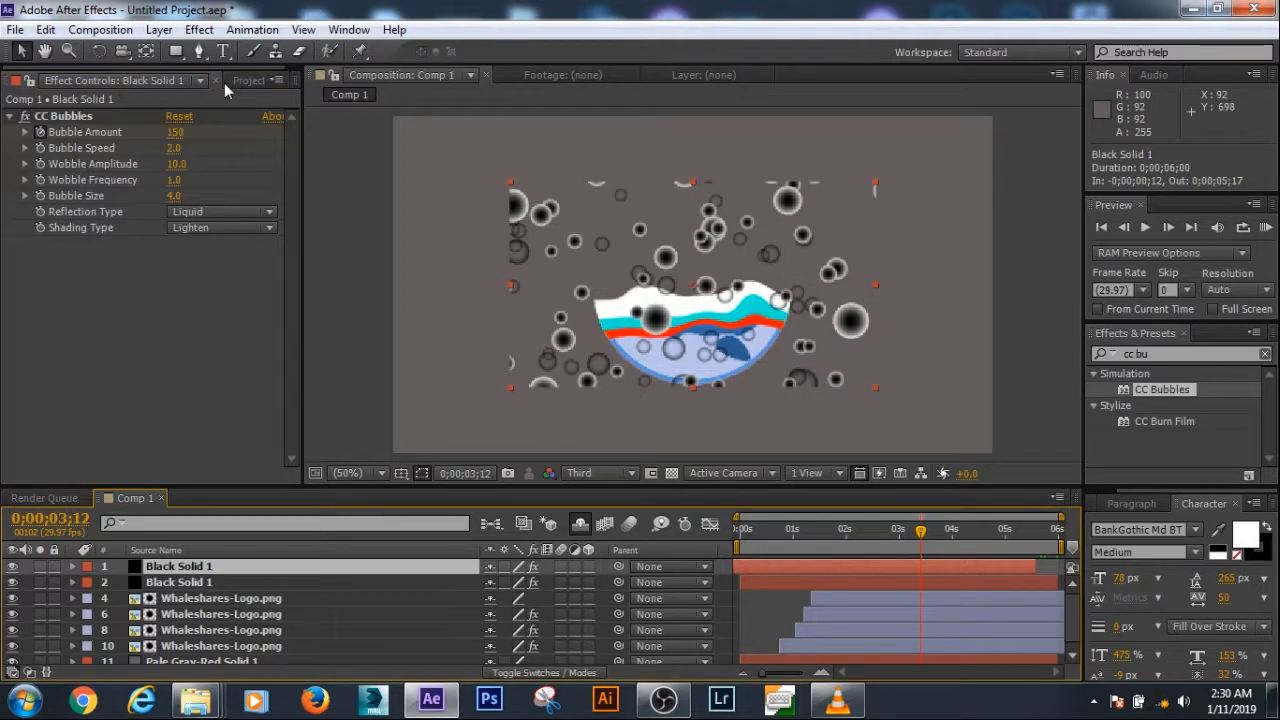
# Change the duplicated bubbles solid's color to white (FAFAFA) in its solid settings and check the bubbles at 0;00;03;07
pyautogui.click(159, 29)
pyautogui.click(245, 65)
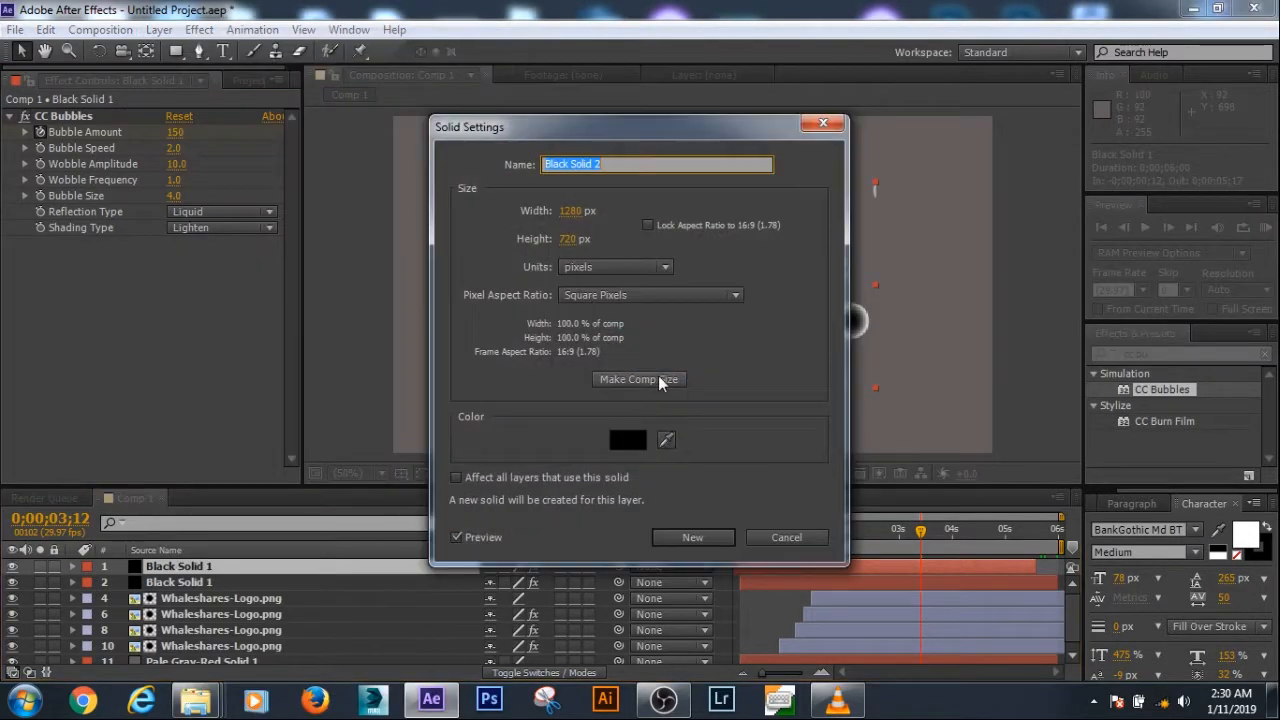
pyautogui.click(620, 437)
pyautogui.click(602, 426)
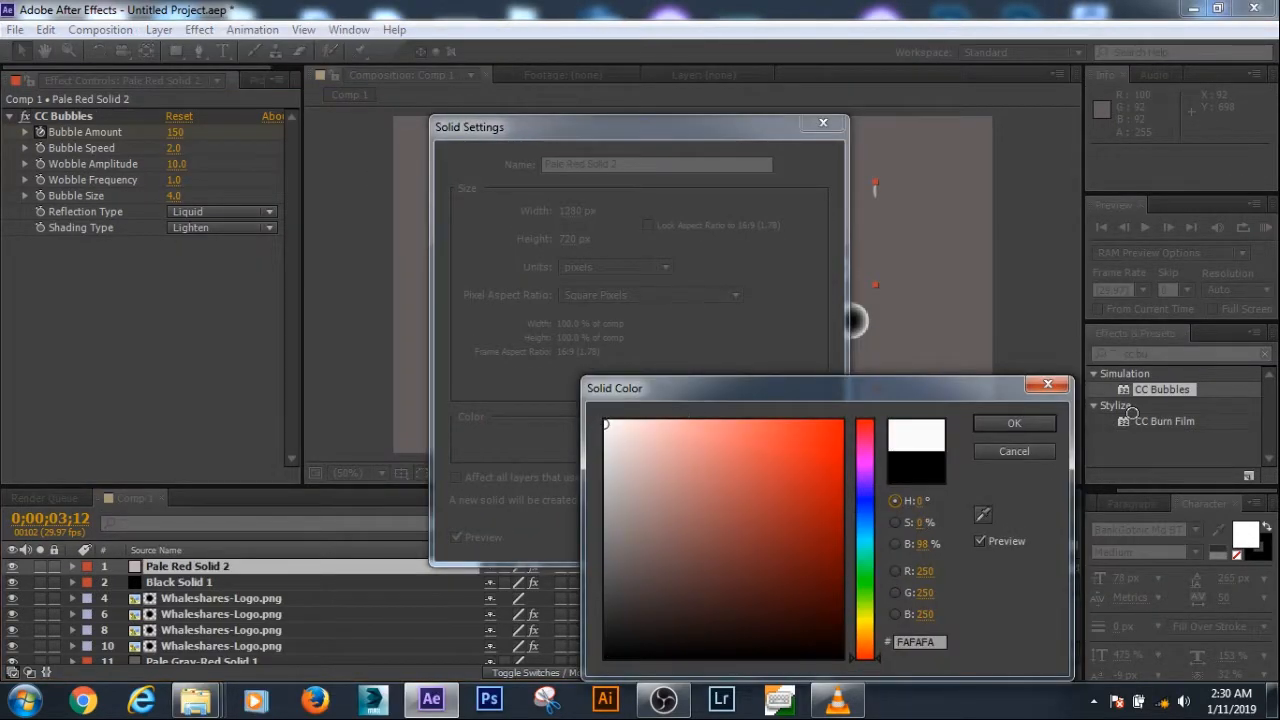
pyautogui.click(1014, 423)
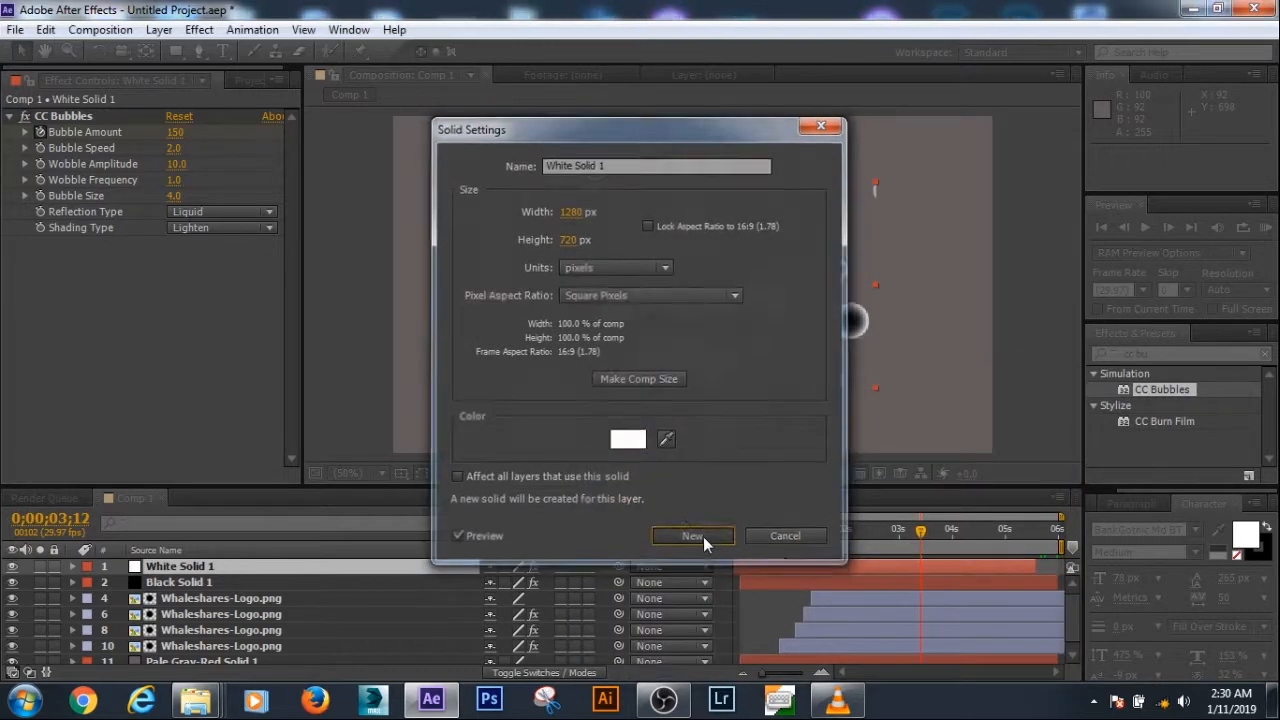
pyautogui.click(703, 537)
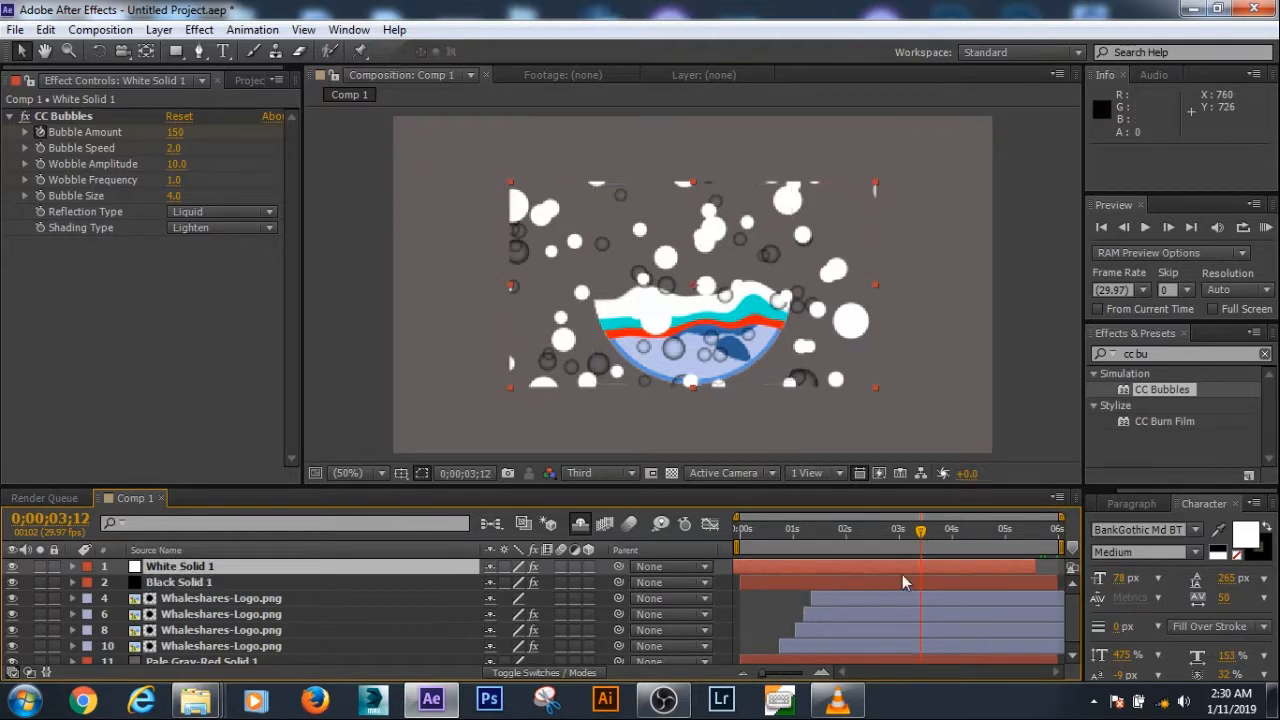
pyautogui.moveTo(922, 538); pyautogui.dragTo(912, 540)
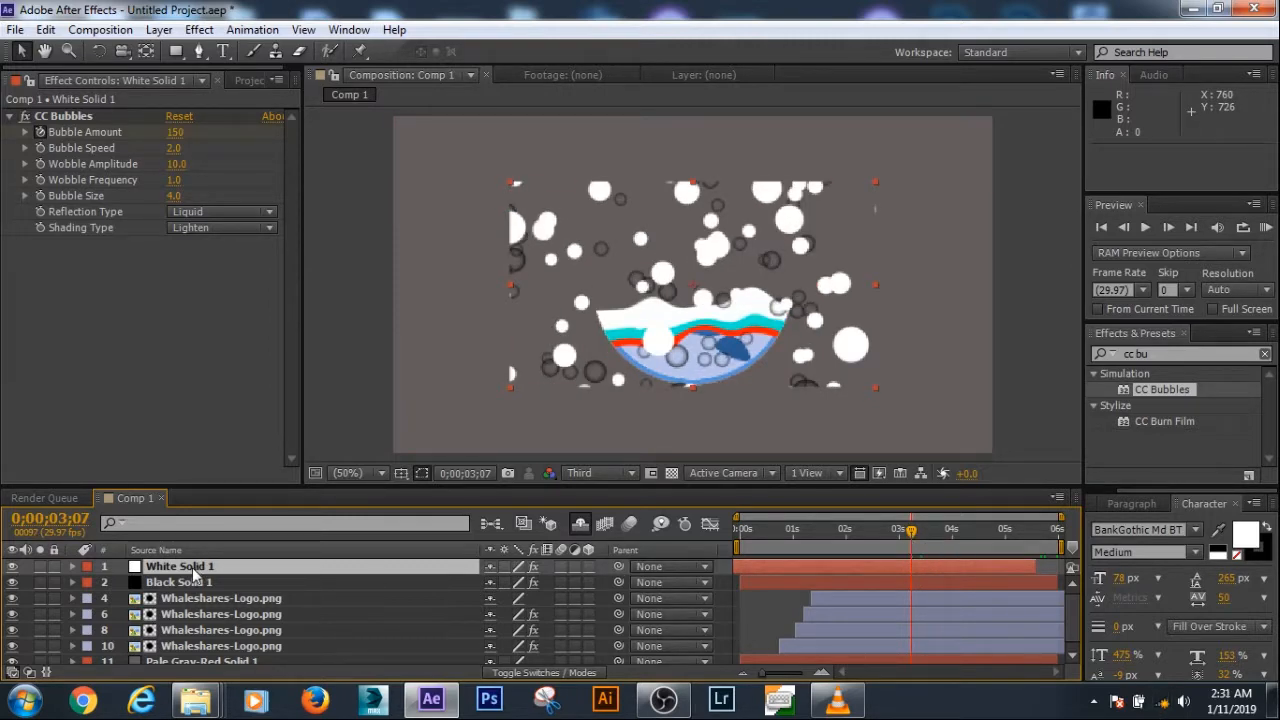
# Pre-compose the white and black bubbles solids together as Pre-comp 1, moving all attributes into the new composition
pyautogui.click(180, 582)
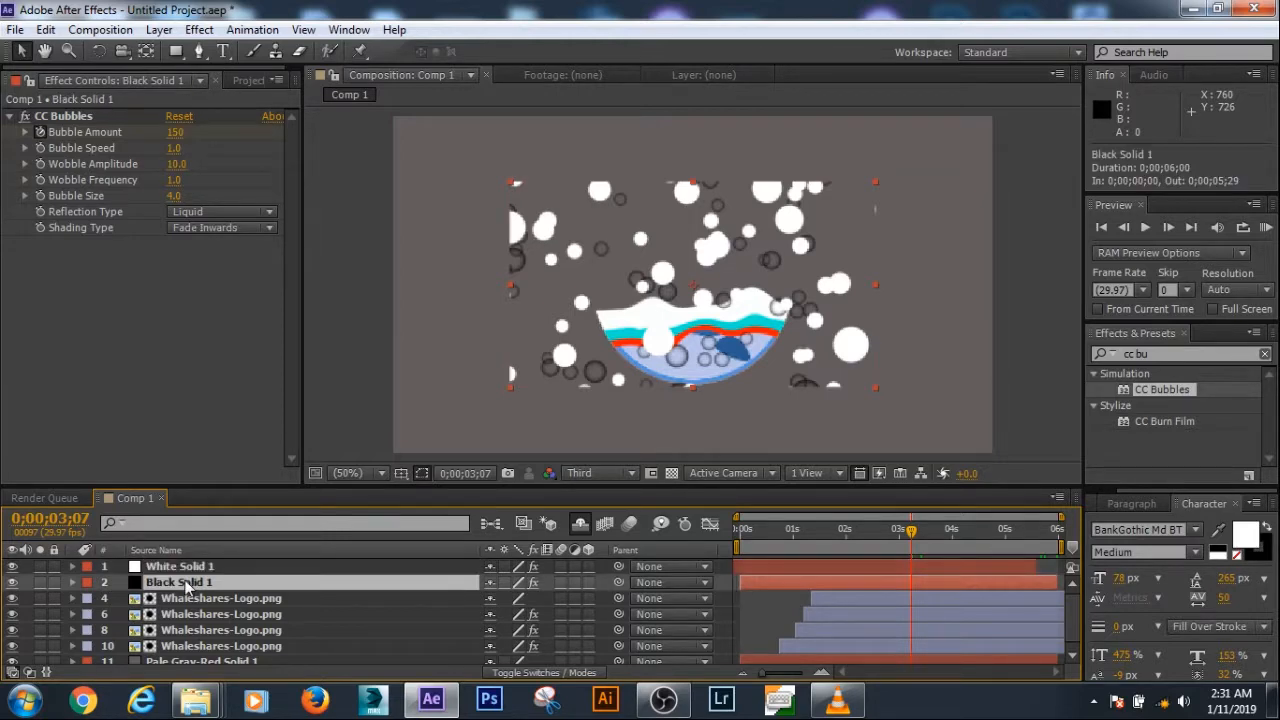
pyautogui.keyDown('ctrl'); pyautogui.click(190, 568); pyautogui.keyUp('ctrl')
pyautogui.rightClick(194, 570)
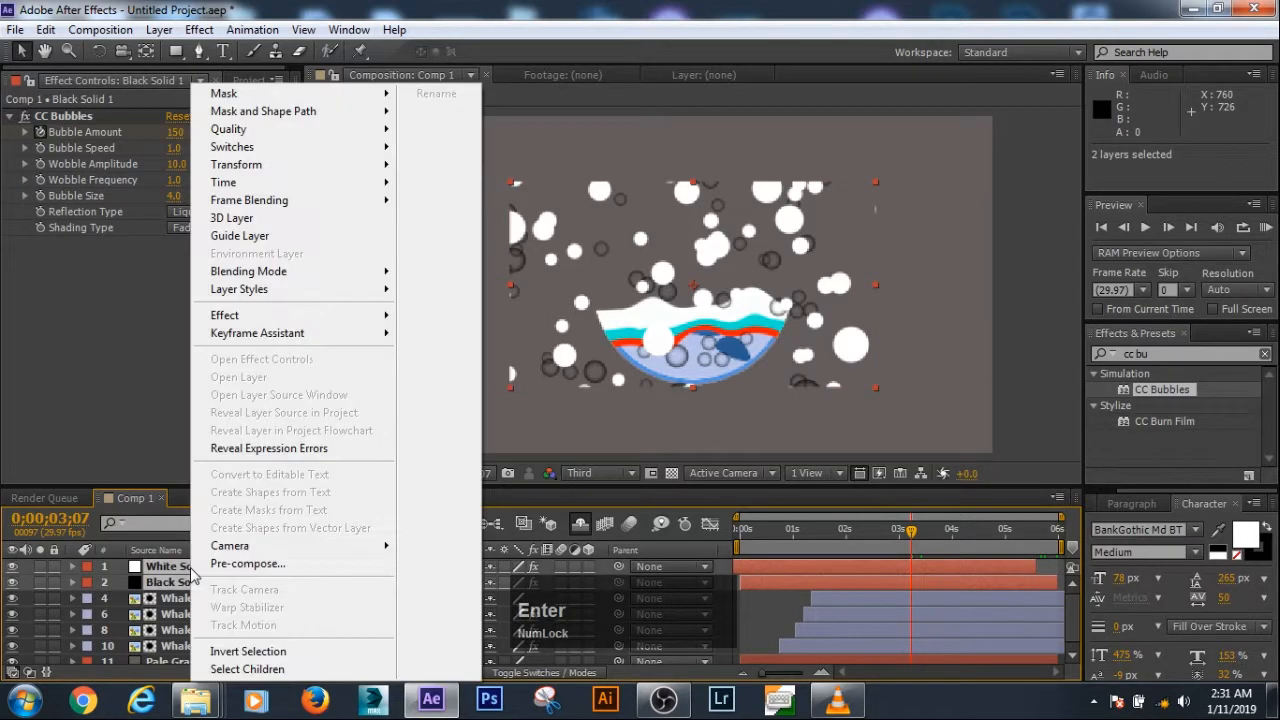
pyautogui.click(256, 566)
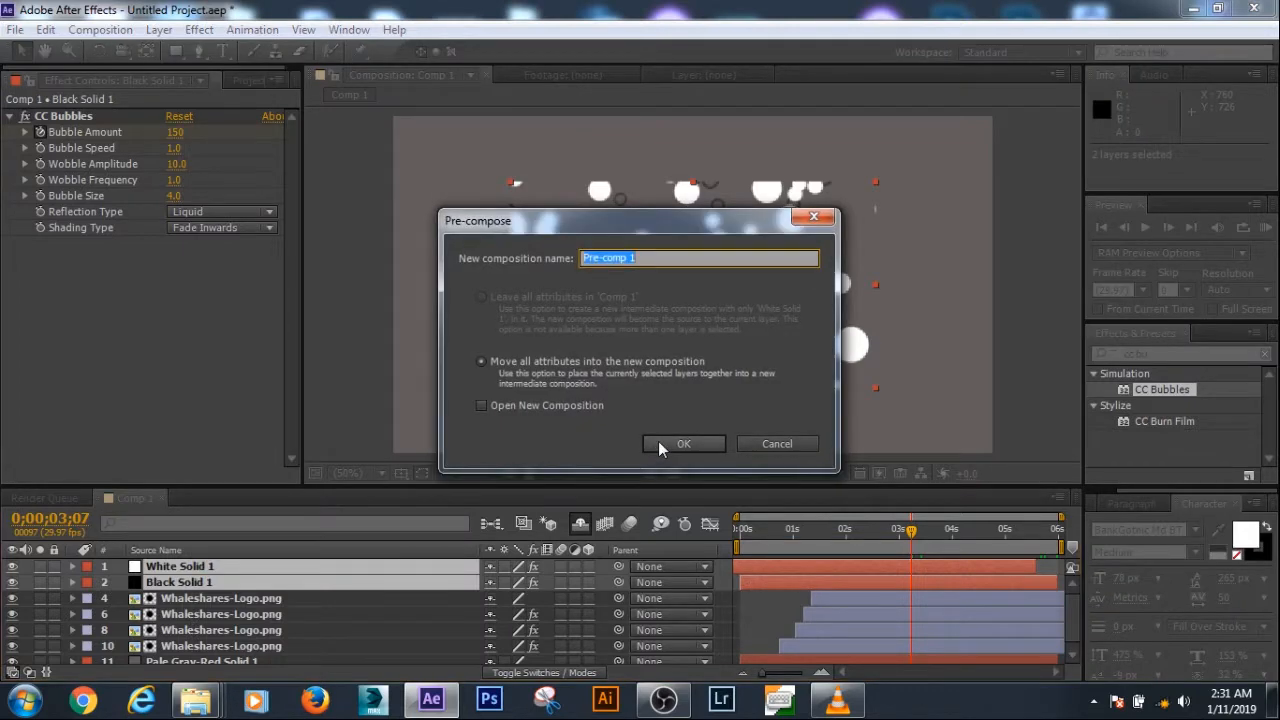
pyautogui.click(658, 441)
# Duplicate the uppermost Whaleshares logo layer and place the copy above Pre-comp 1 in the layer stack
pyautogui.click(247, 584)
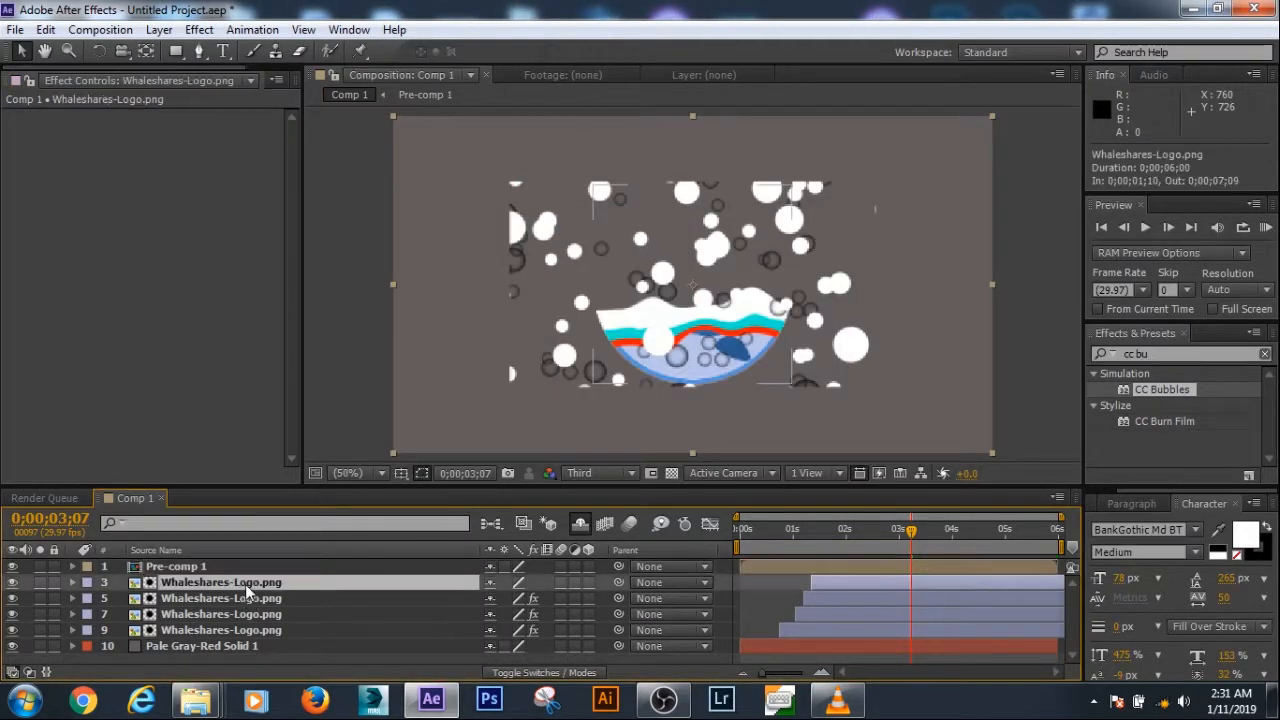
pyautogui.hotkey('ctrl', 'd')
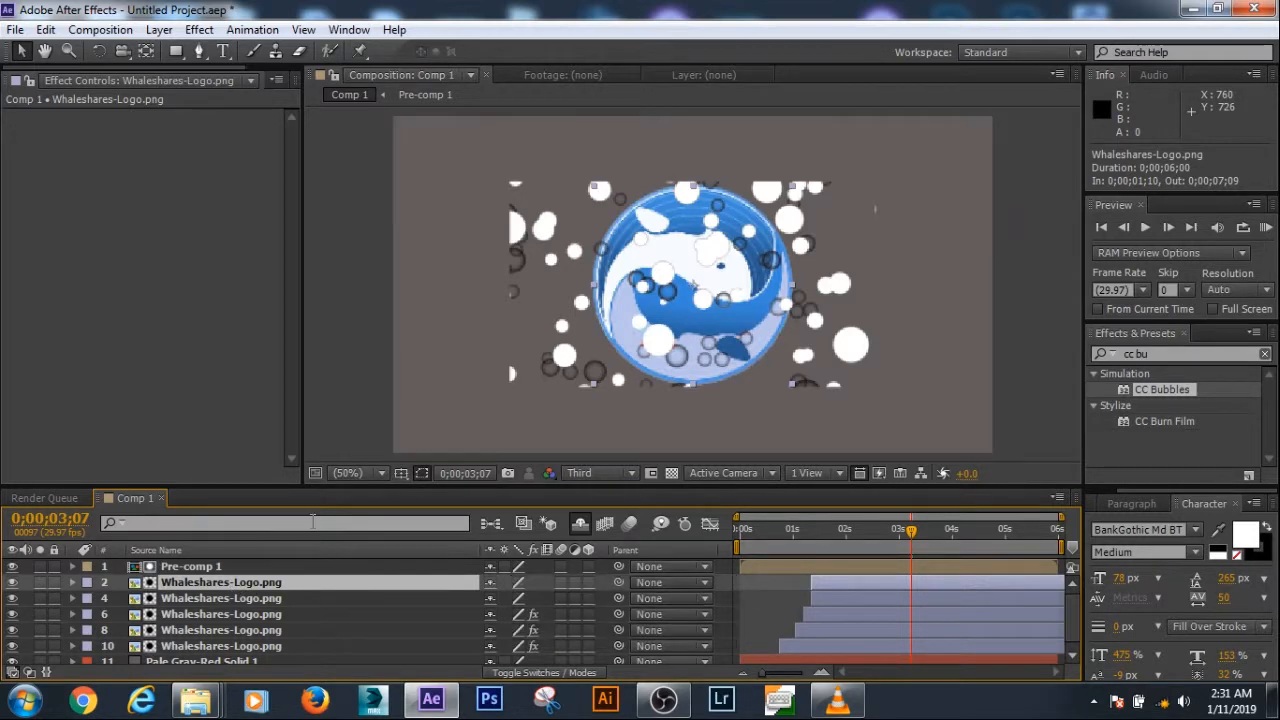
pyautogui.click(167, 378)
pyautogui.moveTo(213, 587); pyautogui.dragTo(211, 568)
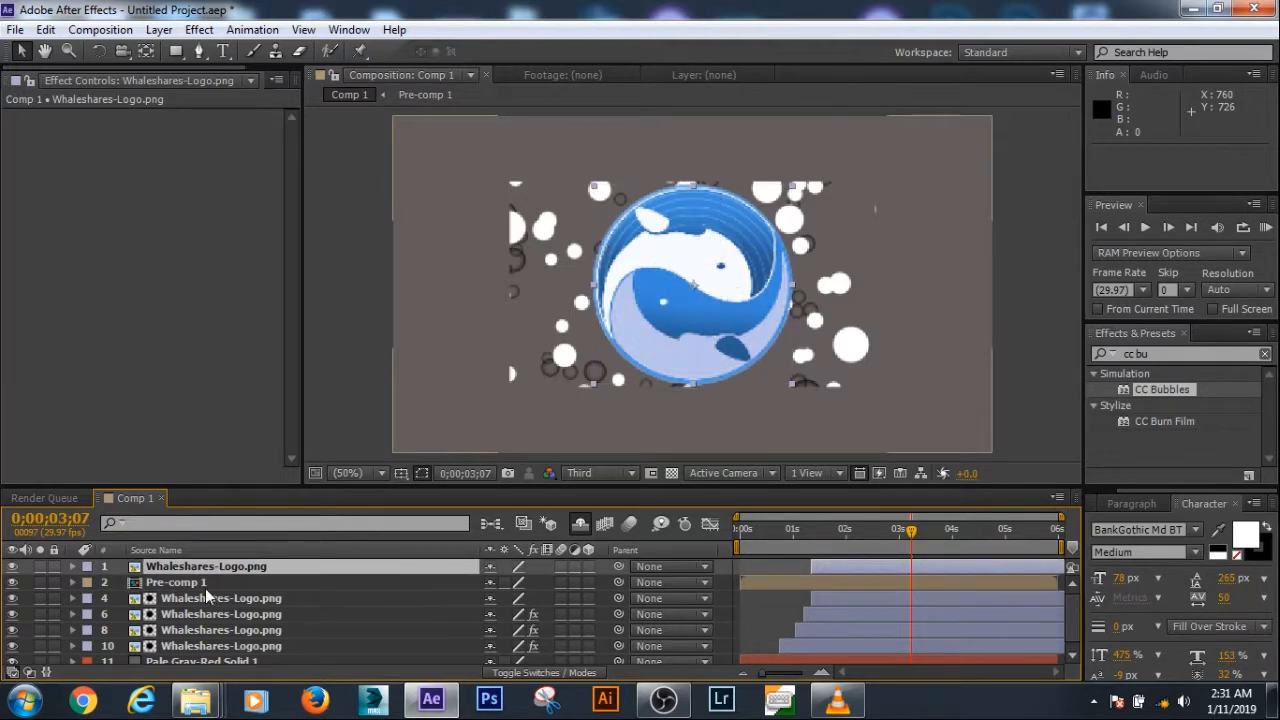
# Set Pre-comp 1's track matte to Alpha Matte using the logo copy above it, and preview the animation
pyautogui.click(206, 586)
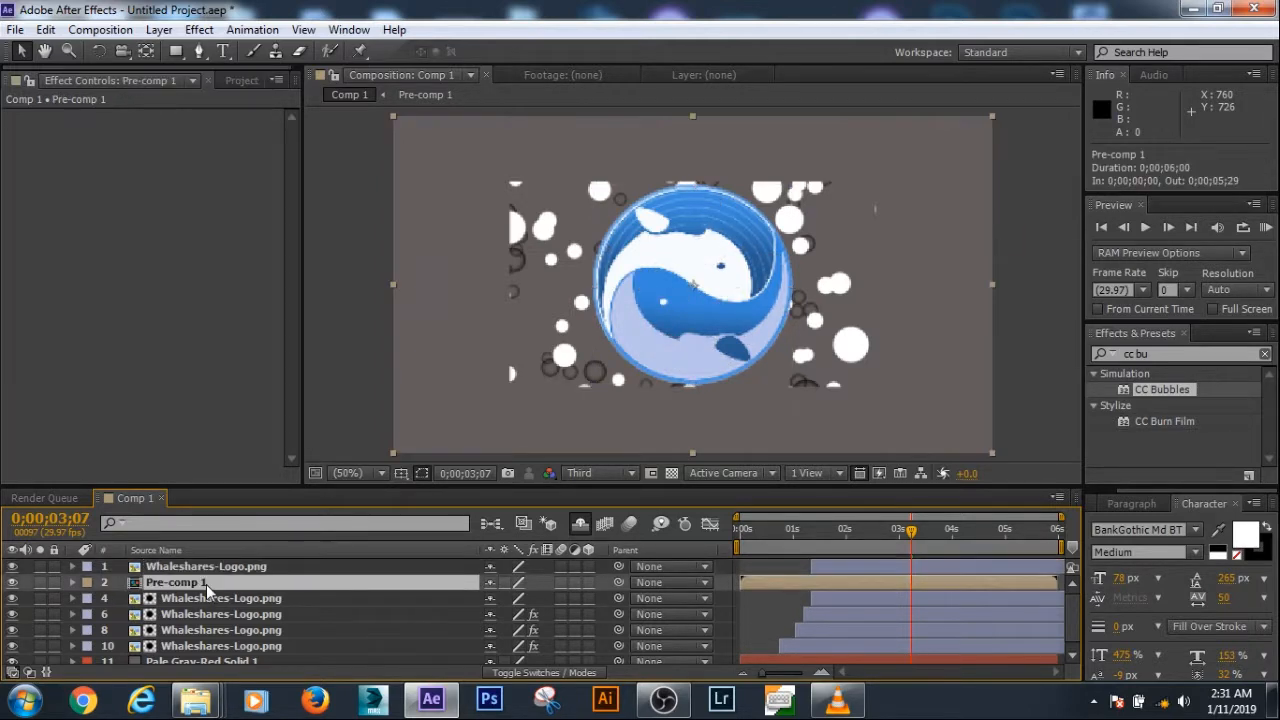
pyautogui.click(557, 673)
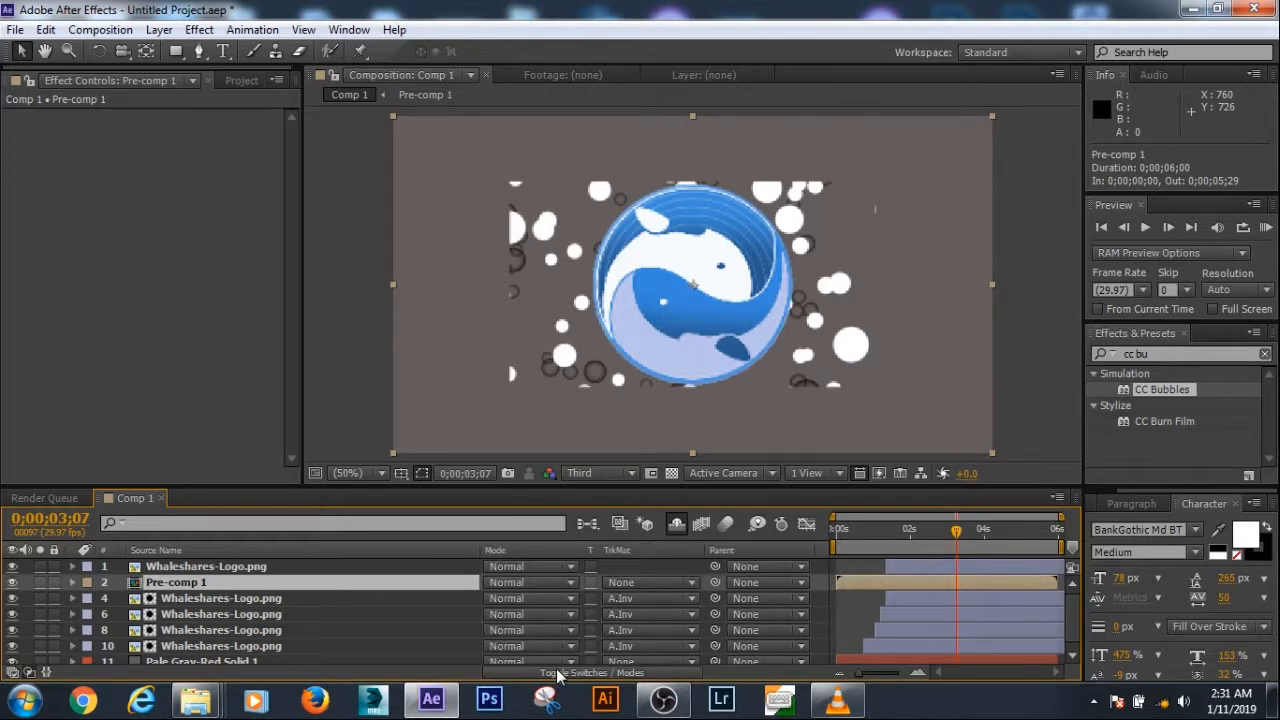
pyautogui.click(658, 584)
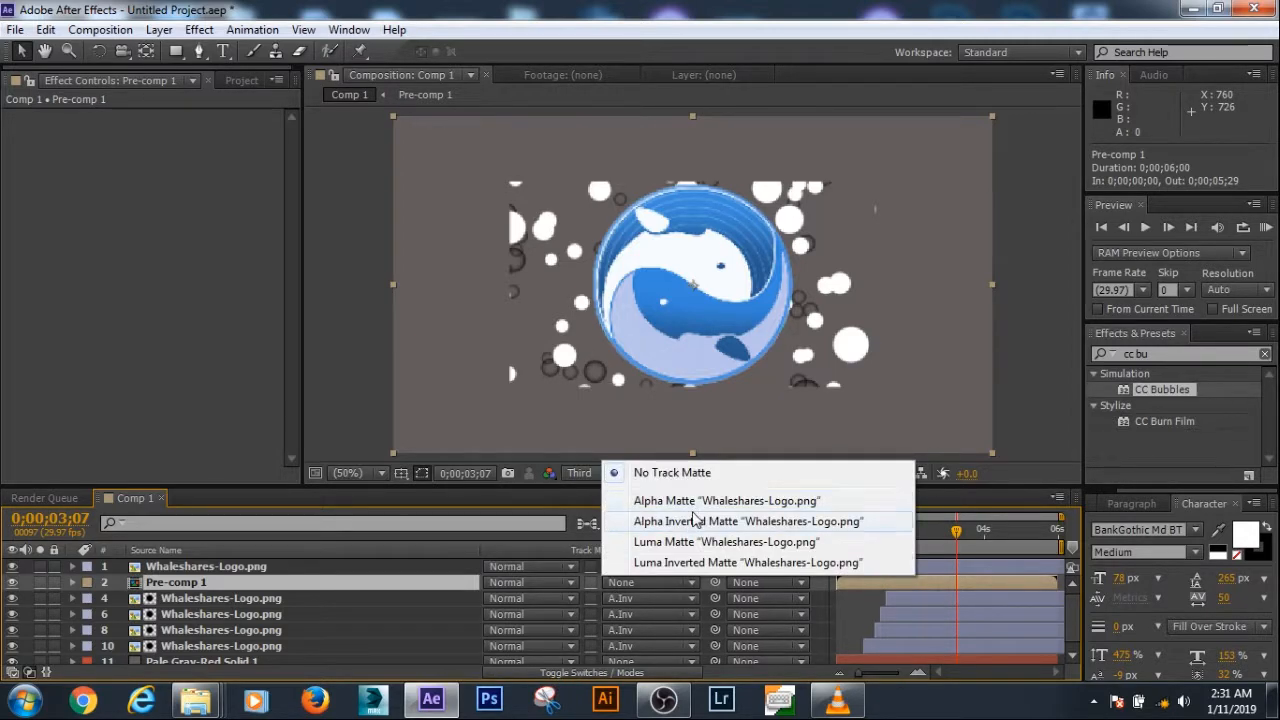
pyautogui.click(697, 504)
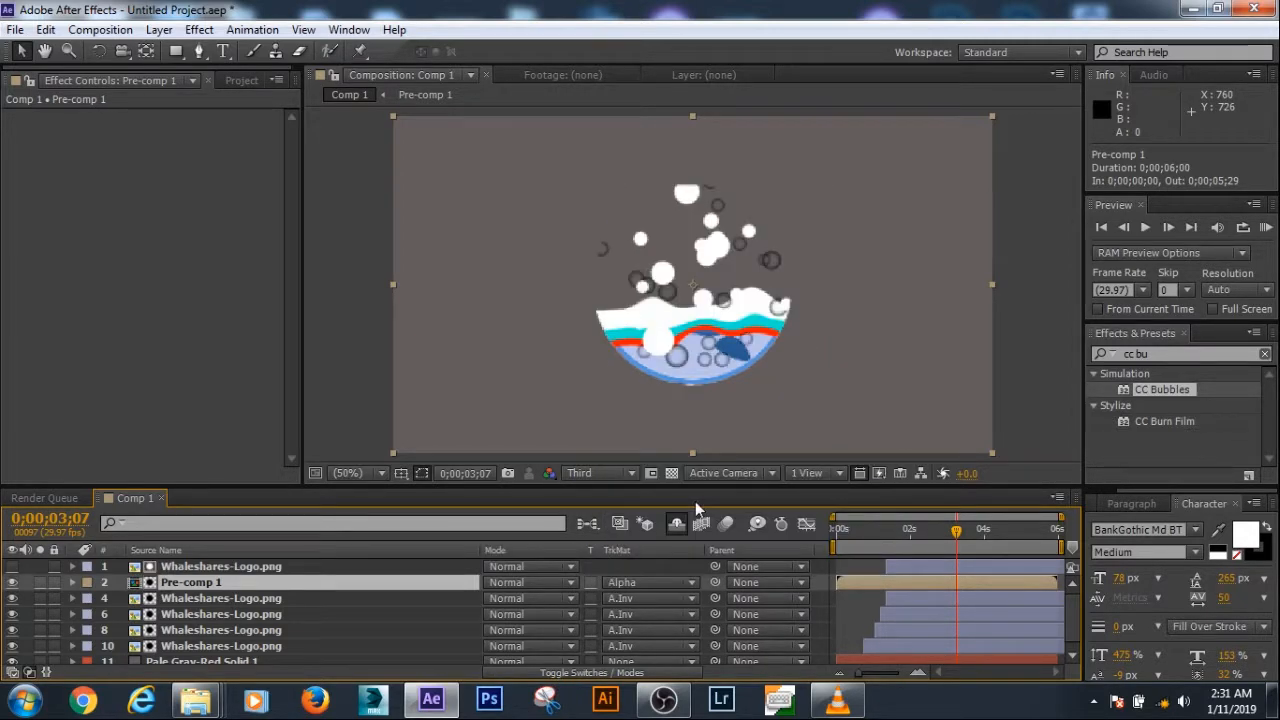
pyautogui.press('space')
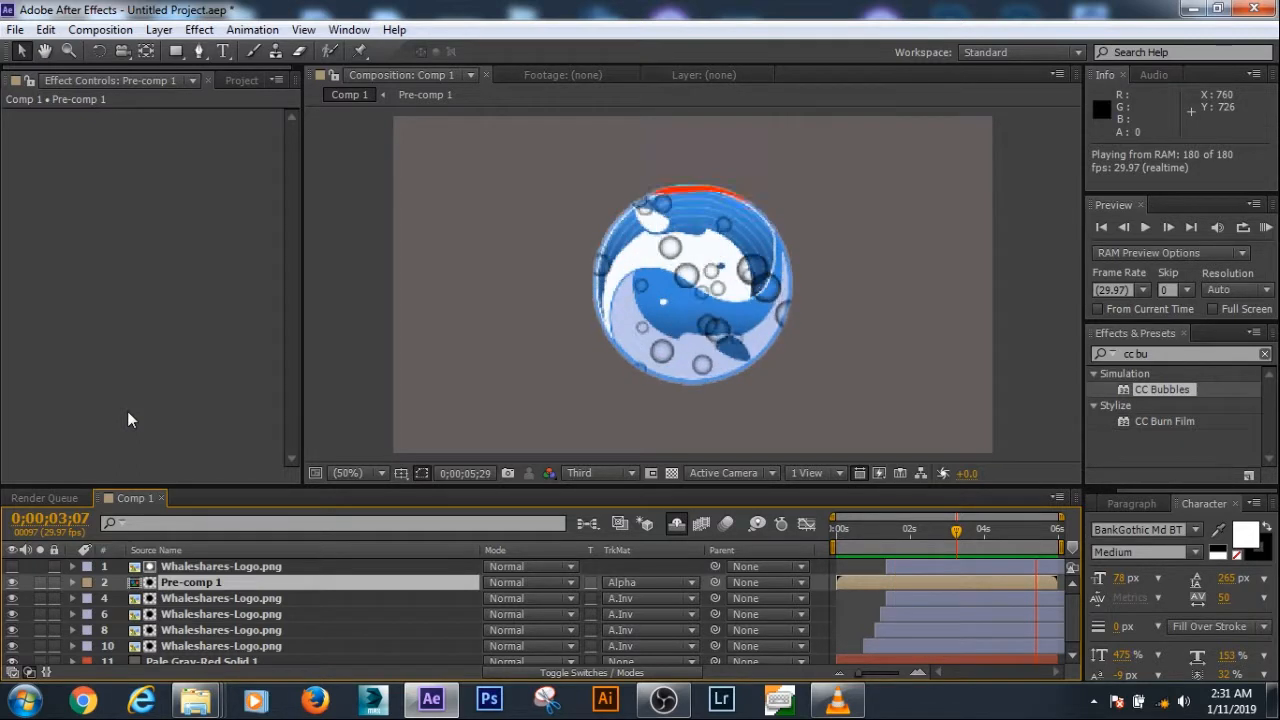
pyautogui.press('space')
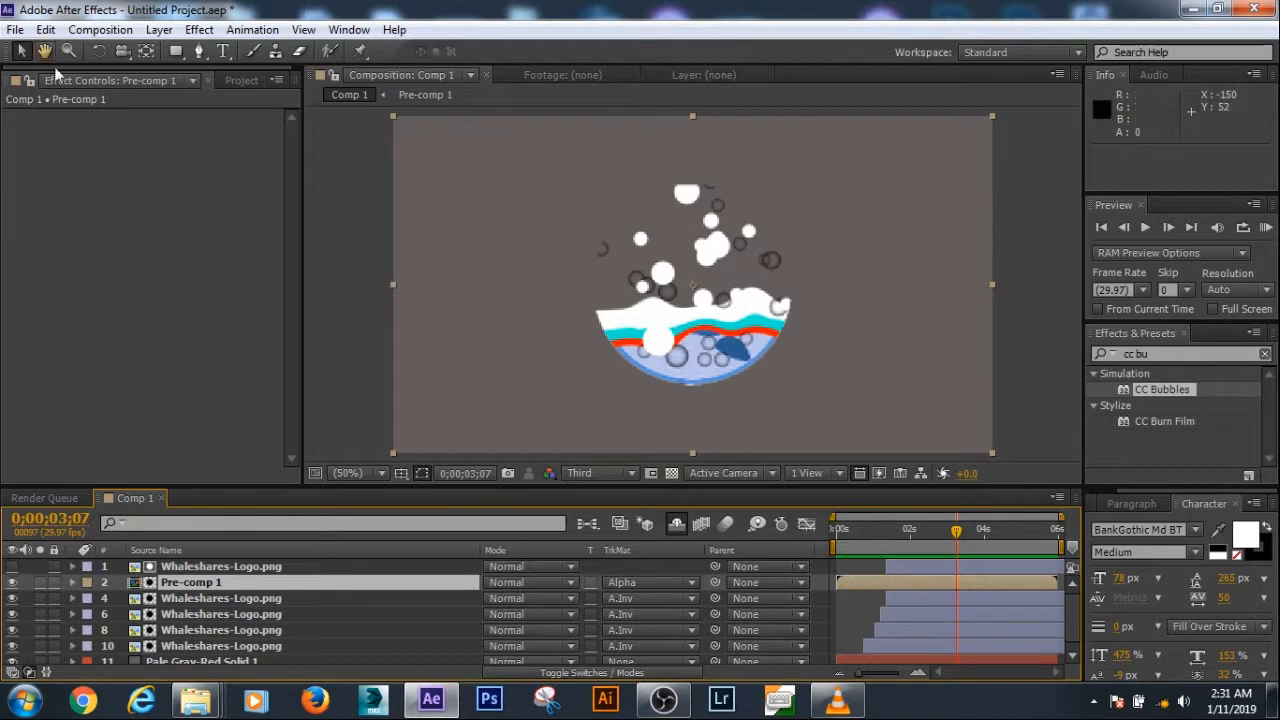
# Replace the Whaleshares-Logo.png footage with the DCMUSIC logo 9d7dabe4-9f96-4ed8-8818-e82507365fc9.png from the steemit folder and preview the animation
pyautogui.click(240, 80)
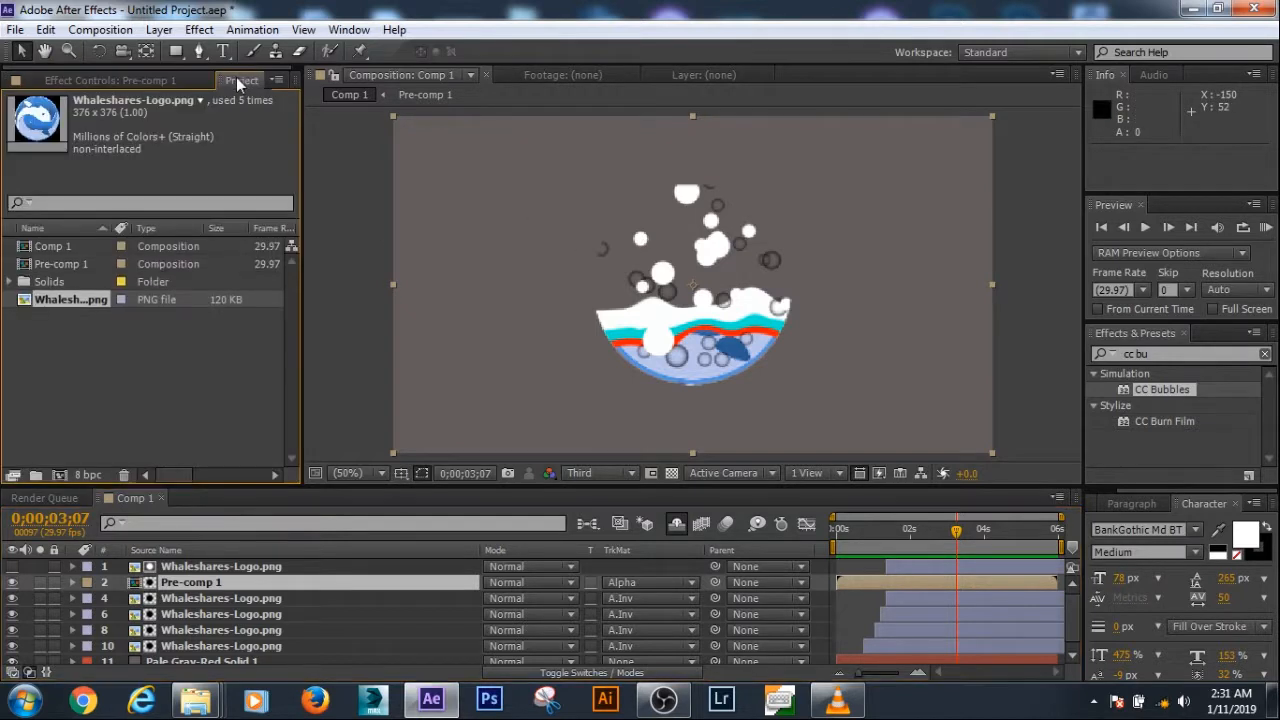
pyautogui.rightClick(73, 297)
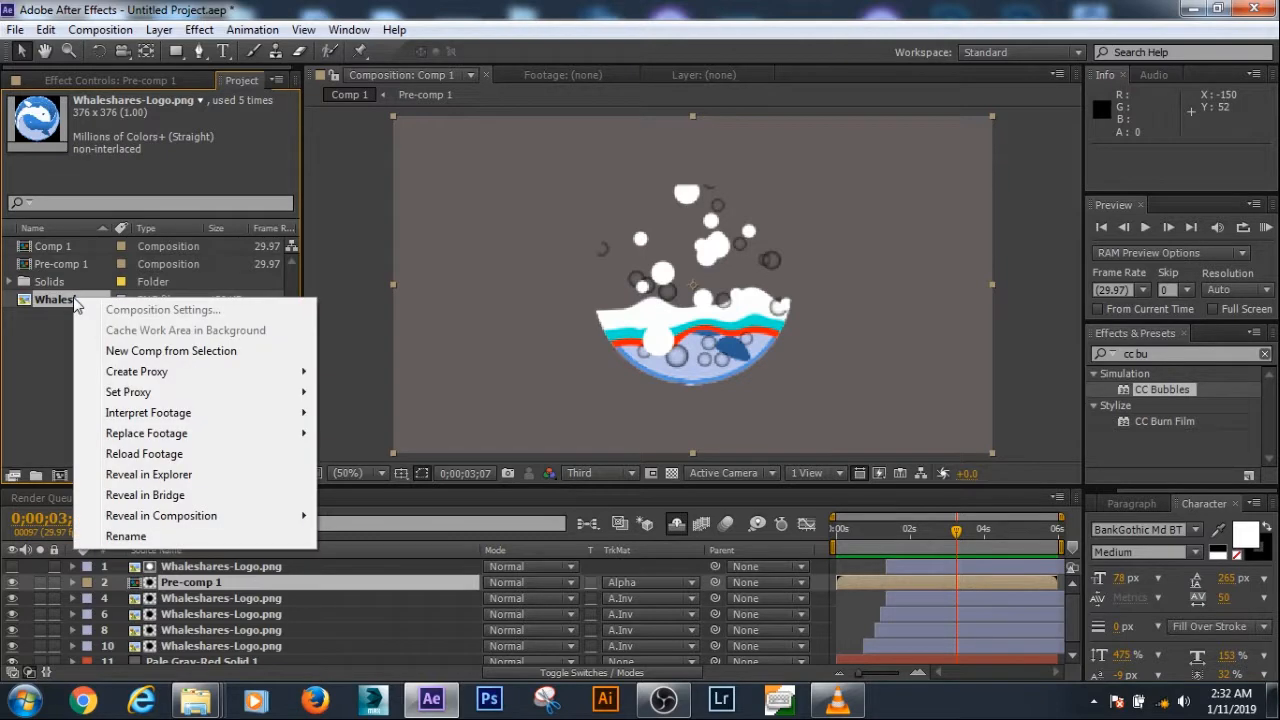
pyautogui.moveTo(222, 430)
pyautogui.click(353, 438)
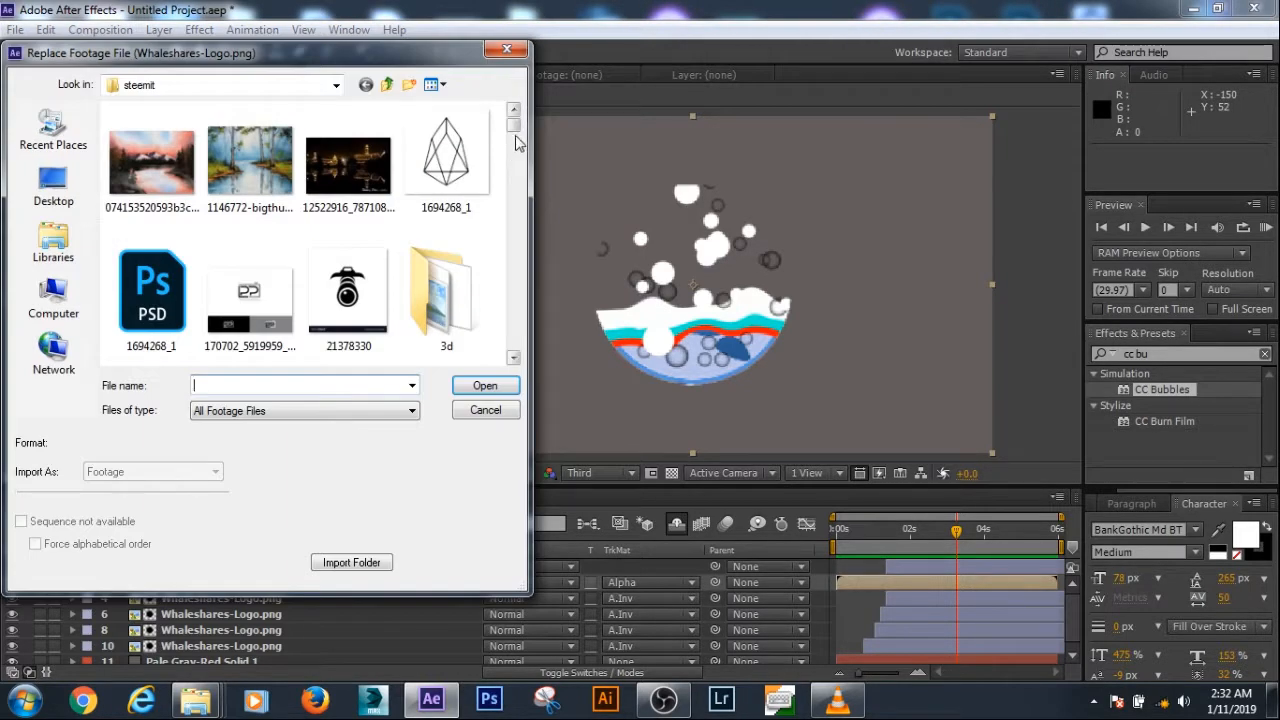
pyautogui.click(516, 145)
pyautogui.moveTo(516, 145); pyautogui.dragTo(516, 172)
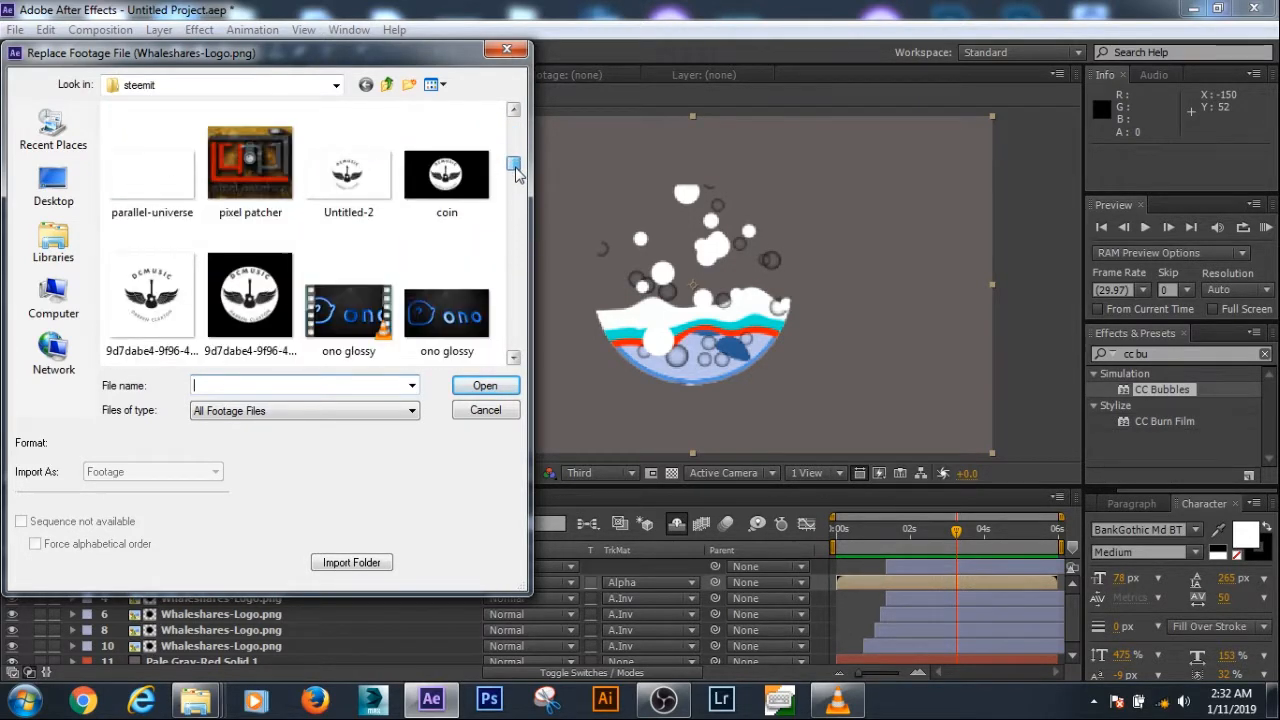
pyautogui.click(148, 298)
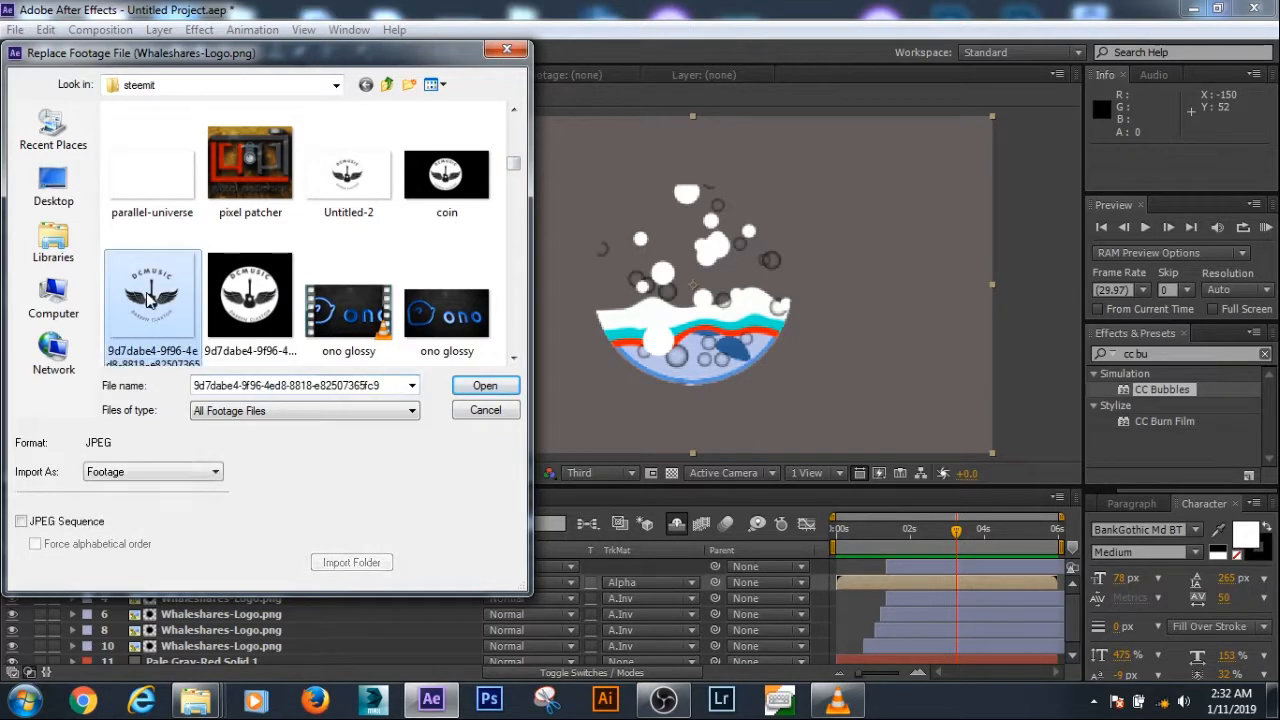
pyautogui.click(484, 388)
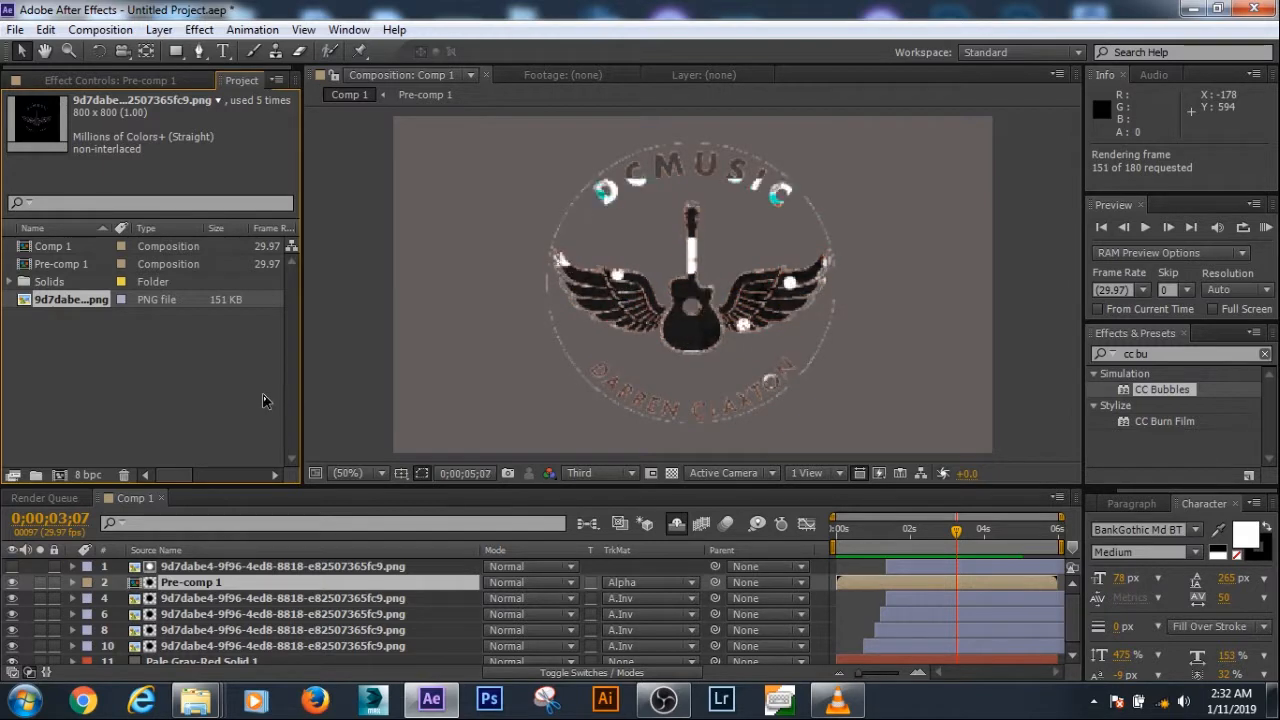
# Replace the DCMUSIC logo footage in the project with ONO_logo.png from the steemit folder
pyautogui.rightClick(67, 300)
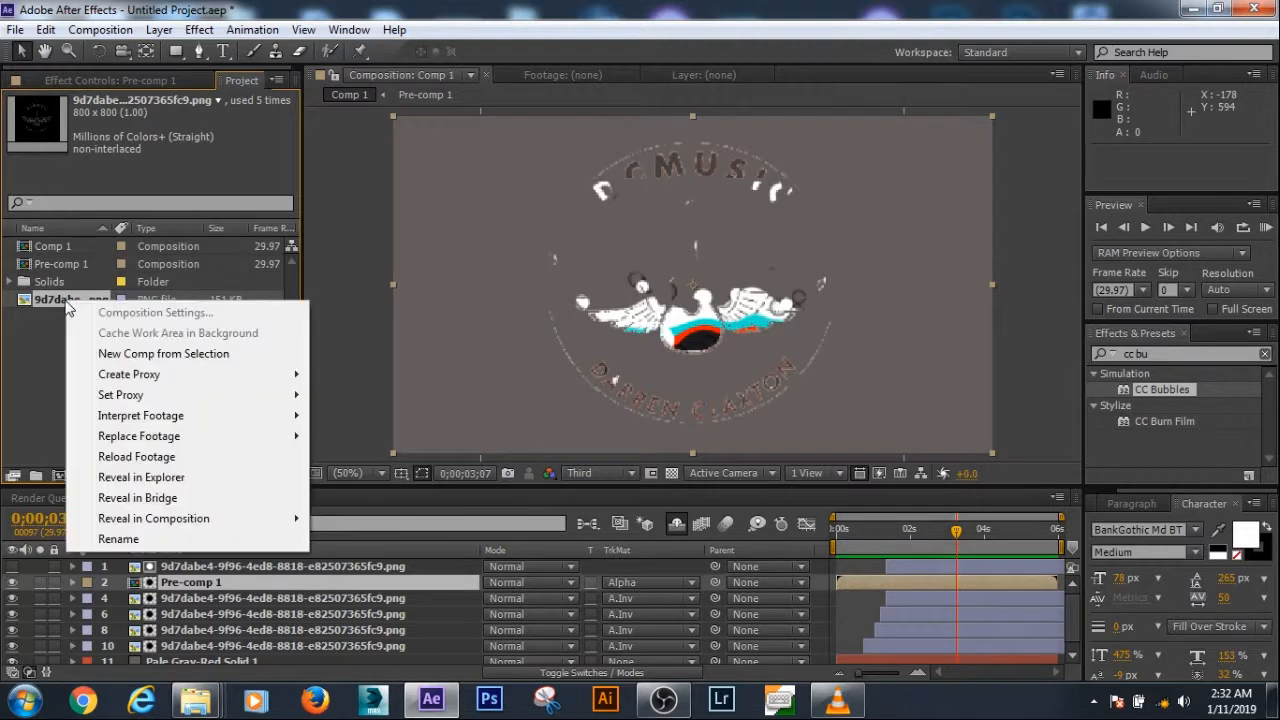
pyautogui.moveTo(167, 445)
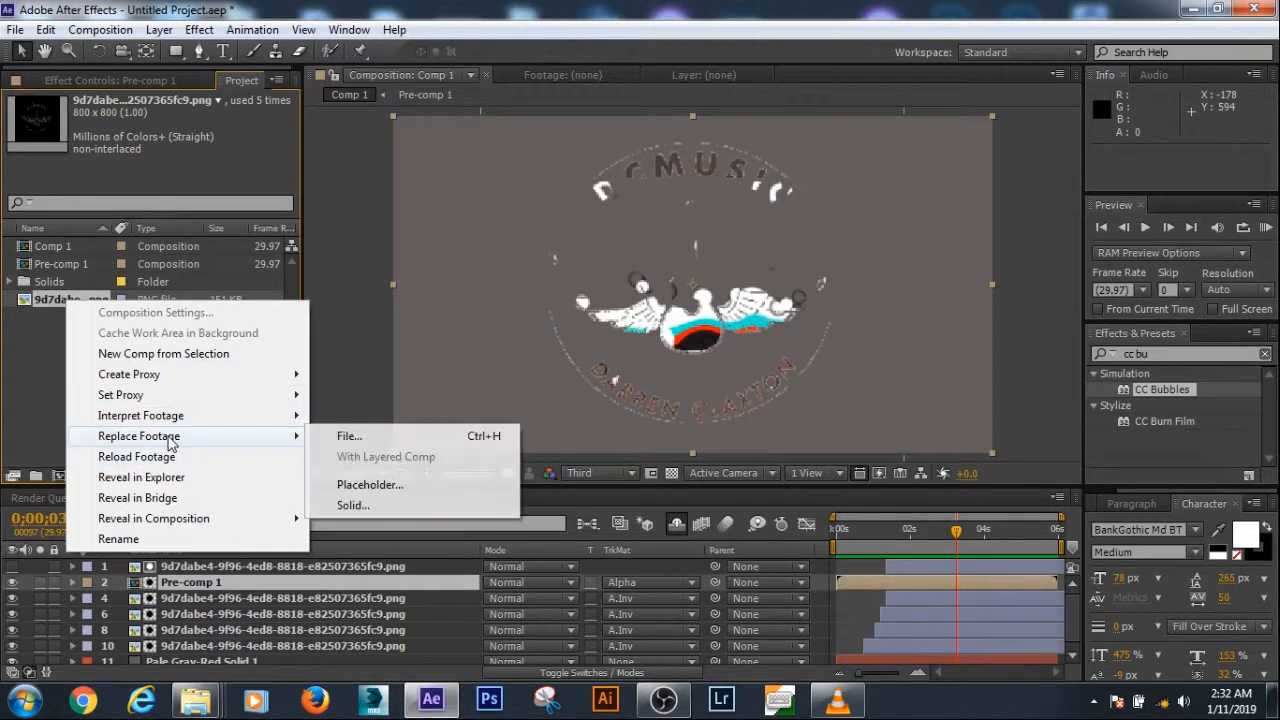
pyautogui.click(338, 436)
pyautogui.moveTo(514, 125); pyautogui.dragTo(524, 166)
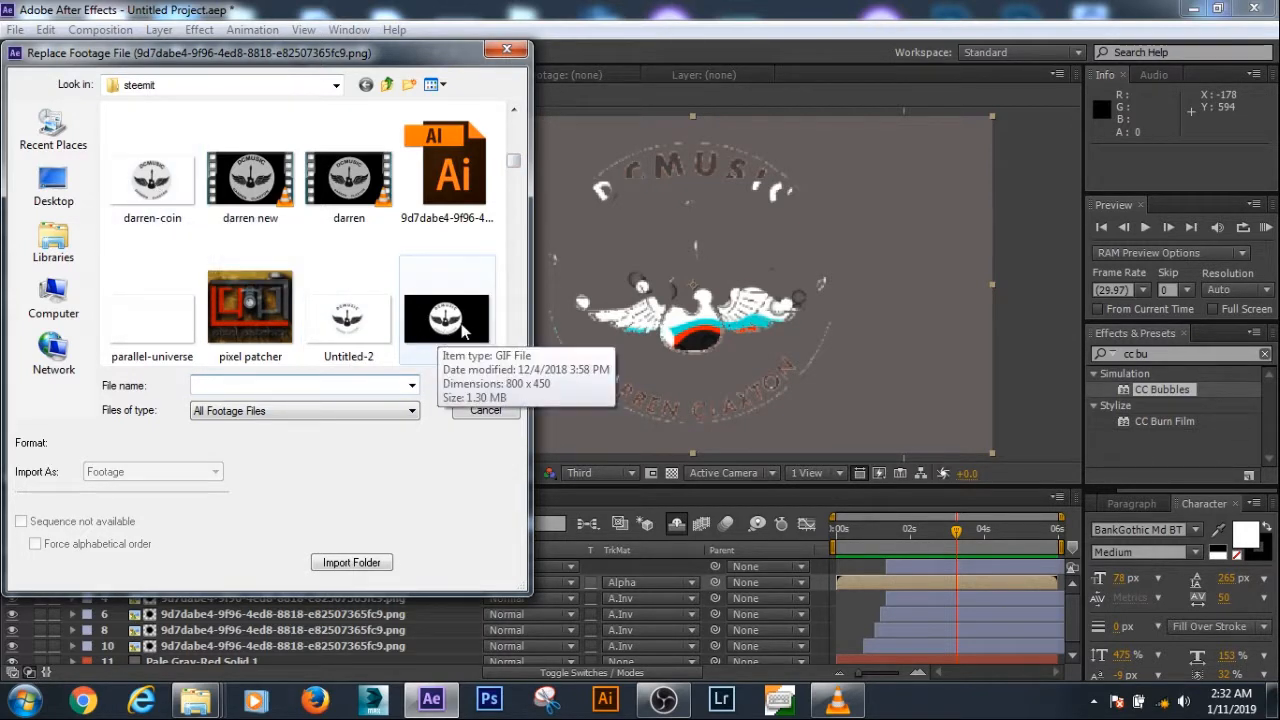
pyautogui.click(514, 358)
pyautogui.click(514, 358)
pyautogui.click(514, 358)
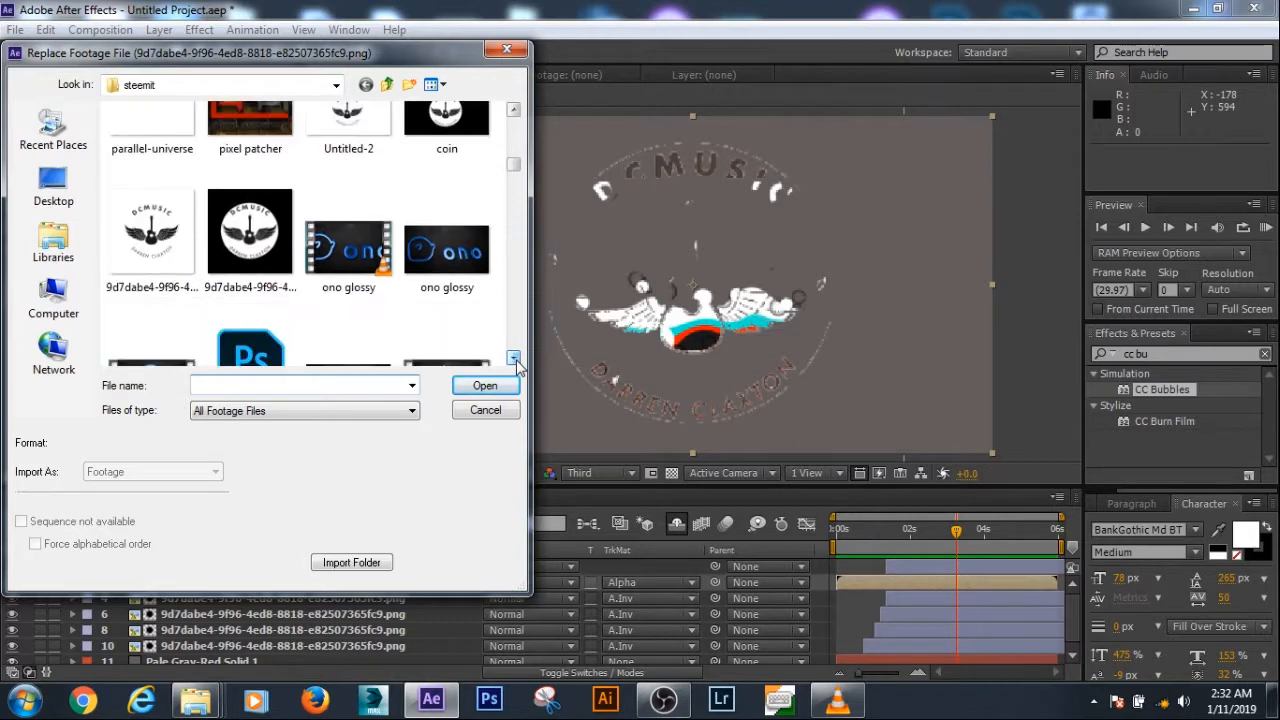
pyautogui.click(262, 248)
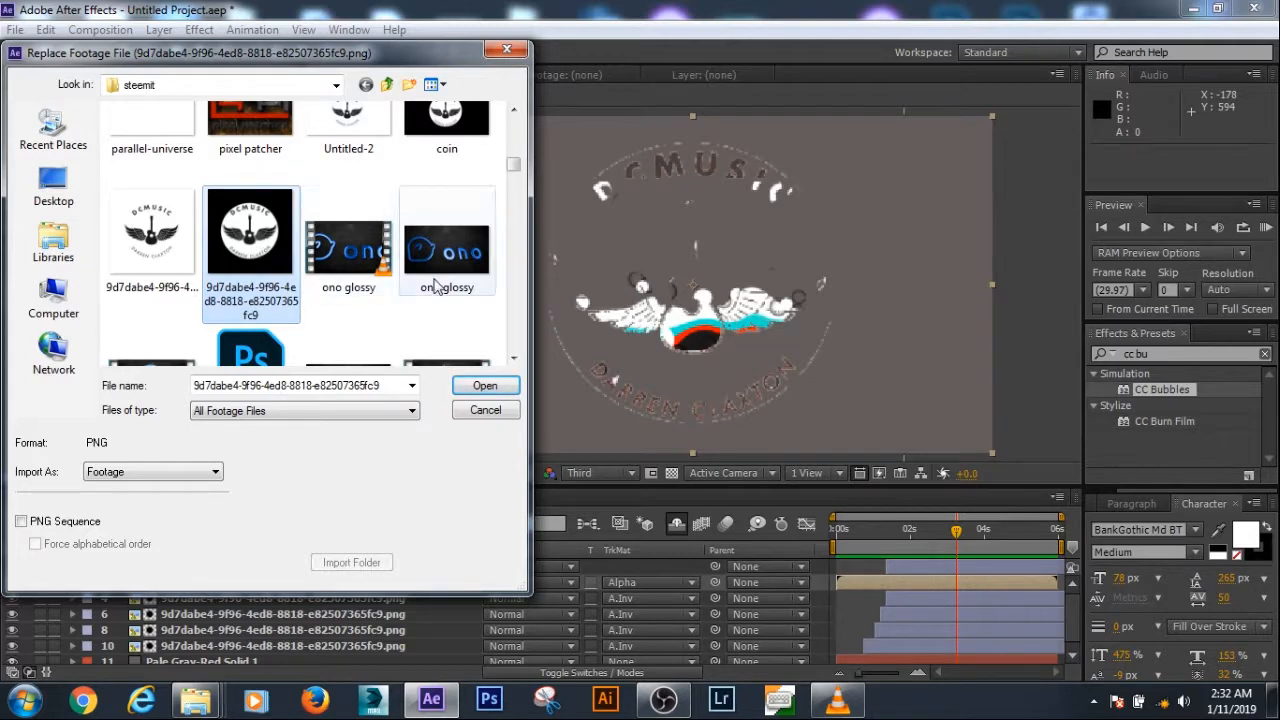
pyautogui.scroll(-4, 516, 360)
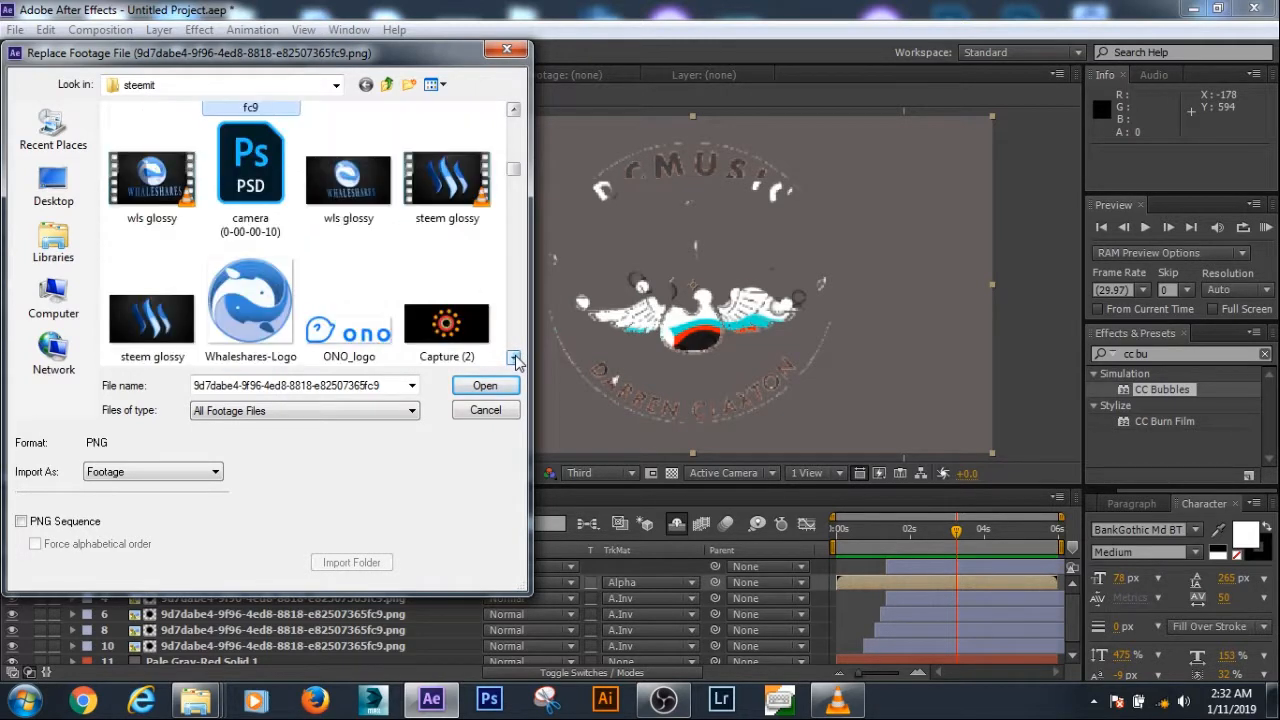
pyautogui.click(322, 258)
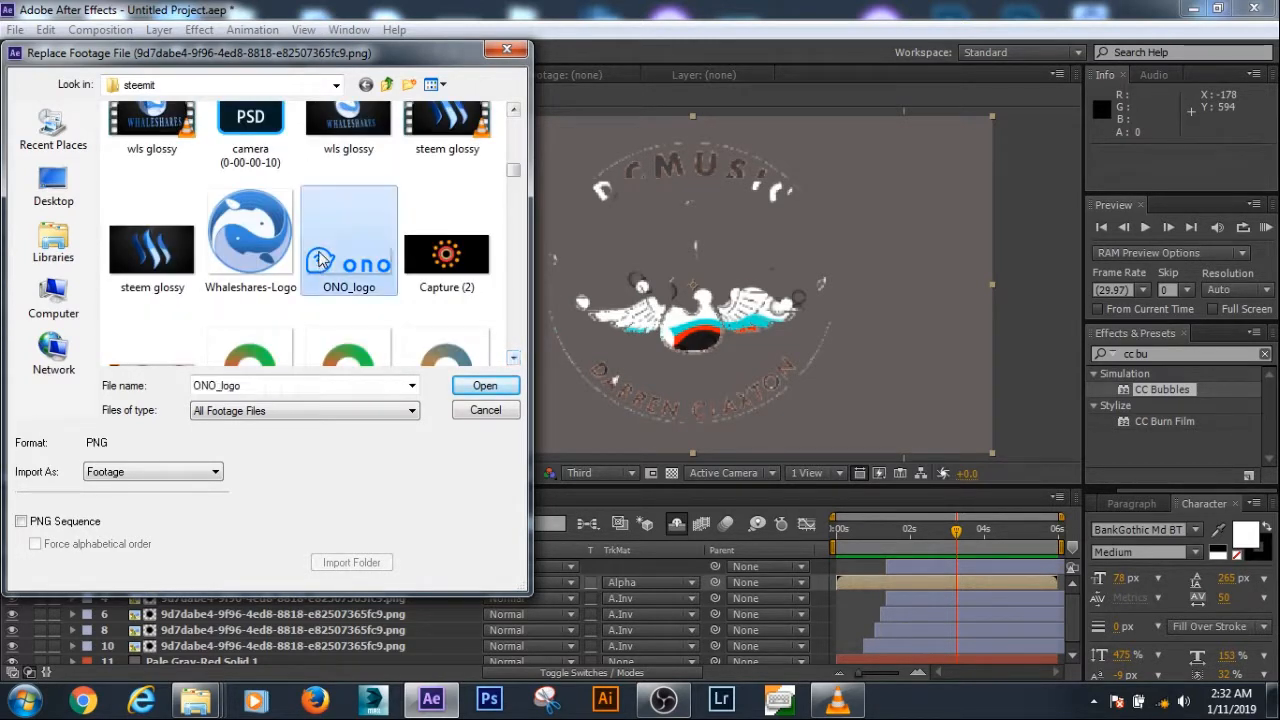
pyautogui.click(474, 384)
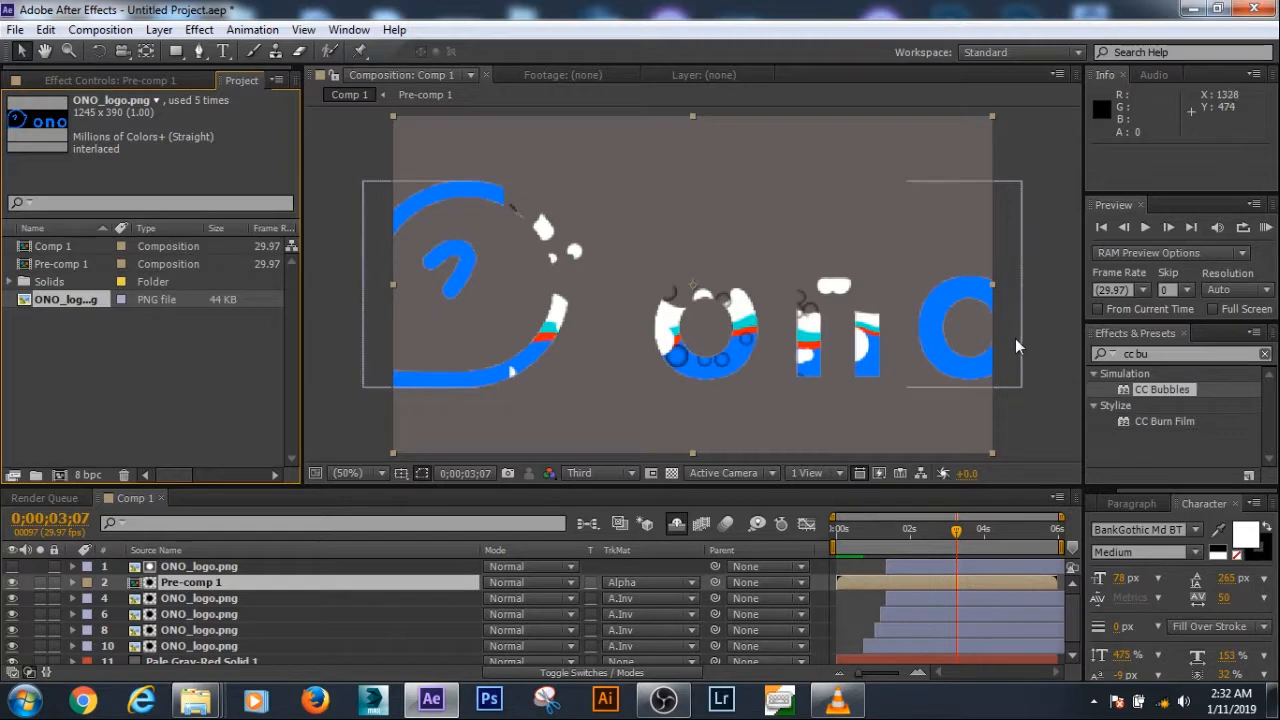
pyautogui.moveTo(1022, 343); pyautogui.dragTo(1016, 342)
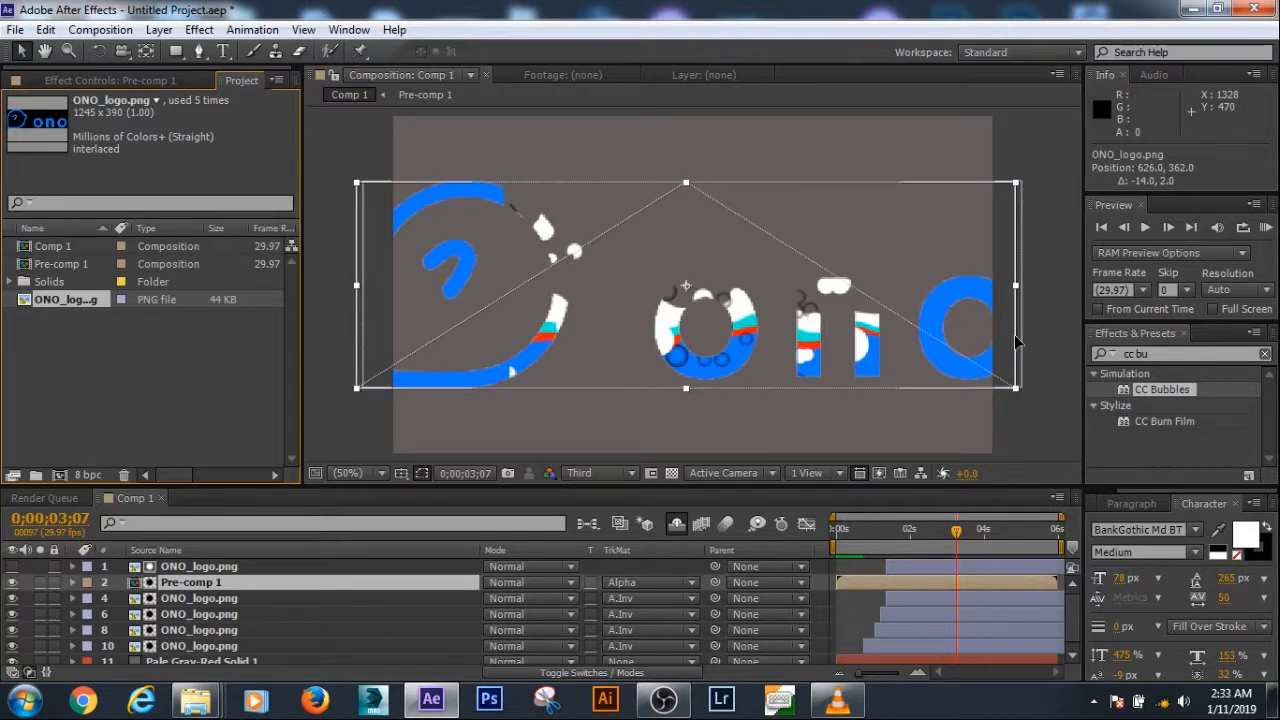
pyautogui.moveTo(1019, 389); pyautogui.dragTo(975, 376)
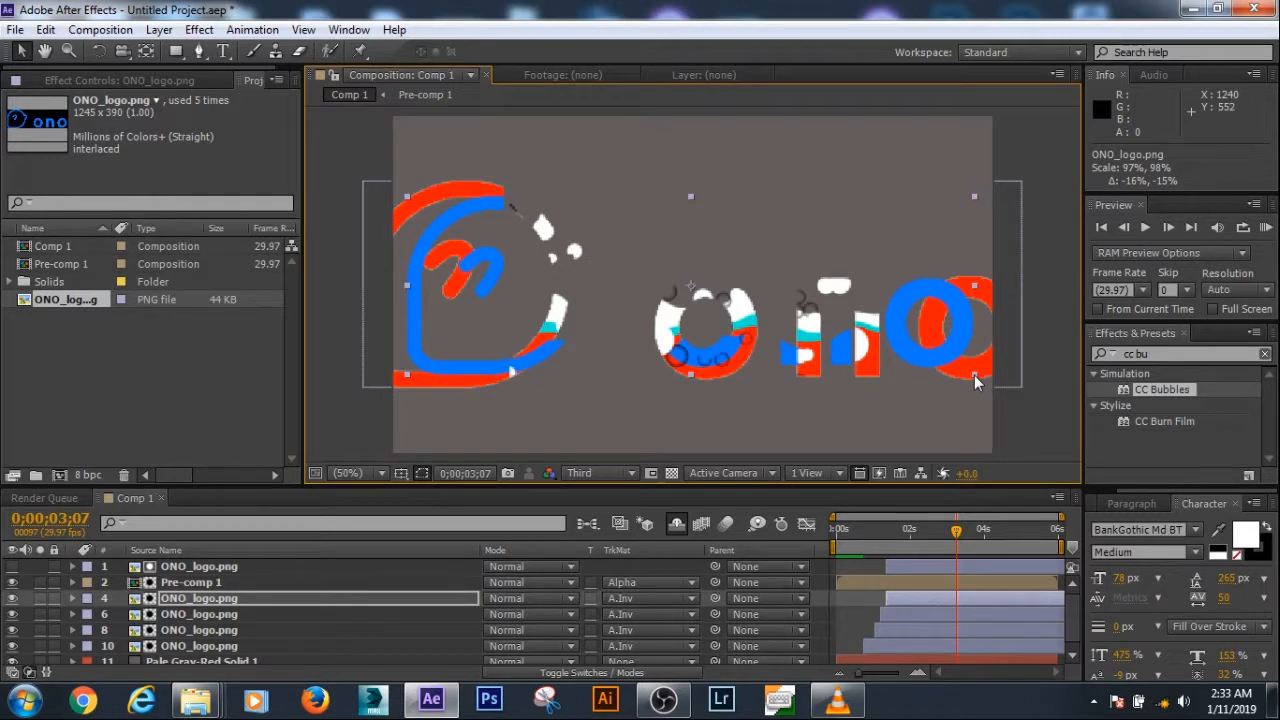
pyautogui.hotkey('ctrl', 'z')
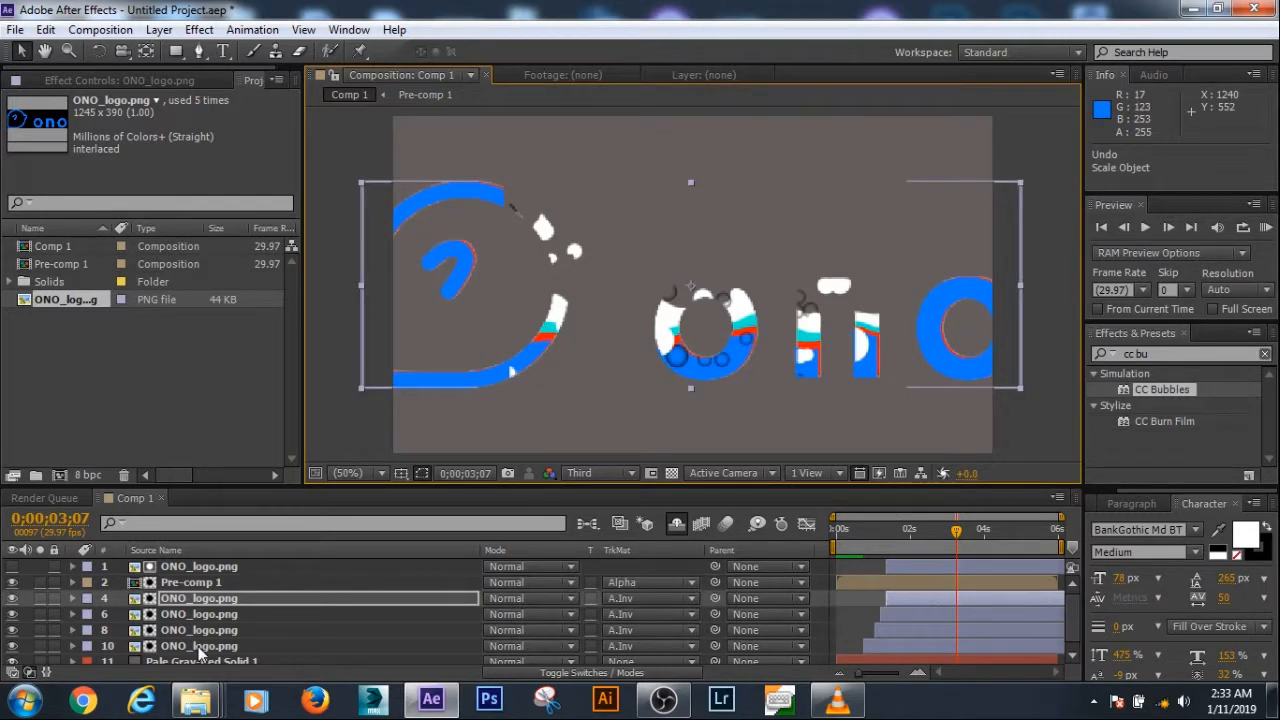
# Scale the four ONO logo layers below Pre-comp 1 together to 80%
pyautogui.click(199, 646)
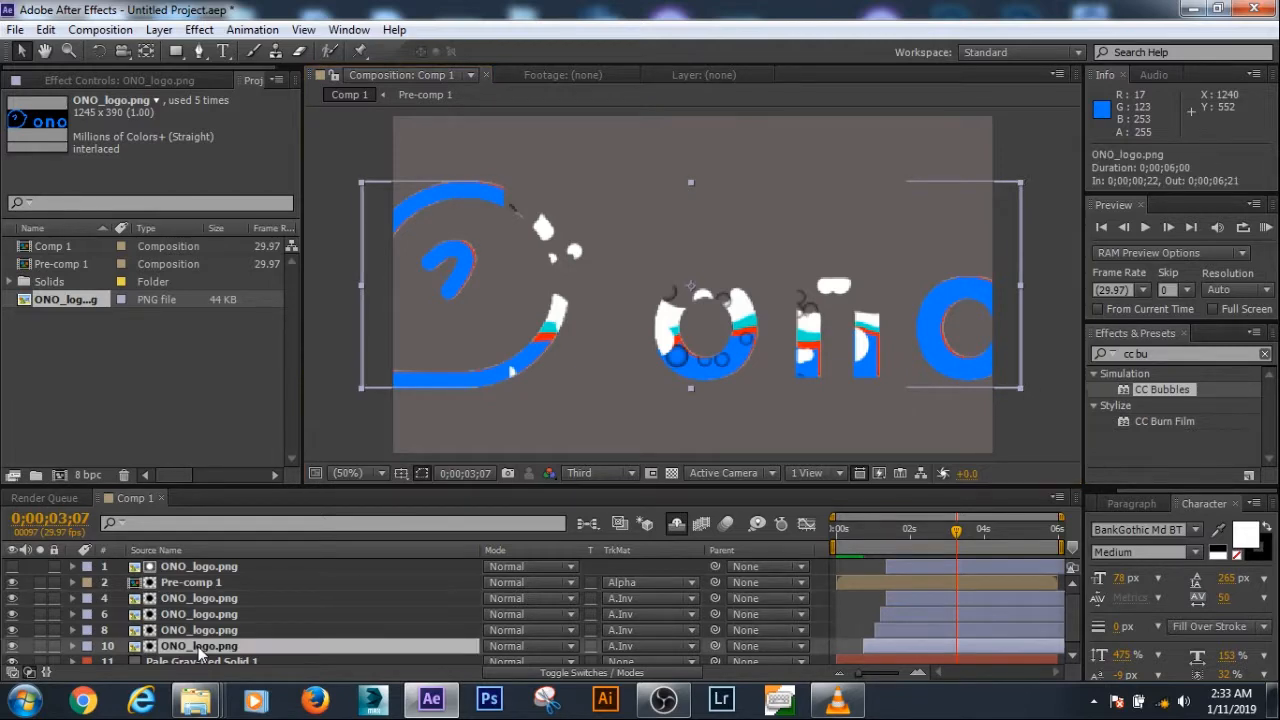
pyautogui.keyDown('shift'); pyautogui.click(217, 600); pyautogui.keyUp('shift')
pyautogui.press('s')
pyautogui.scroll(-2, 217, 605)
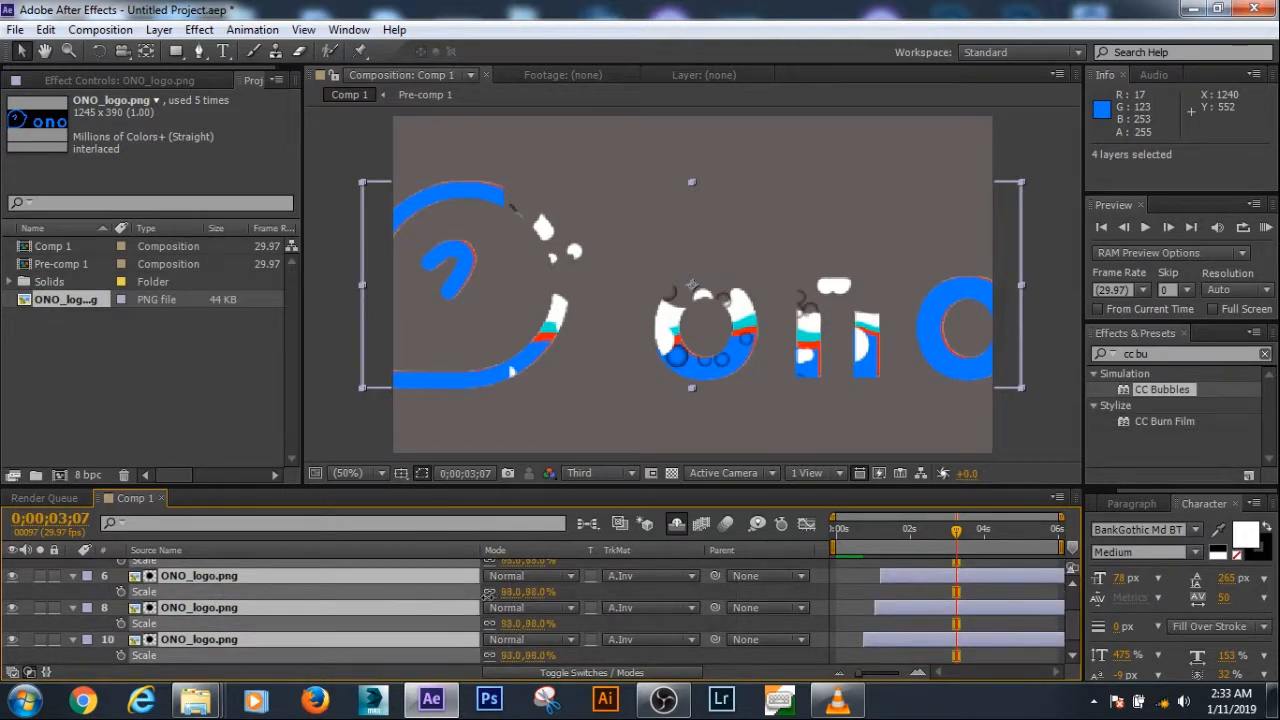
pyautogui.moveTo(507, 598); pyautogui.dragTo(489, 605)
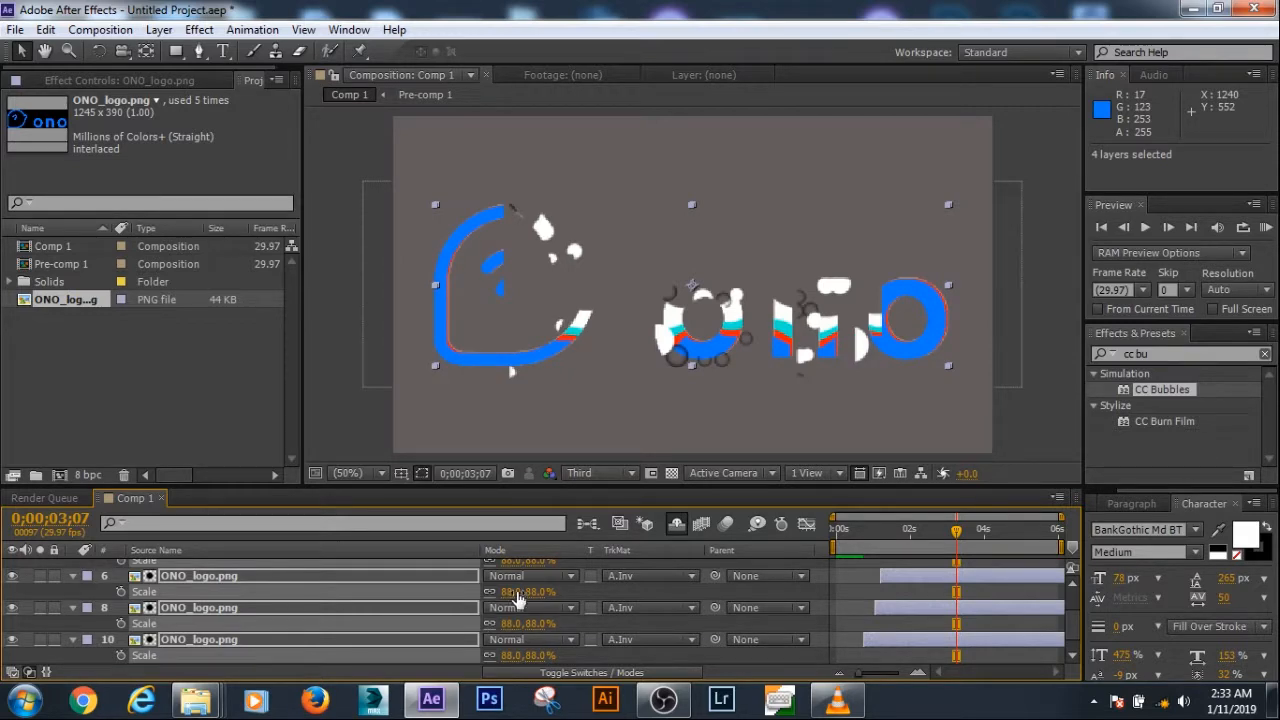
pyautogui.moveTo(510, 592); pyautogui.dragTo(510, 603)
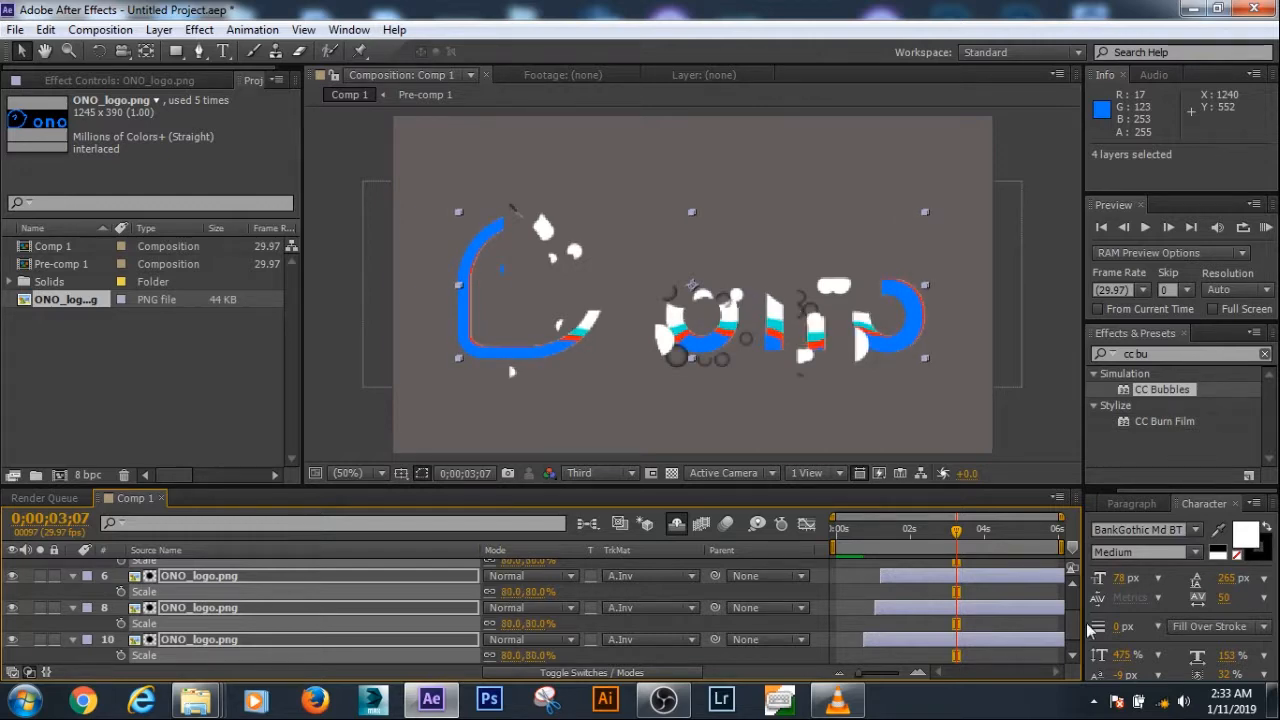
# Set the scale of the uppermost ONO logo layer, the matte above Pre-comp 1, to 80% and preview the animation
pyautogui.click(1073, 652)
pyautogui.moveTo(1072, 650); pyautogui.dragTo(1068, 602)
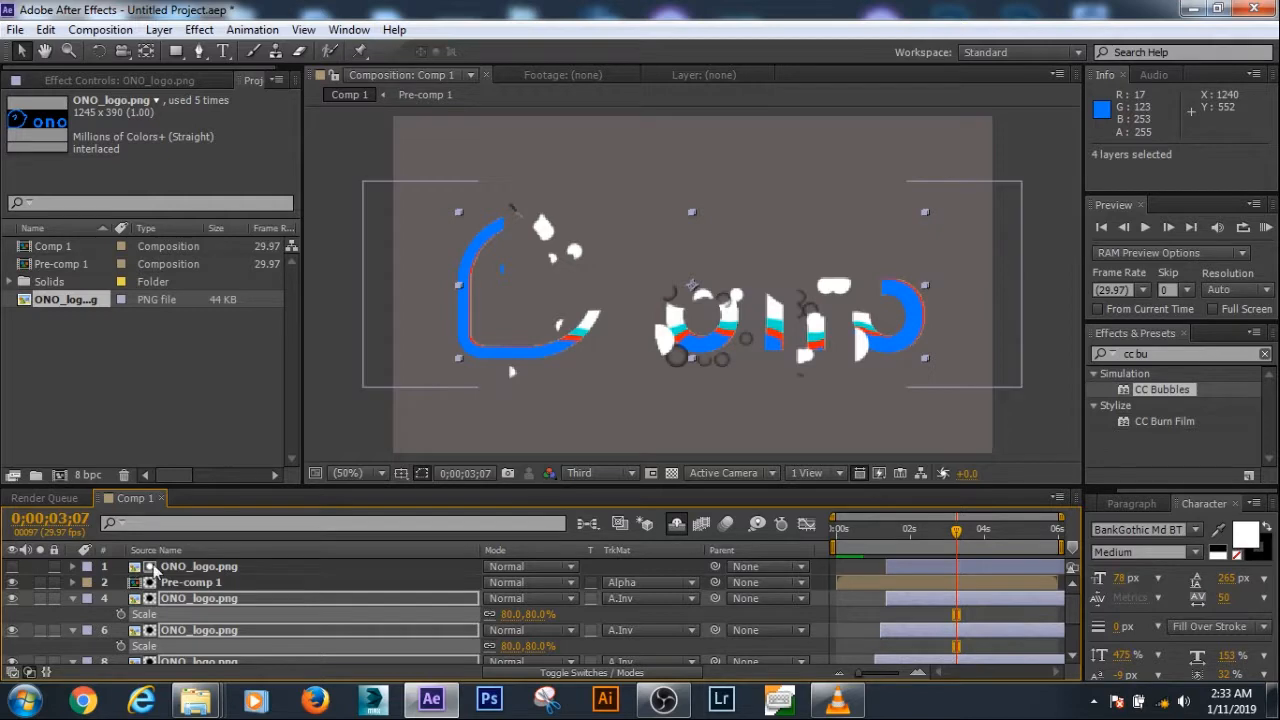
pyautogui.click(214, 566)
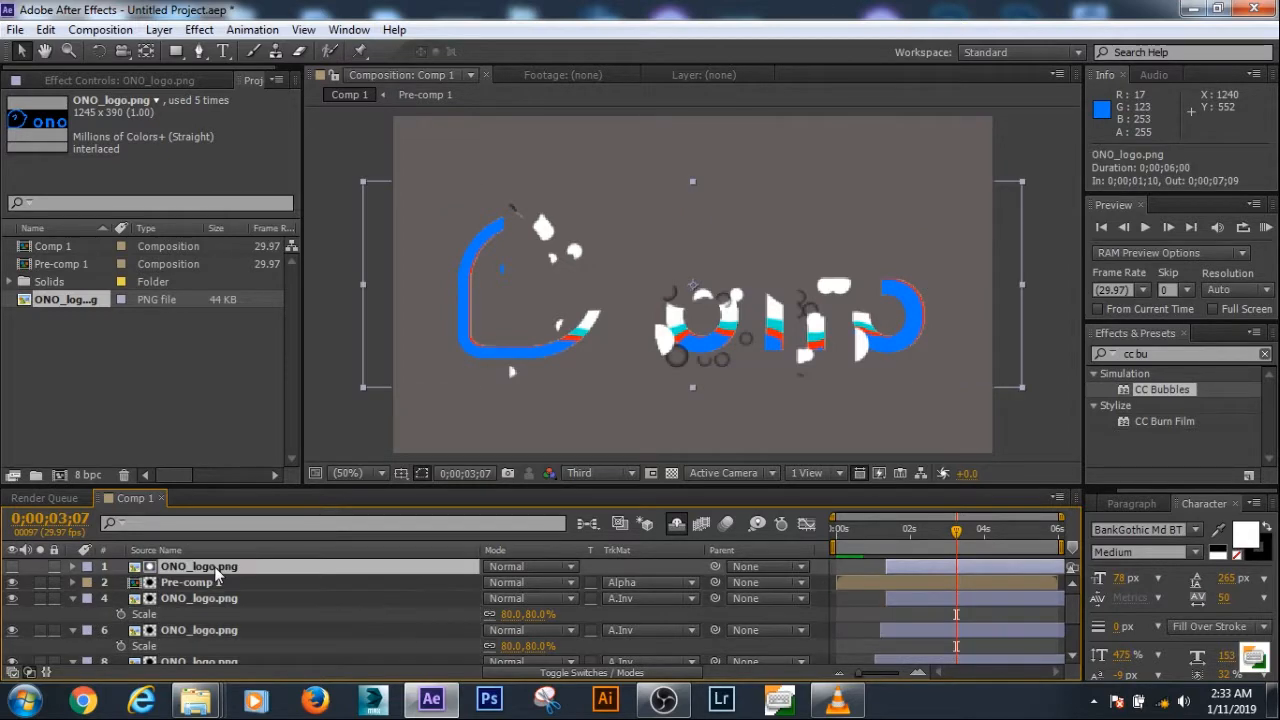
pyautogui.press('s')
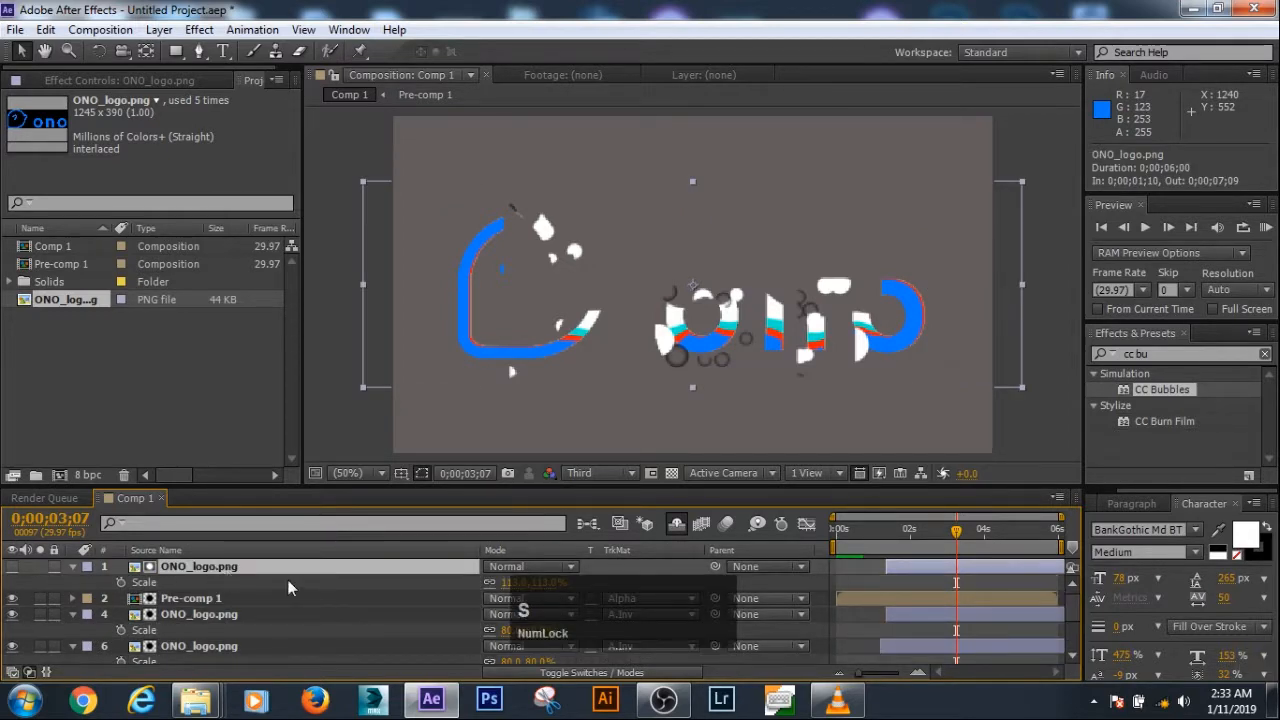
pyautogui.moveTo(513, 587); pyautogui.dragTo(492, 589)
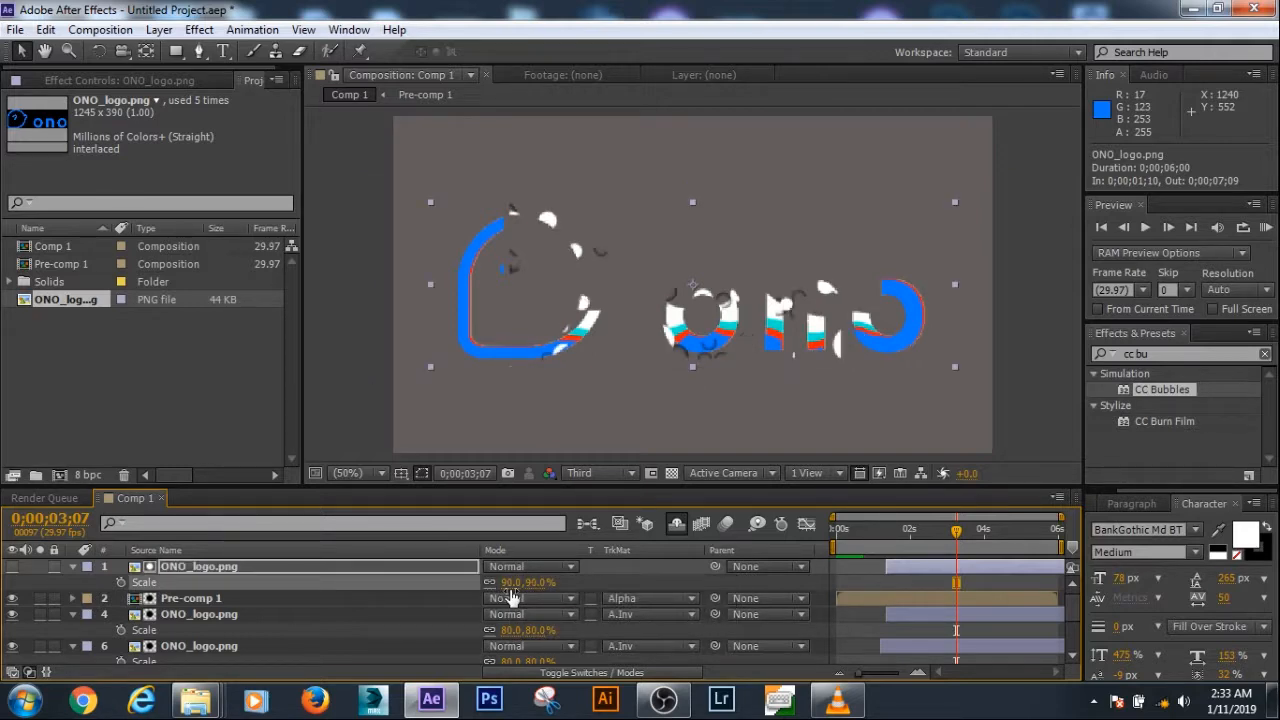
pyautogui.click(509, 583)
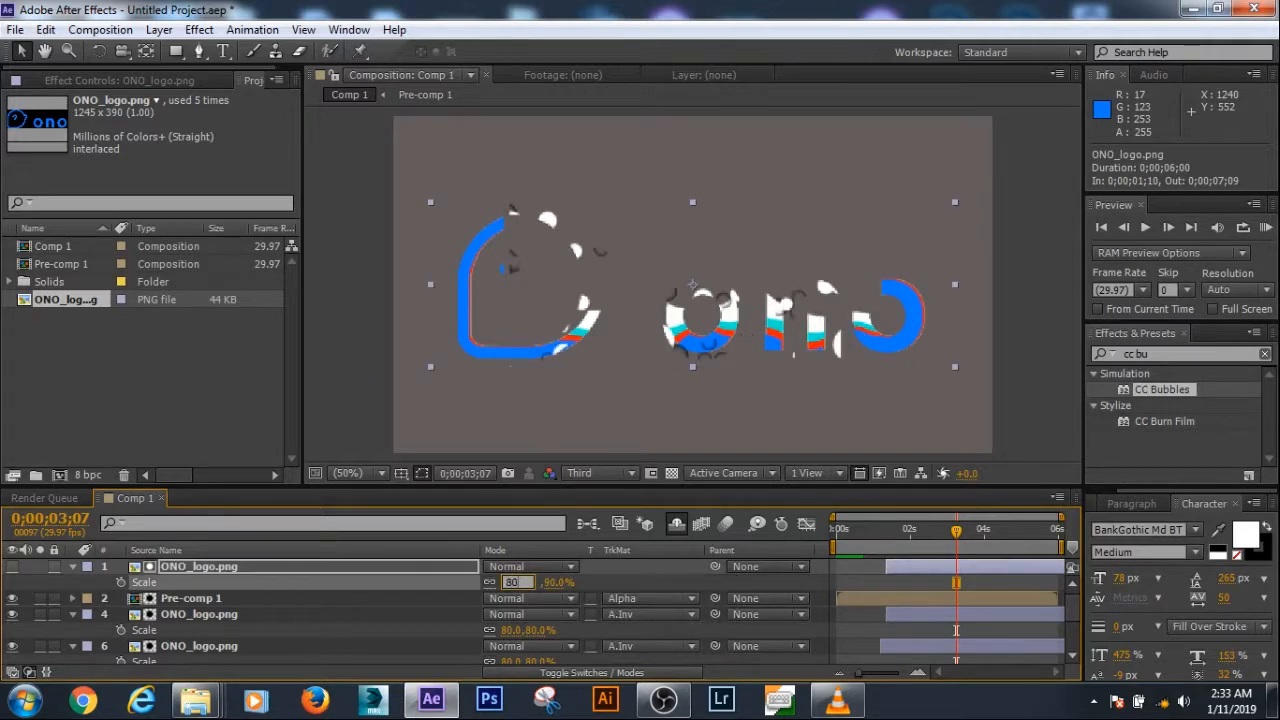
pyautogui.write('80')
pyautogui.press('Return')
pyautogui.press('KP_0')
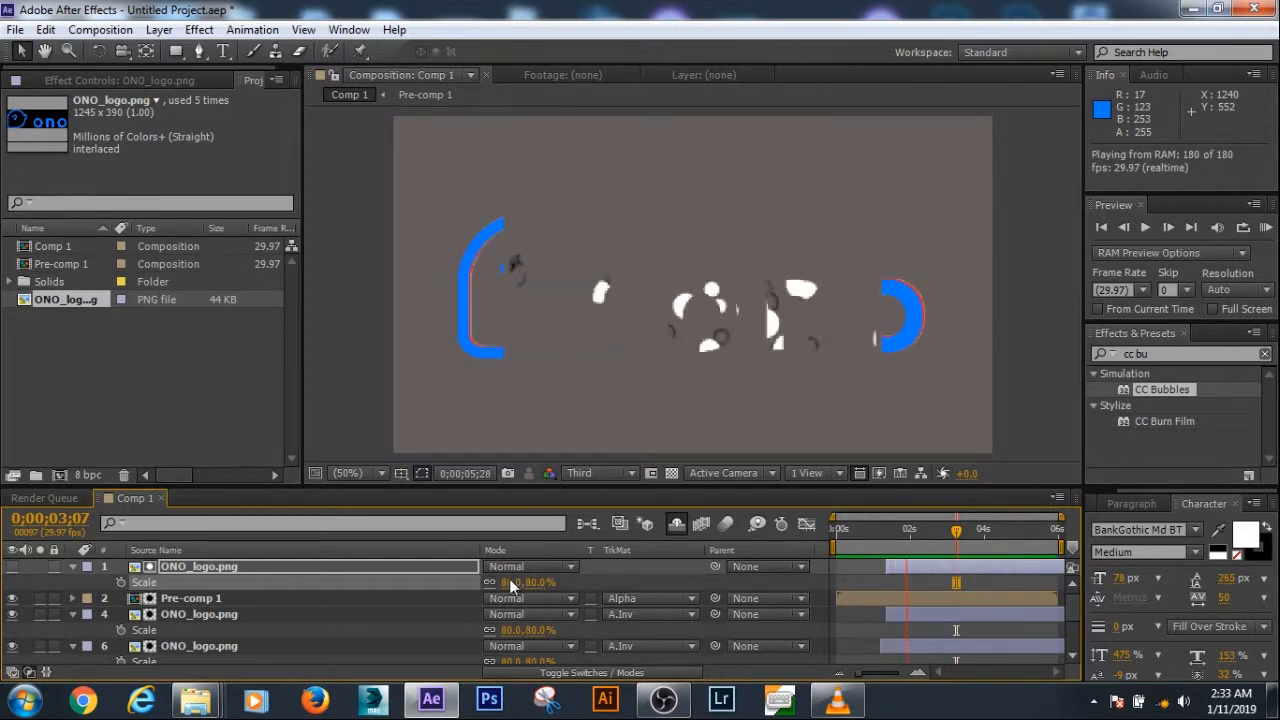
# Replace the ONO_logo.png footage with pixel patcher.JPG from the steemit folder and preview the animation
pyautogui.rightClick(86, 299)
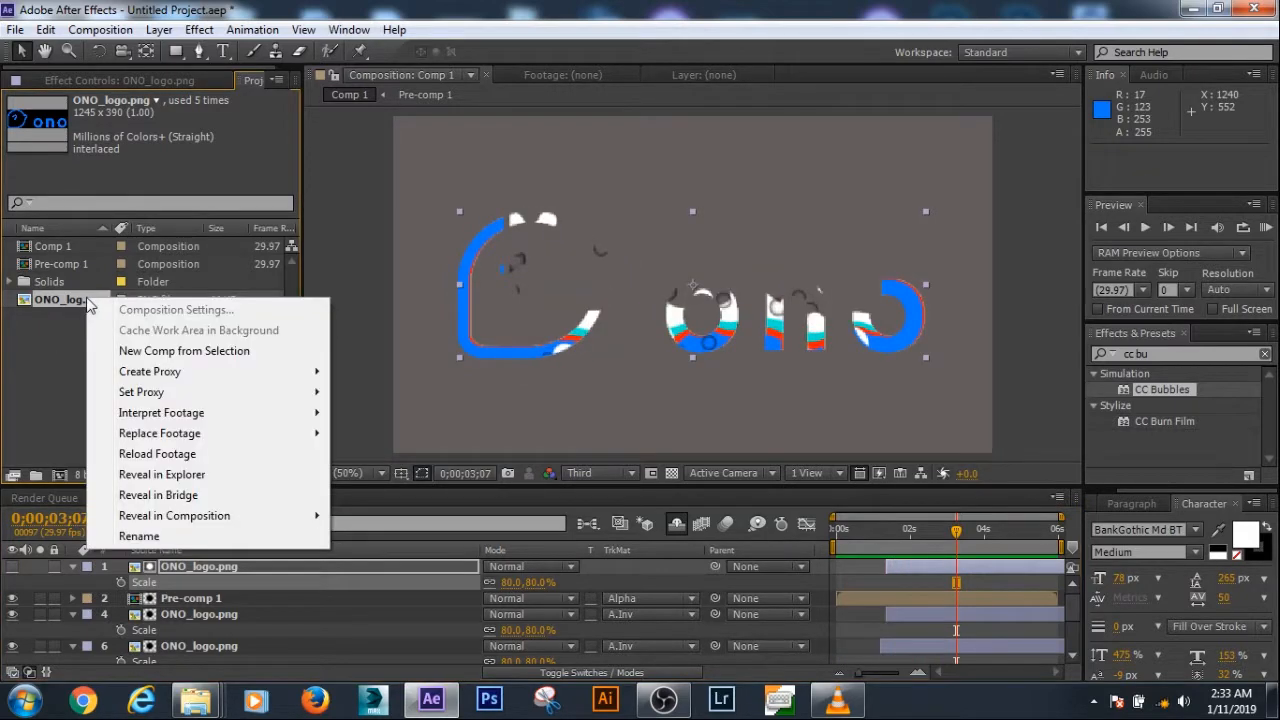
pyautogui.moveTo(205, 433)
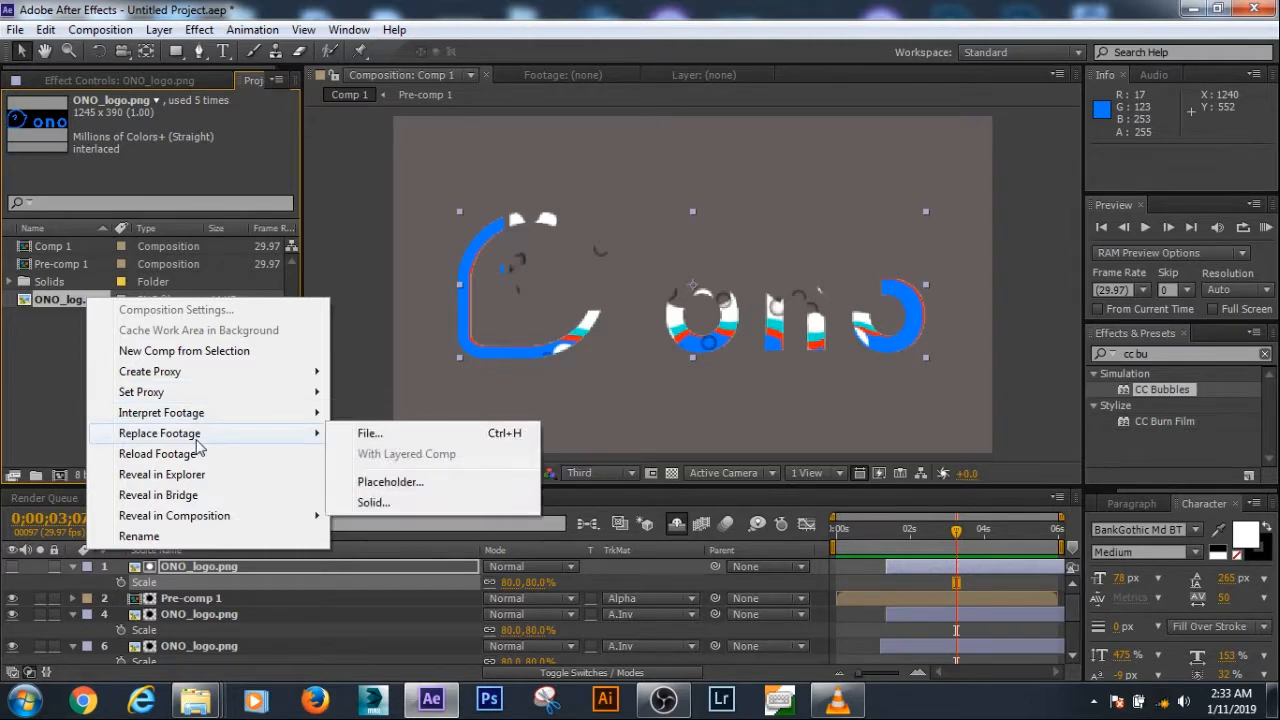
pyautogui.click(393, 438)
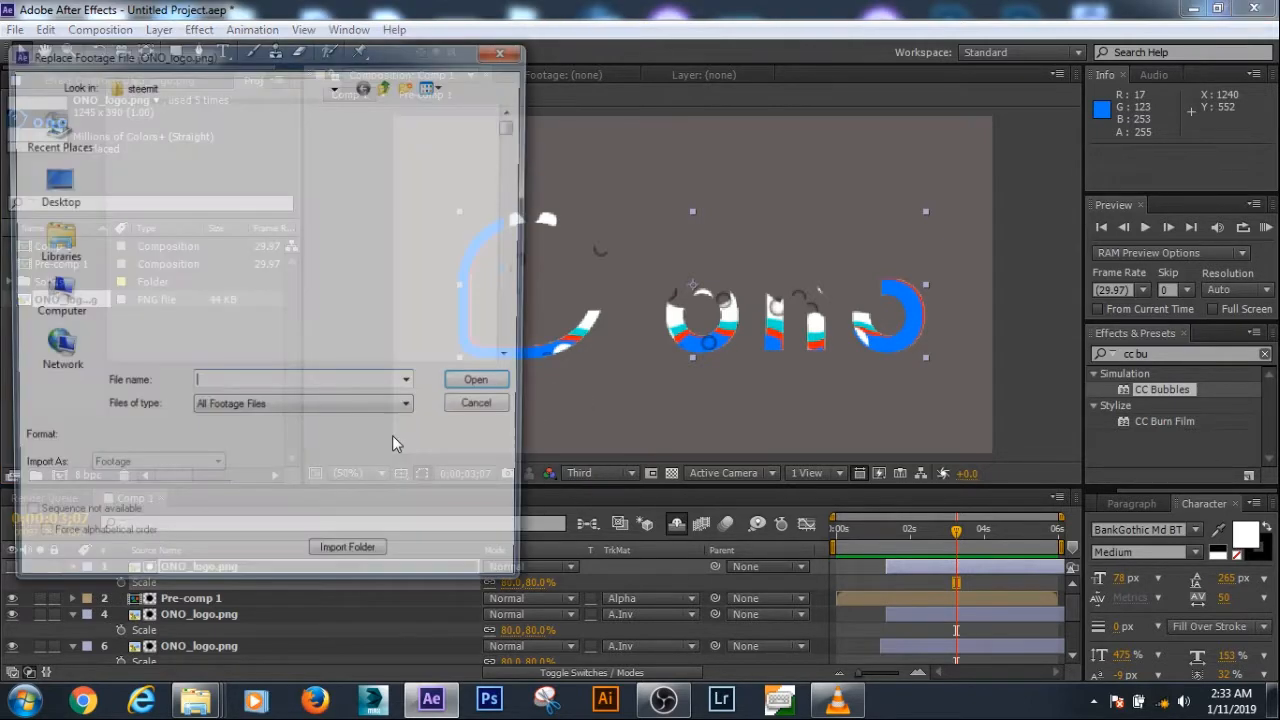
pyautogui.scroll(3, 518, 135)
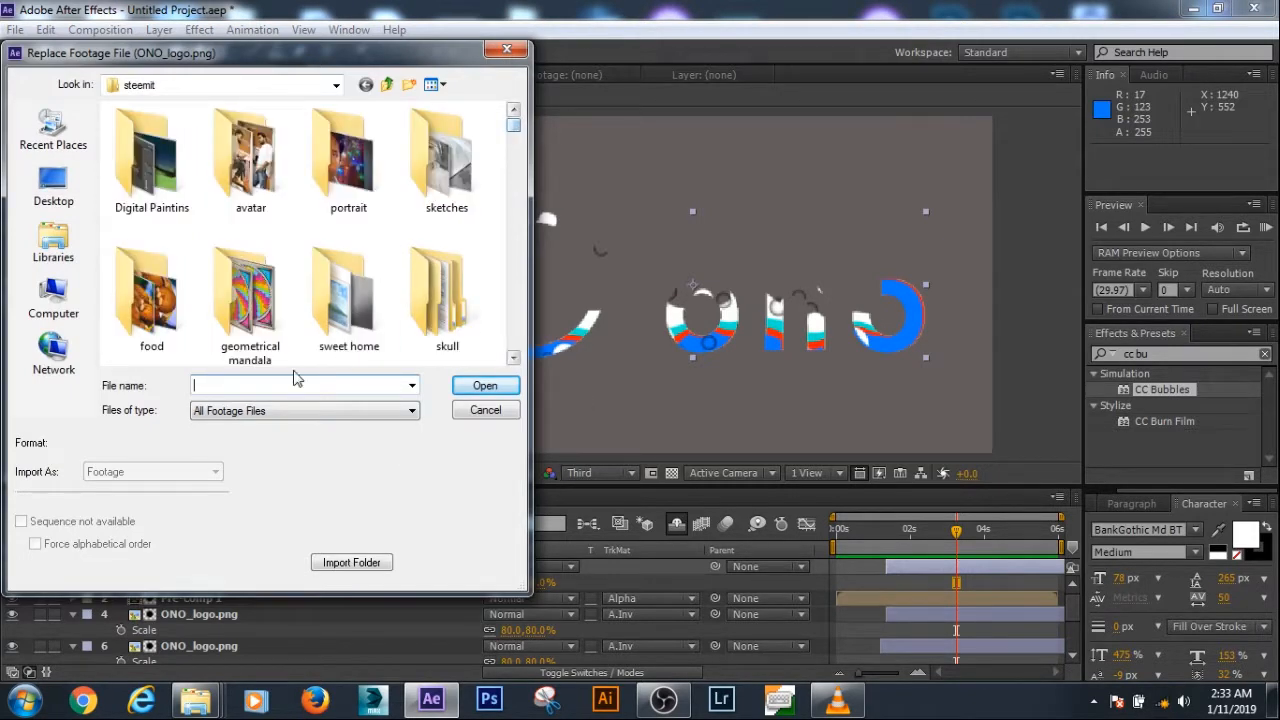
pyautogui.write('p')
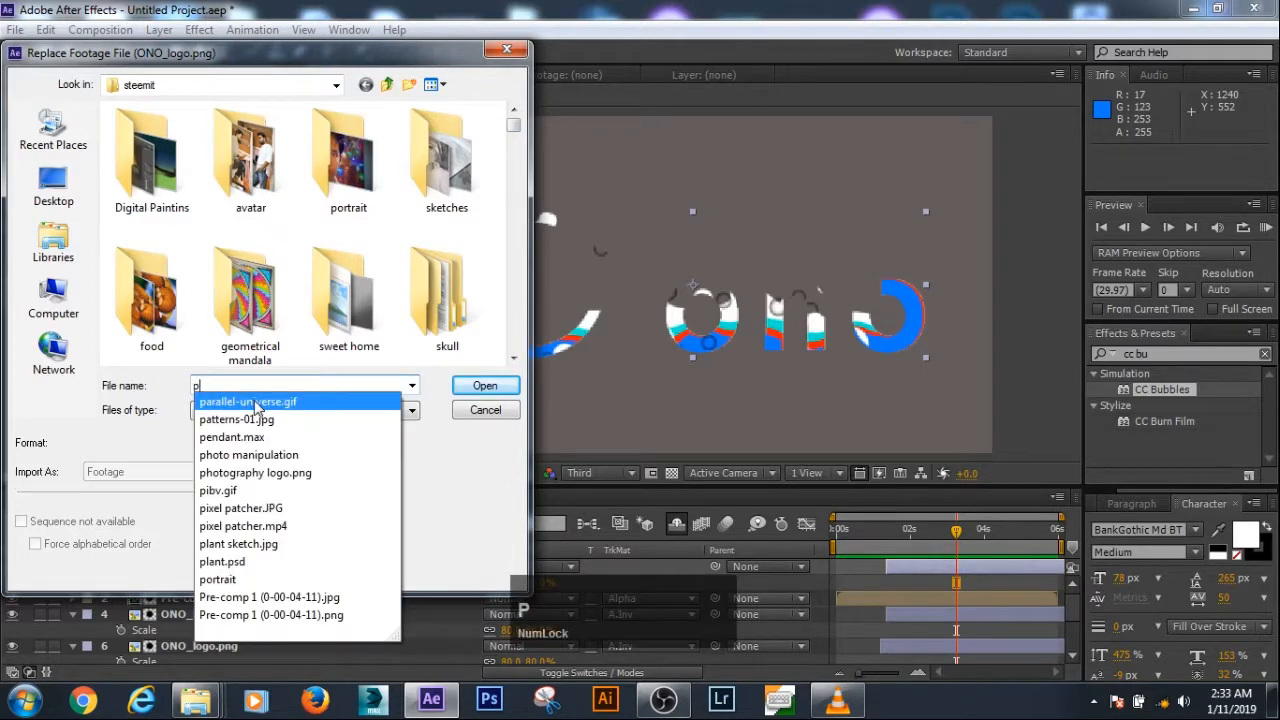
pyautogui.write('i')
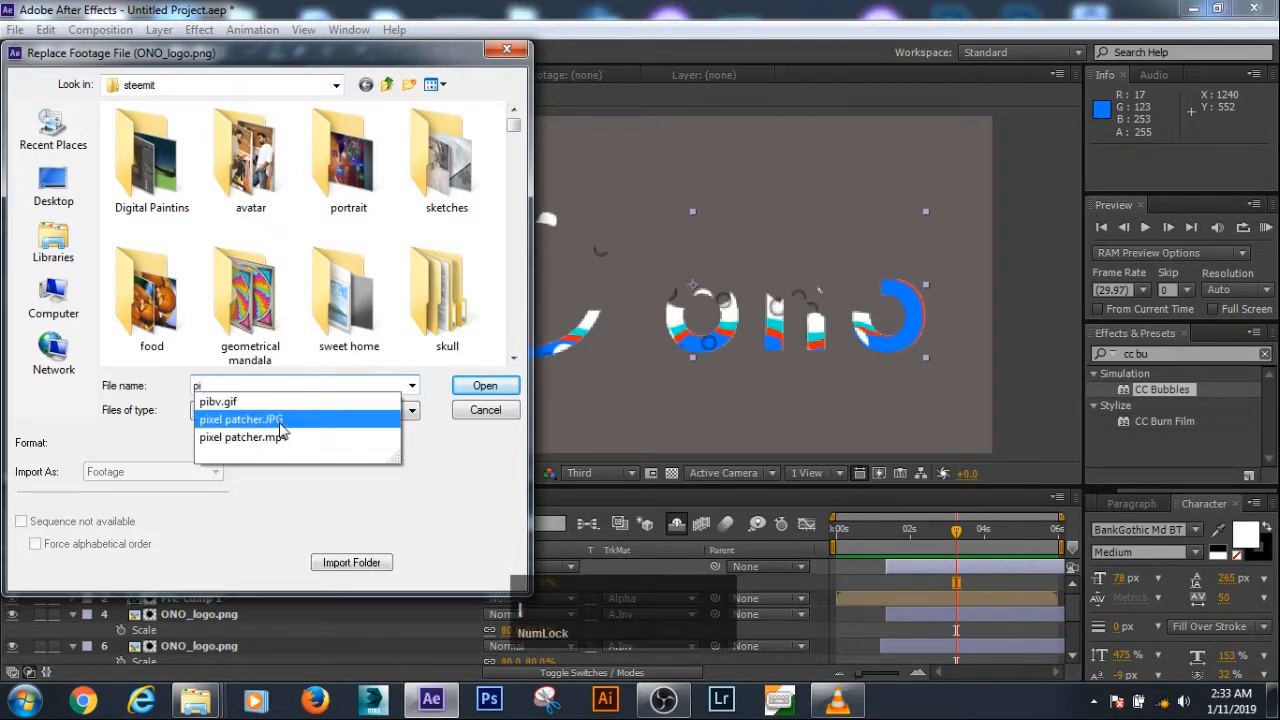
pyautogui.click(300, 420)
pyautogui.click(495, 389)
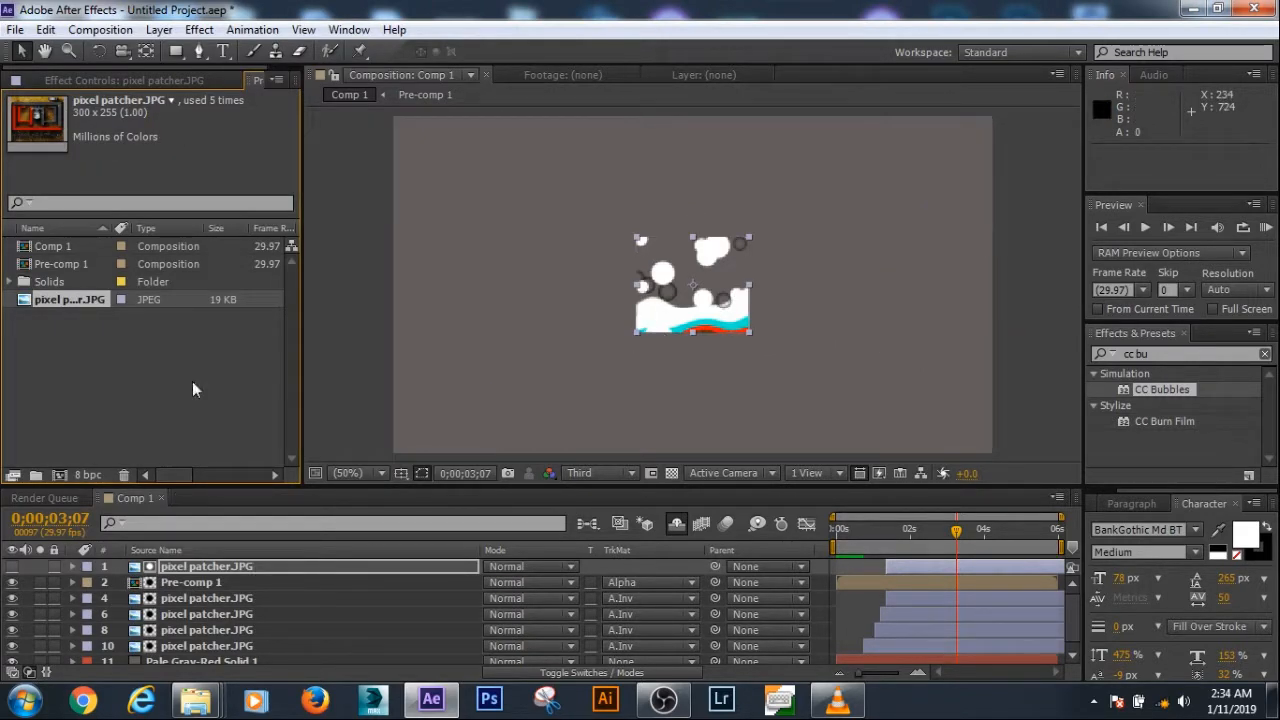
pyautogui.press('KP_0')
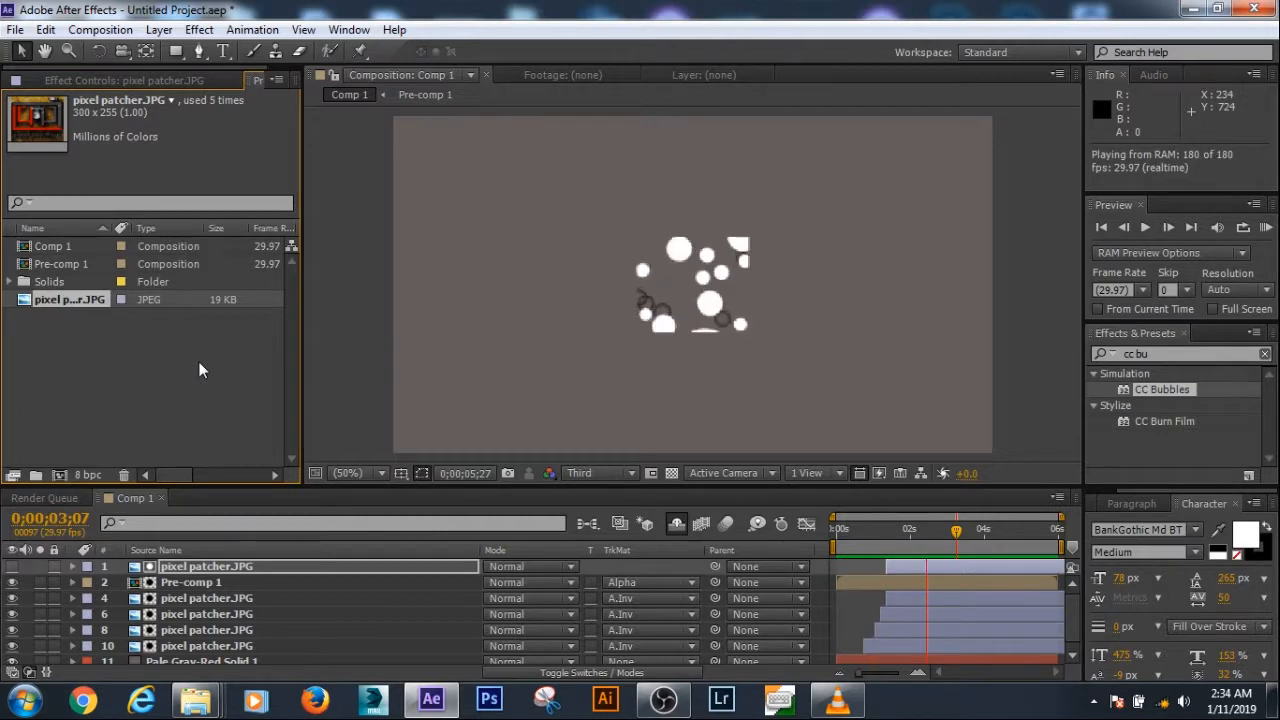
# Start replacing the pixel patcher.JPG footage and browse to the photoshop folder inside my work on New Volume (E:)
pyautogui.rightClick(90, 298)
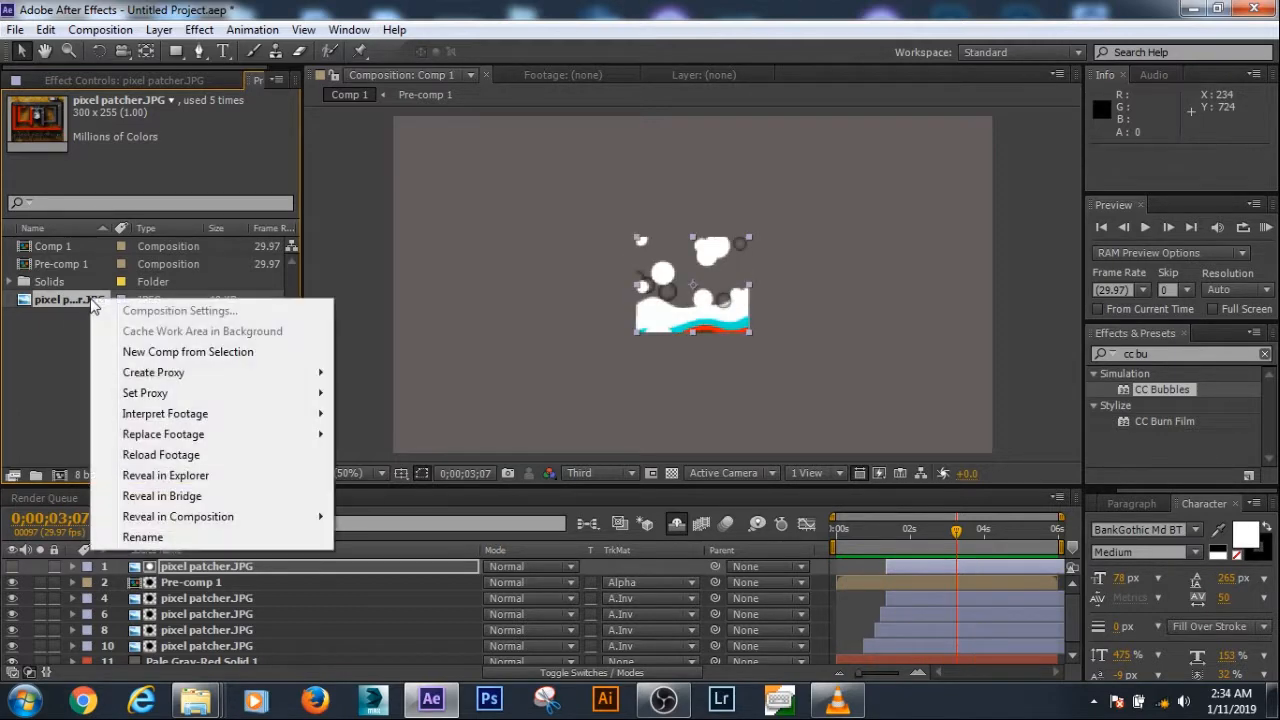
pyautogui.moveTo(177, 440)
pyautogui.click(390, 434)
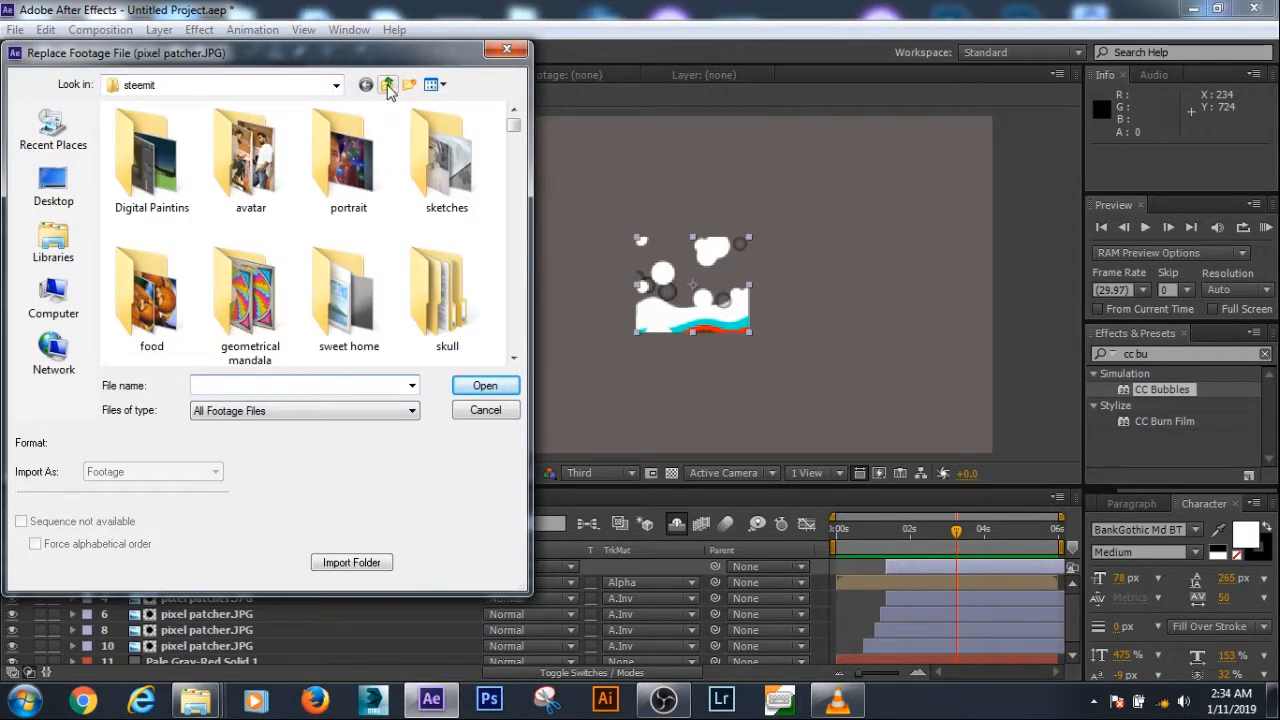
pyautogui.click(388, 85)
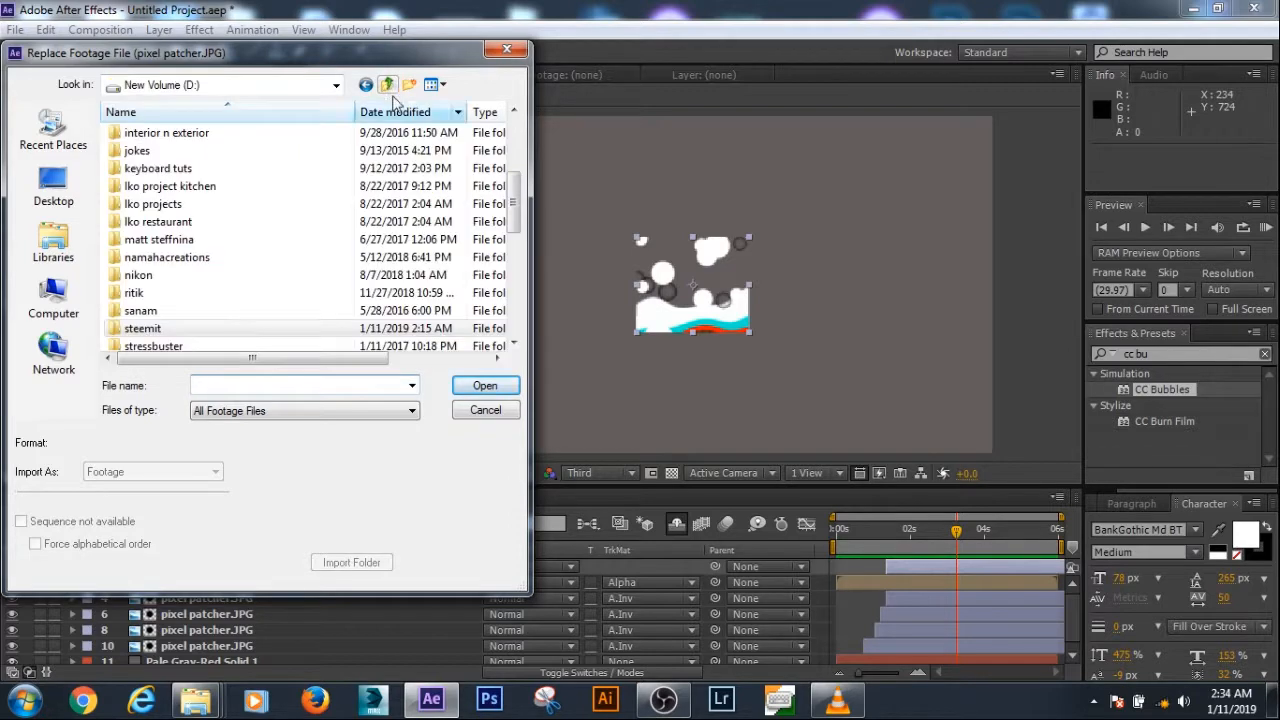
pyautogui.moveTo(510, 198); pyautogui.dragTo(513, 148)
pyautogui.click(54, 290)
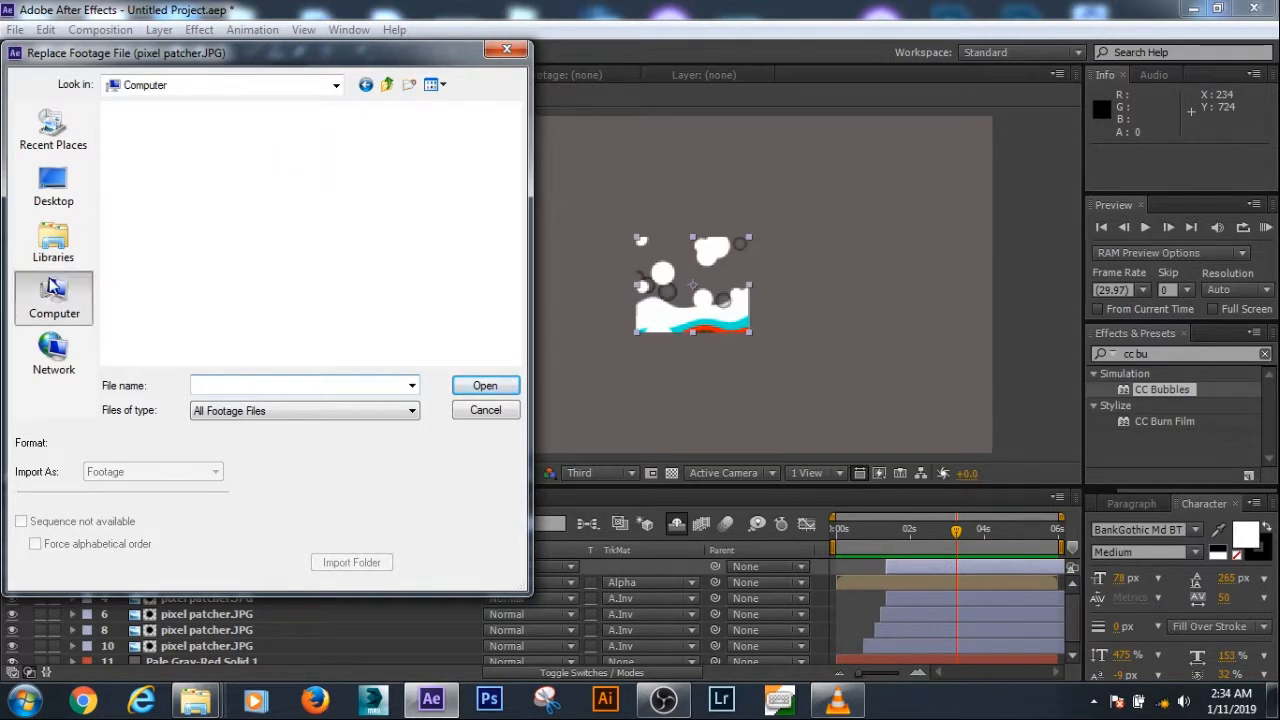
pyautogui.doubleClick(213, 256)
pyautogui.scroll(-2, 237, 314)
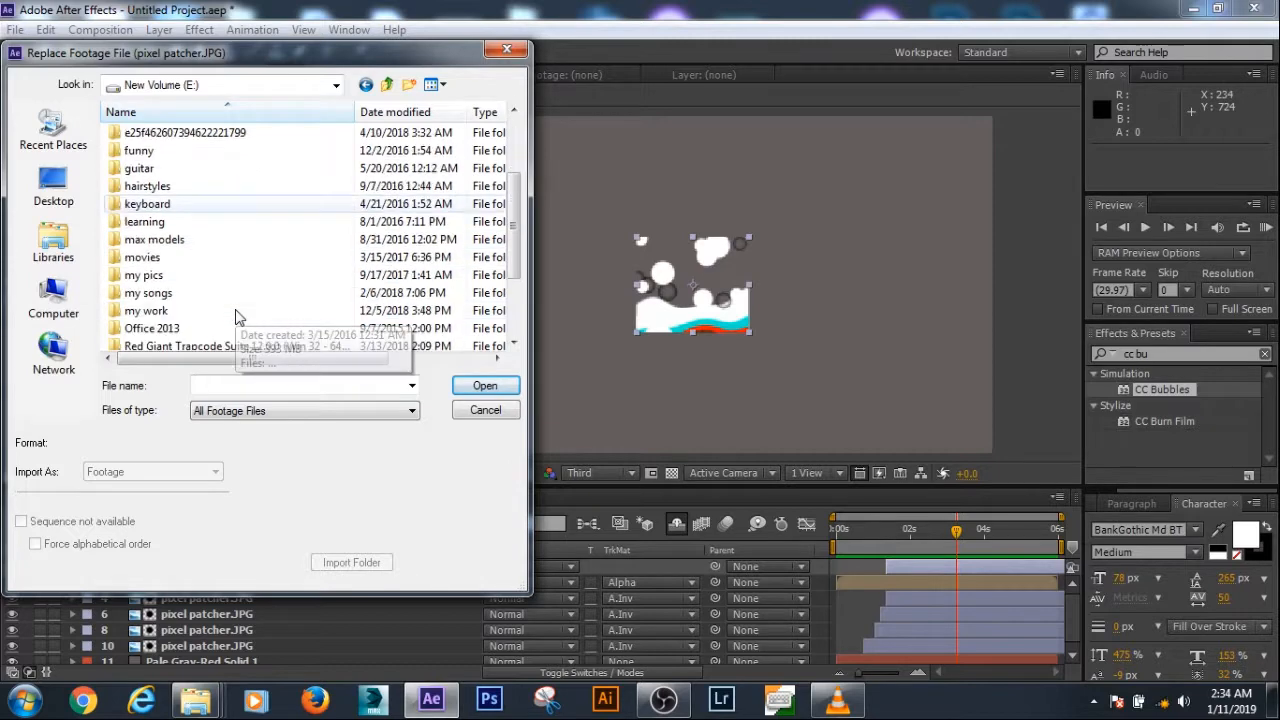
pyautogui.doubleClick(165, 310)
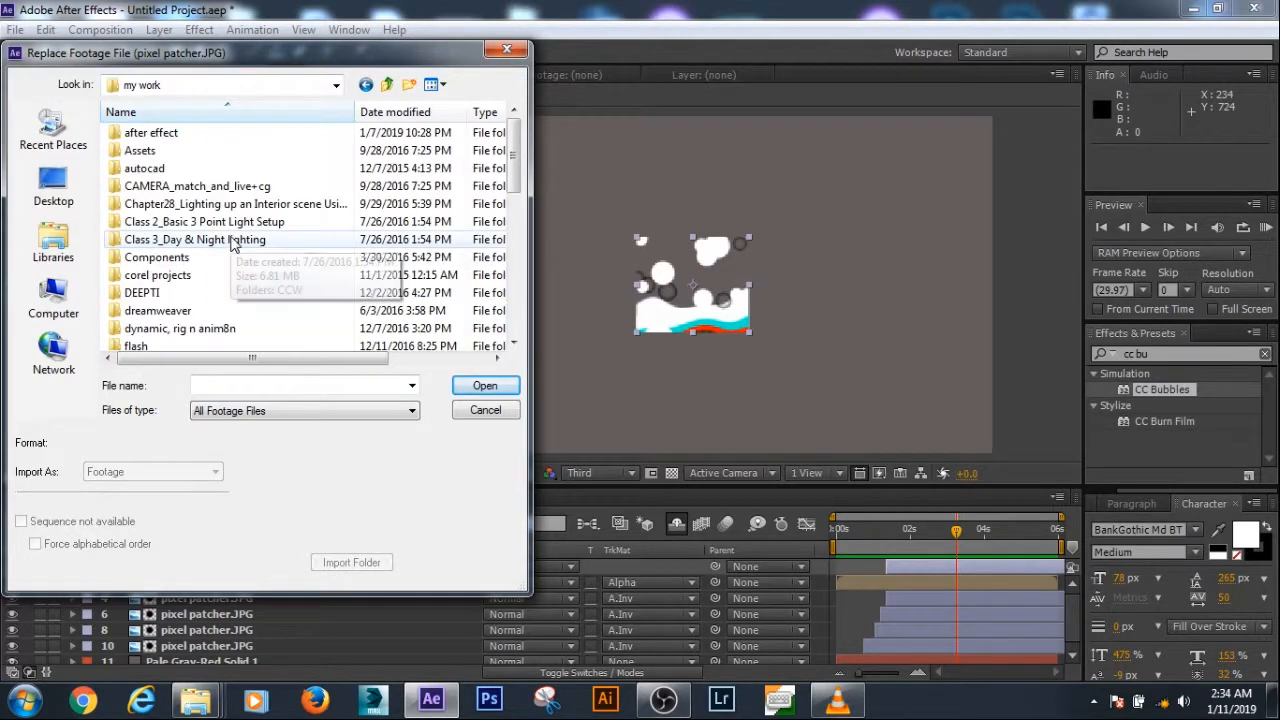
pyautogui.scroll(-2, 234, 240)
pyautogui.scroll(-2, 207, 261)
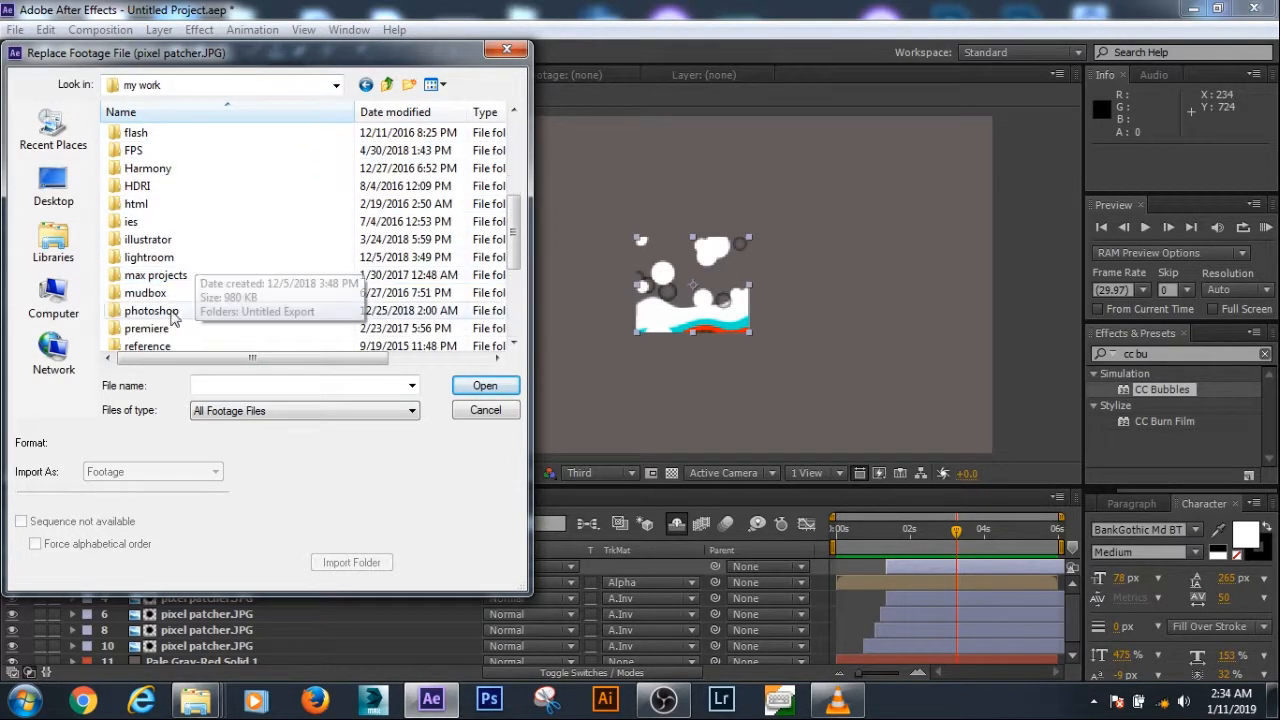
pyautogui.doubleClick(172, 311)
# Choose pixel patcher.png from the photoshop folder as the replacement footage and preview the animation
pyautogui.scroll(-4, 265, 290)
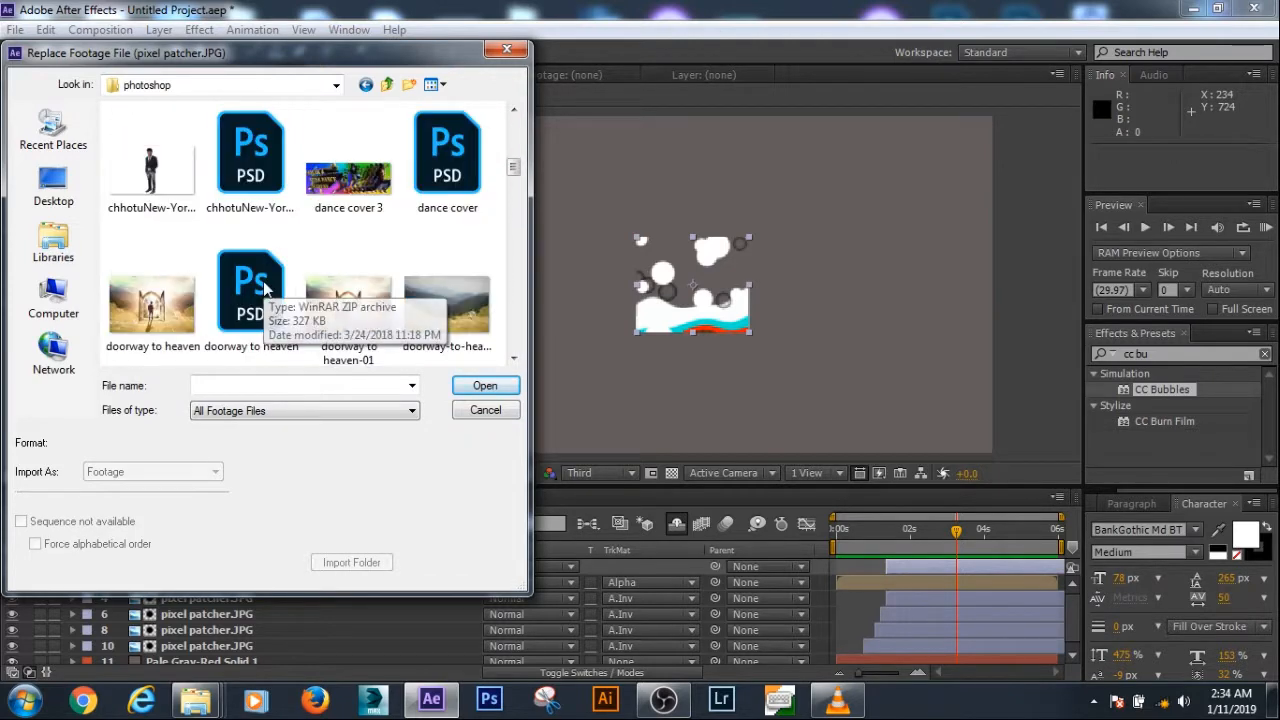
pyautogui.scroll(-2, 265, 290)
pyautogui.scroll(-8, 265, 290)
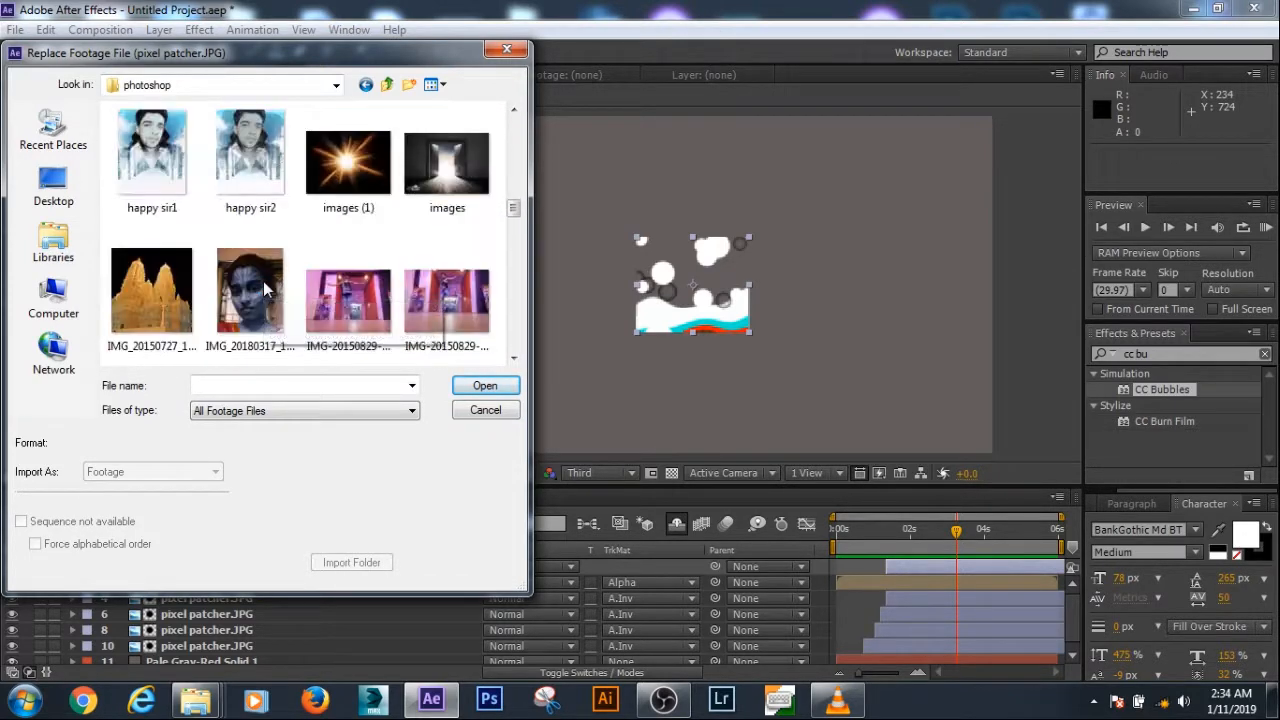
pyautogui.scroll(-3, 265, 290)
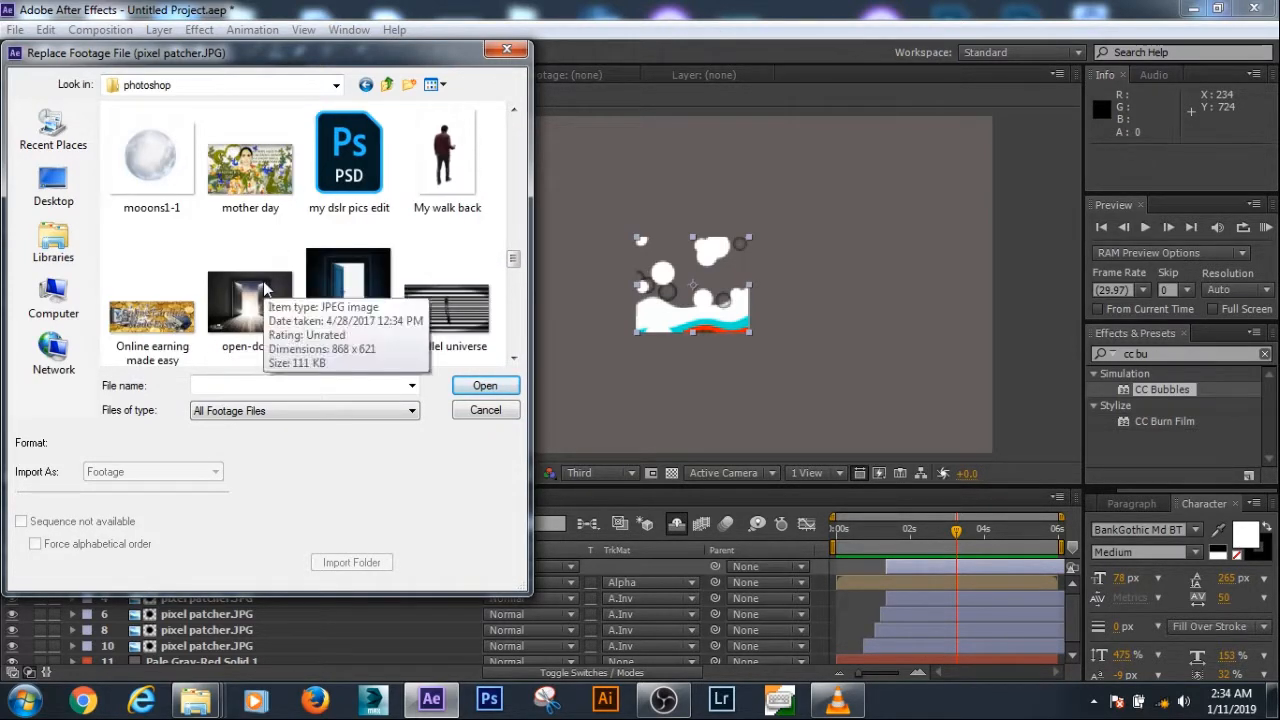
pyautogui.click(365, 325)
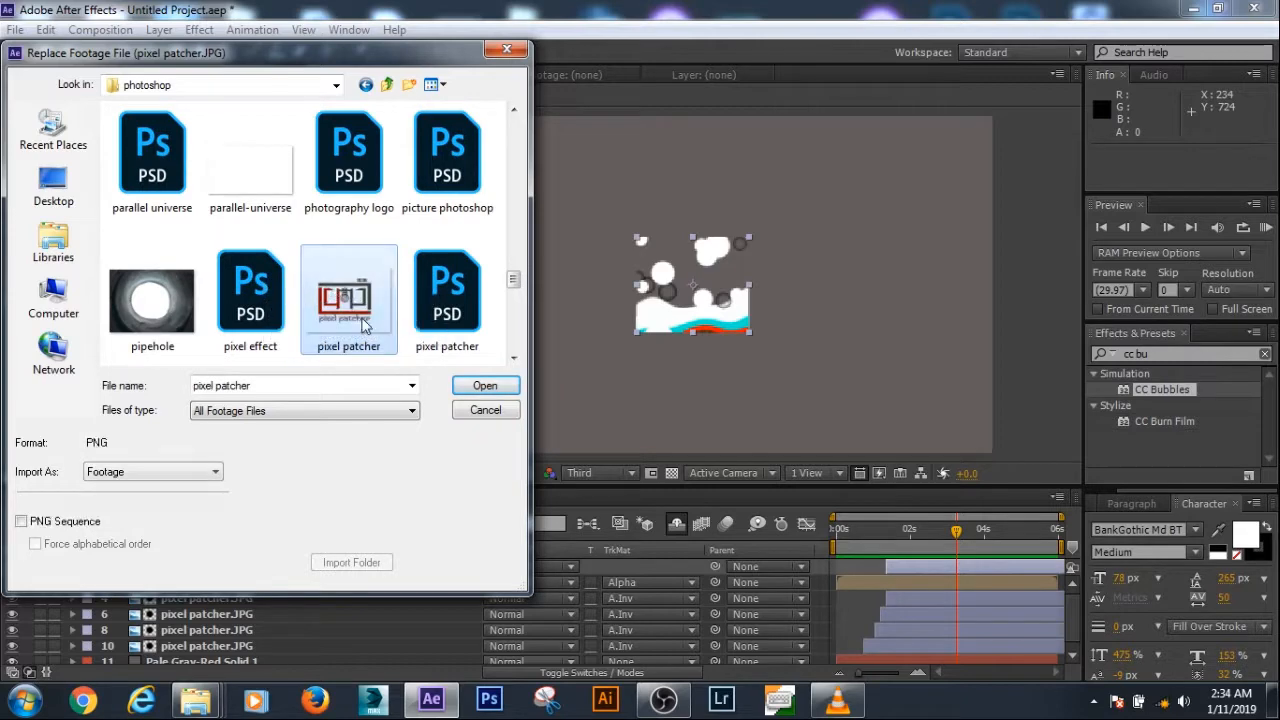
pyautogui.click(480, 390)
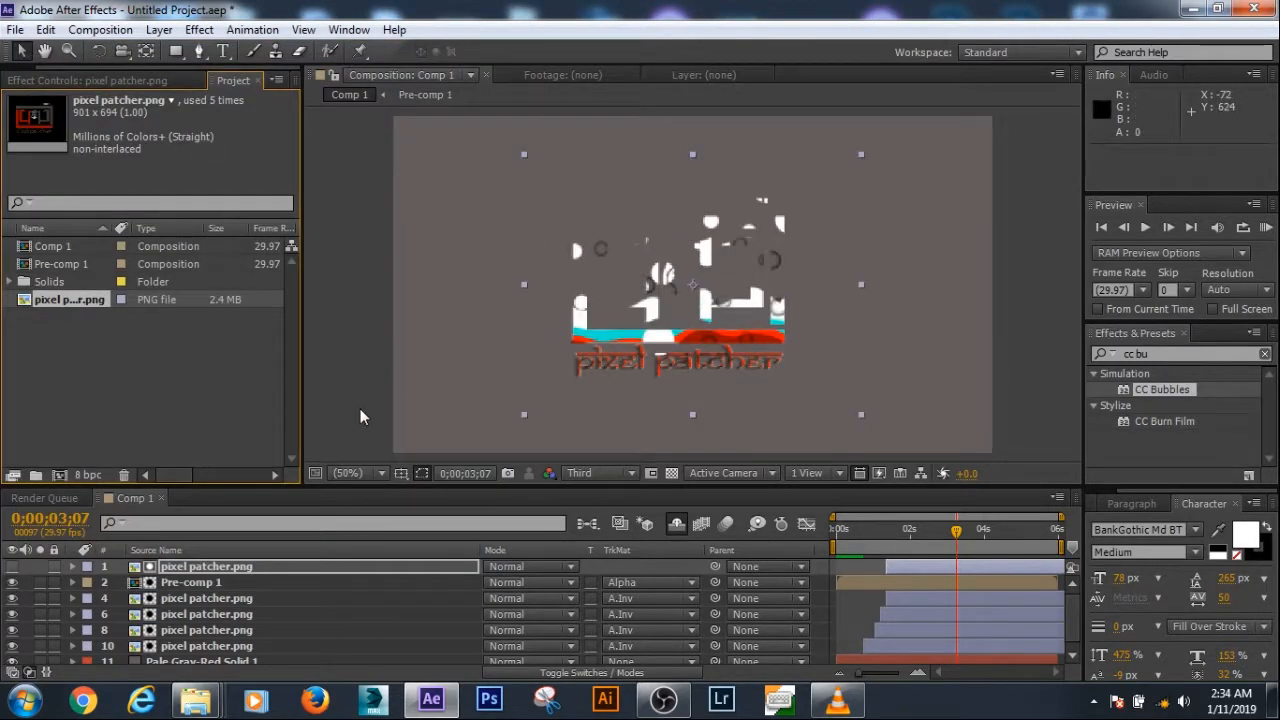
pyautogui.press('KP_0')
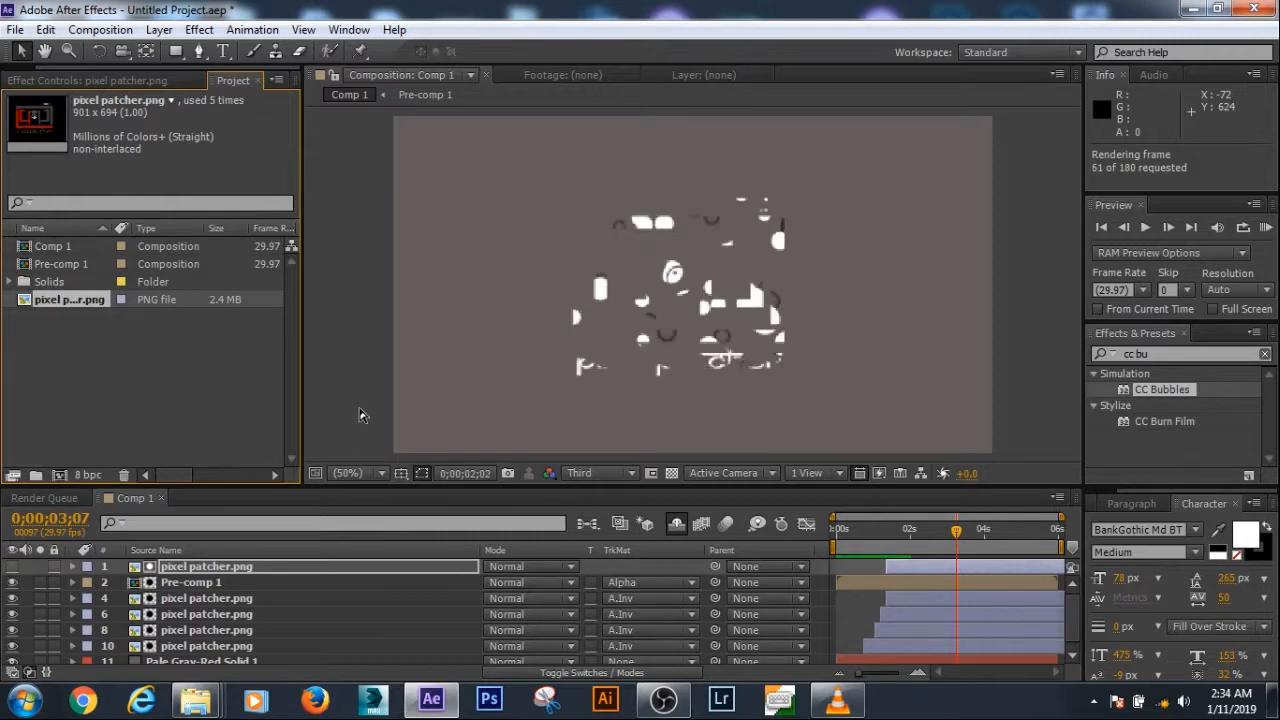